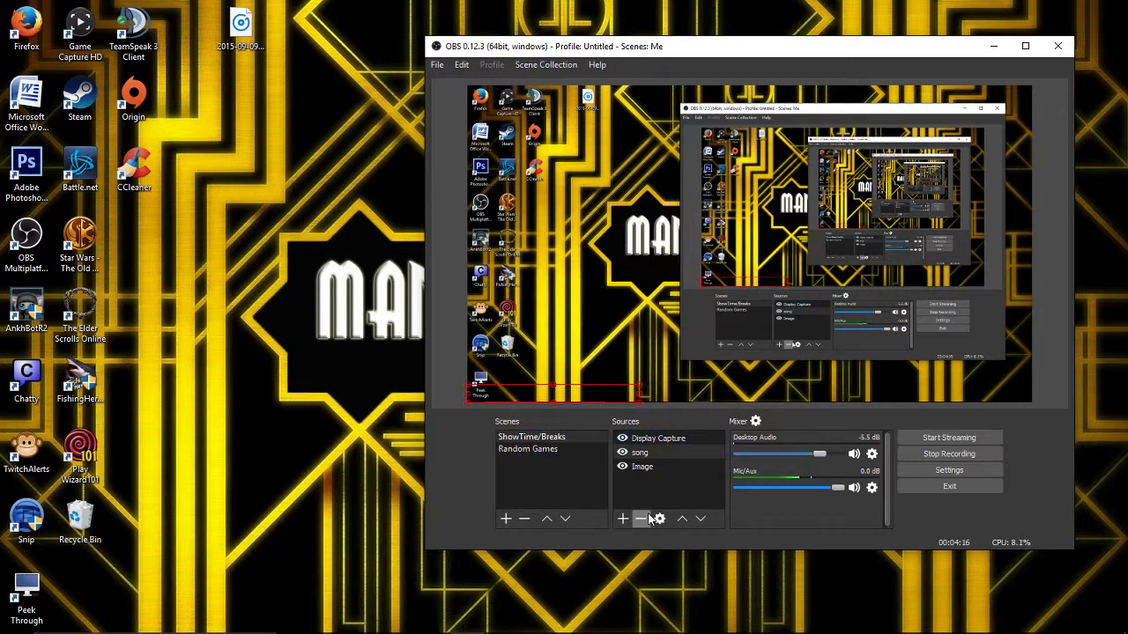
Step: Move the song source up one place in the source order so it sits above Display Capture
right_click(648, 456)
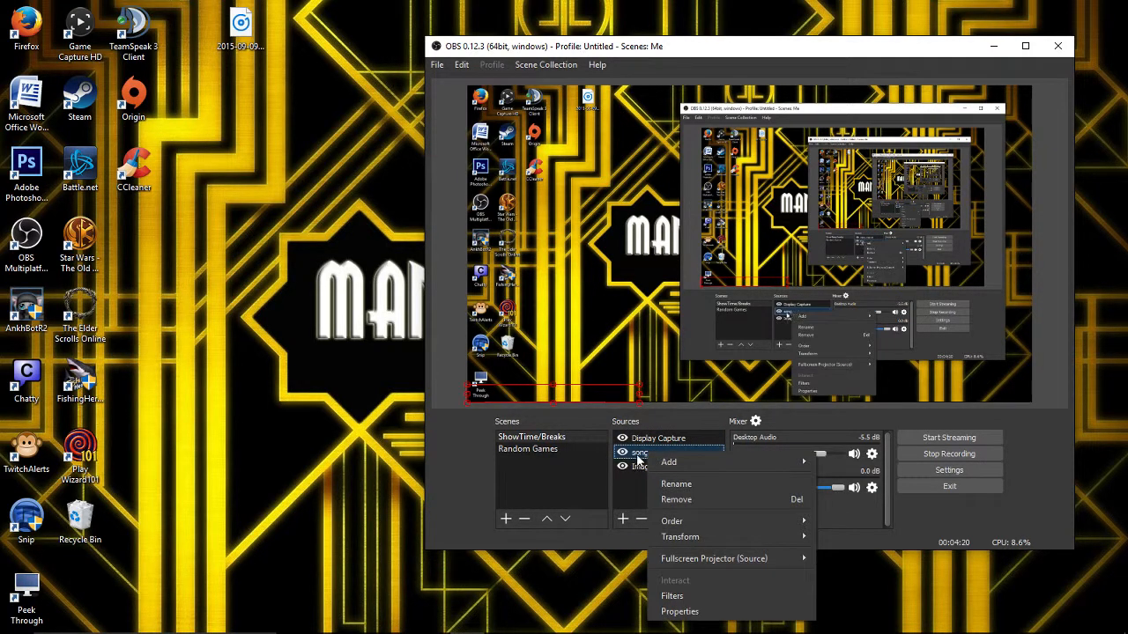
right_click(638, 458)
mouse_move(716, 524)
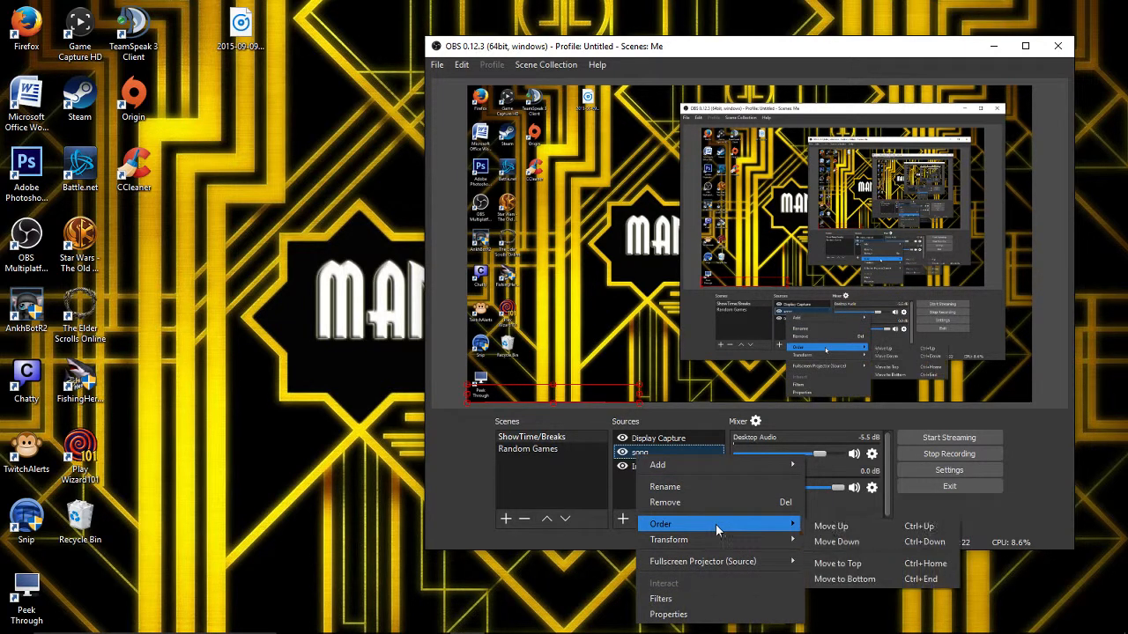
click(832, 525)
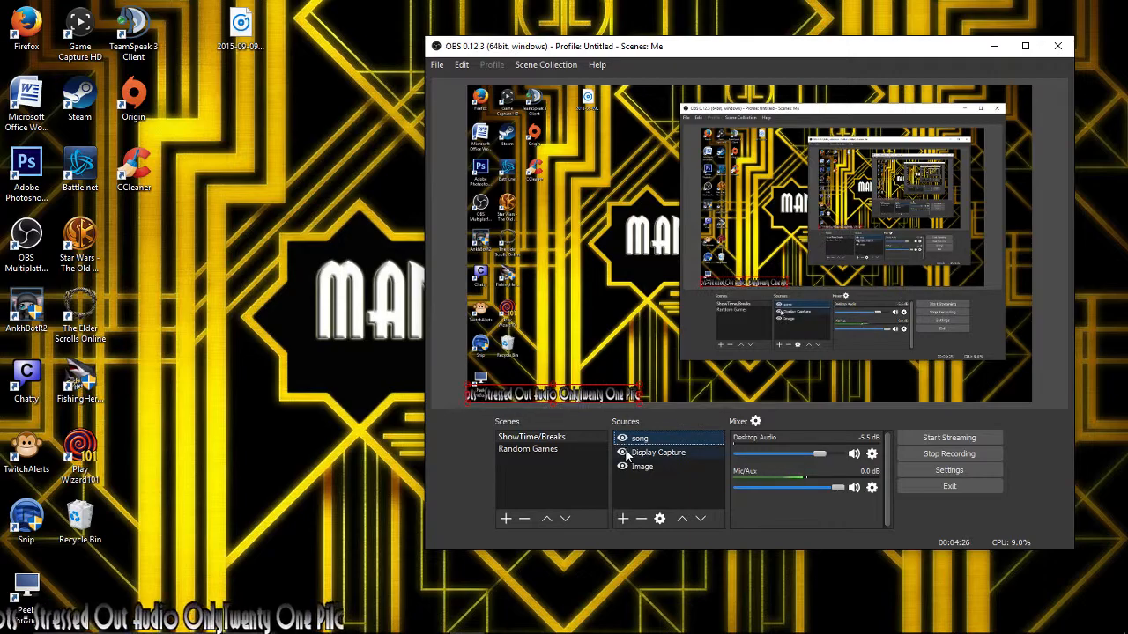
Step: Hide the Display Capture source briefly to view the image and song text, and show it again
click(622, 453)
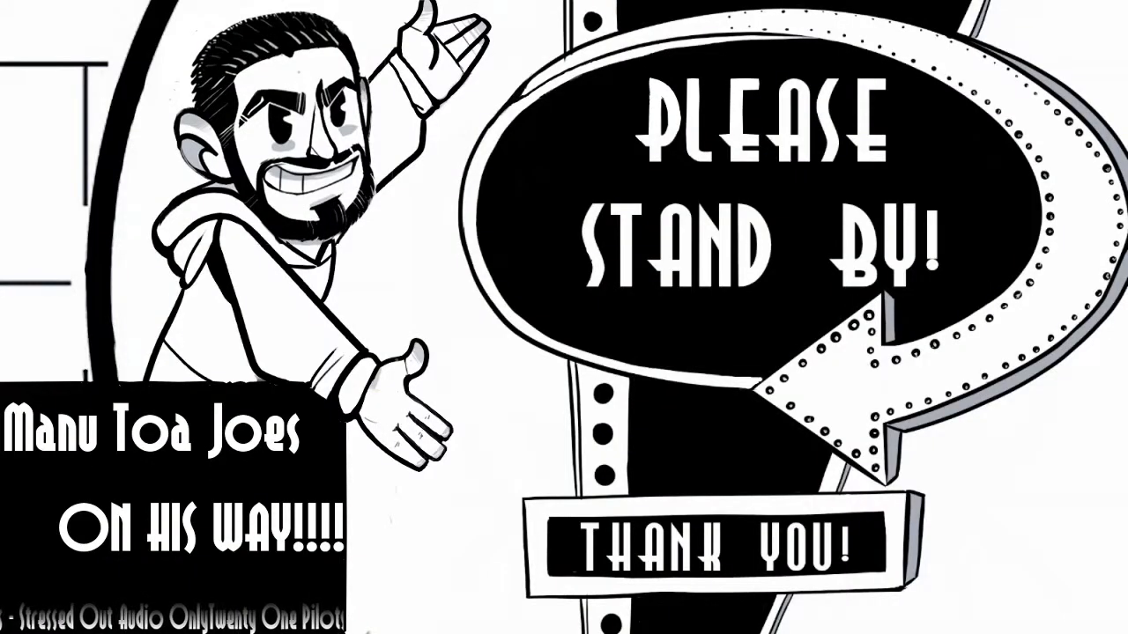
click(623, 453)
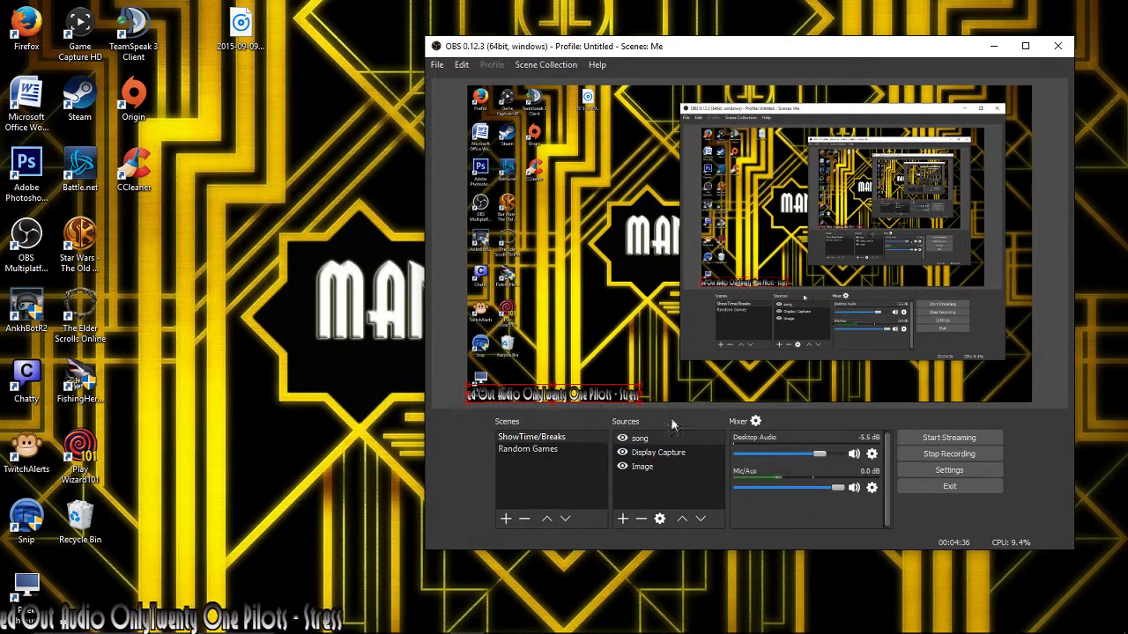
Step: Review the mixer's advanced audio properties for Desktop Audio and Mic/Aux, and close them
click(751, 422)
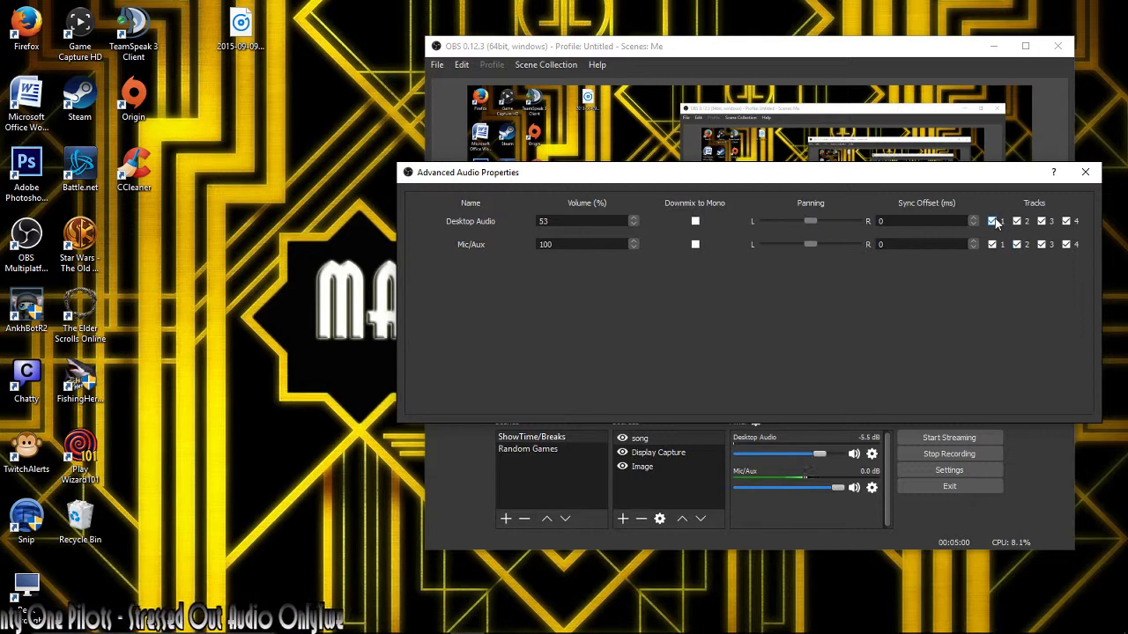
click(1083, 174)
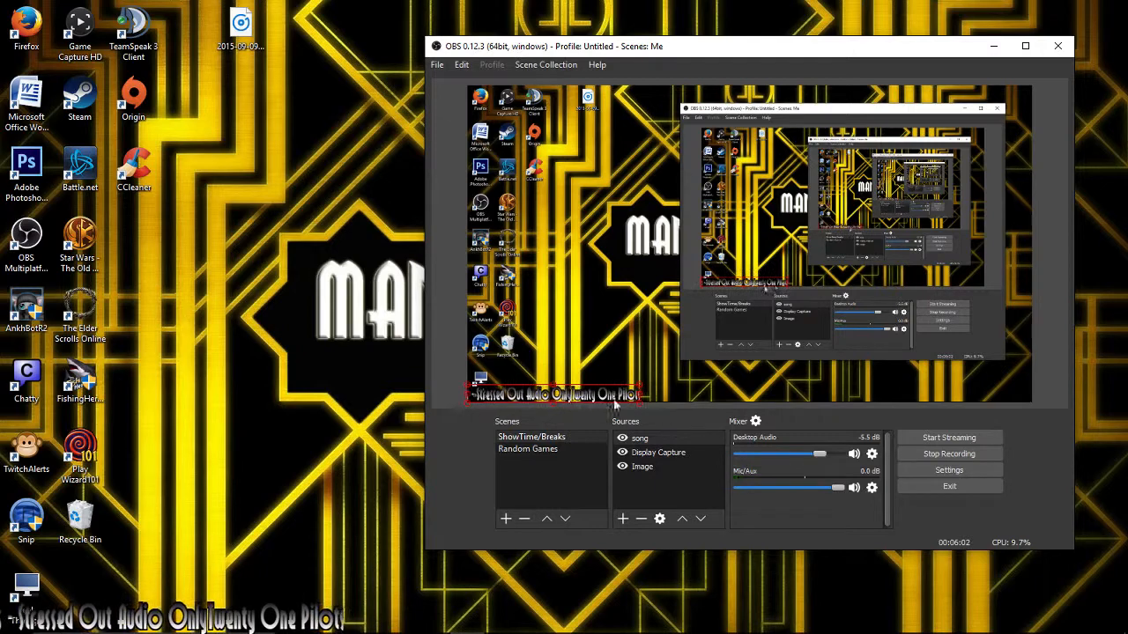
Step: Move the song text up to about the middle height of the preview and open its source properties
drag(562, 397, 554, 244)
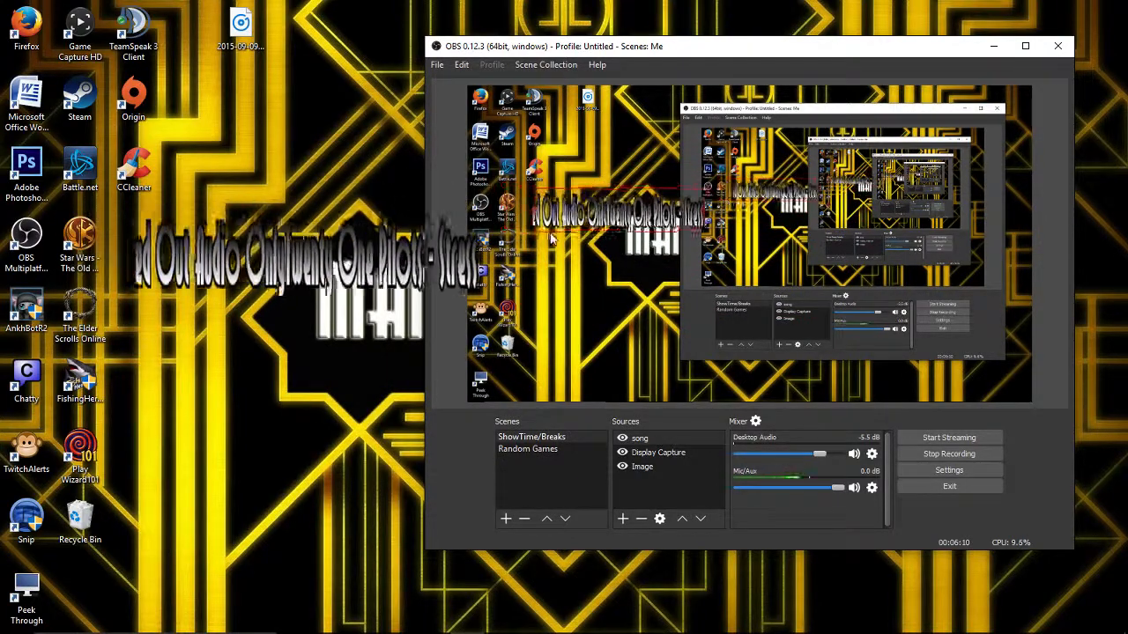
right_click(674, 440)
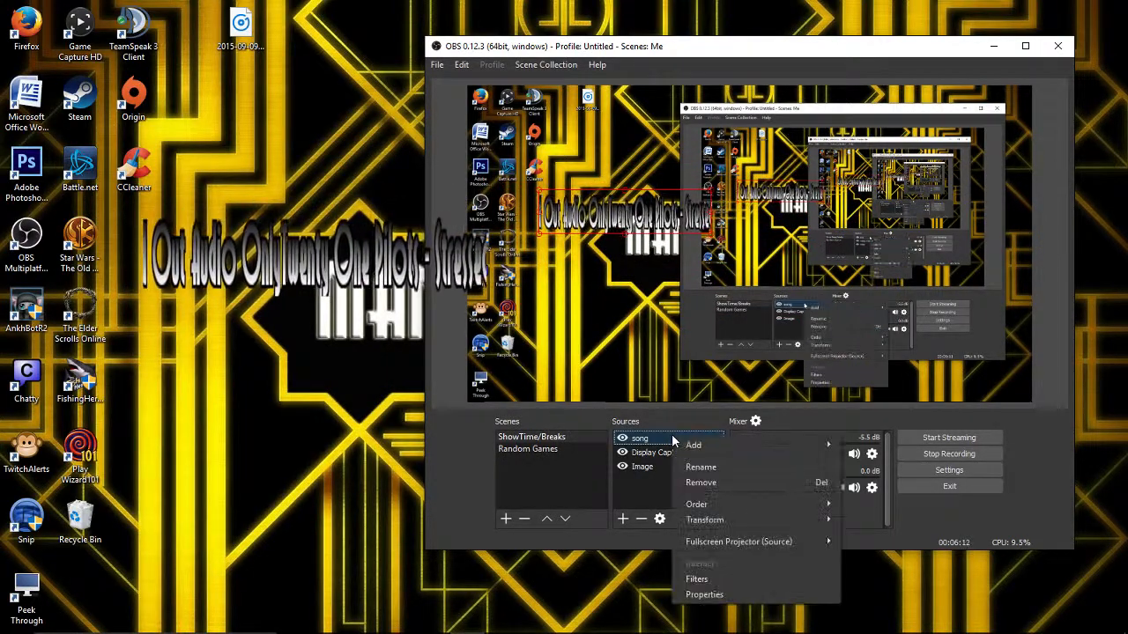
click(745, 592)
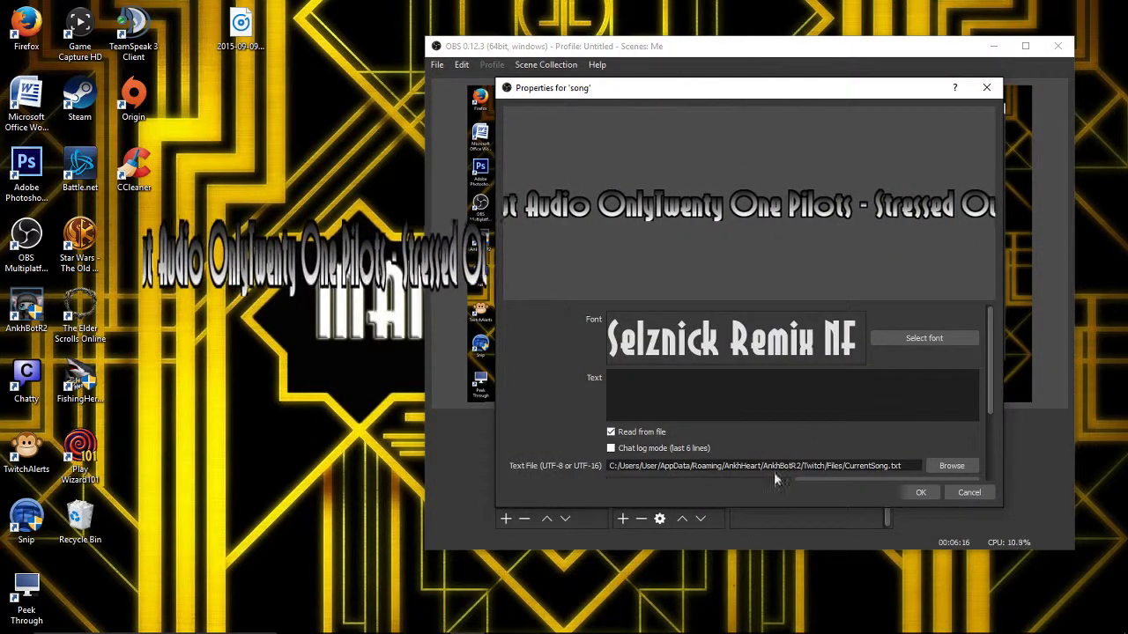
Step: Try the Cyrillic and Armenian writing systems in the song text's font selection and return to Any
click(906, 339)
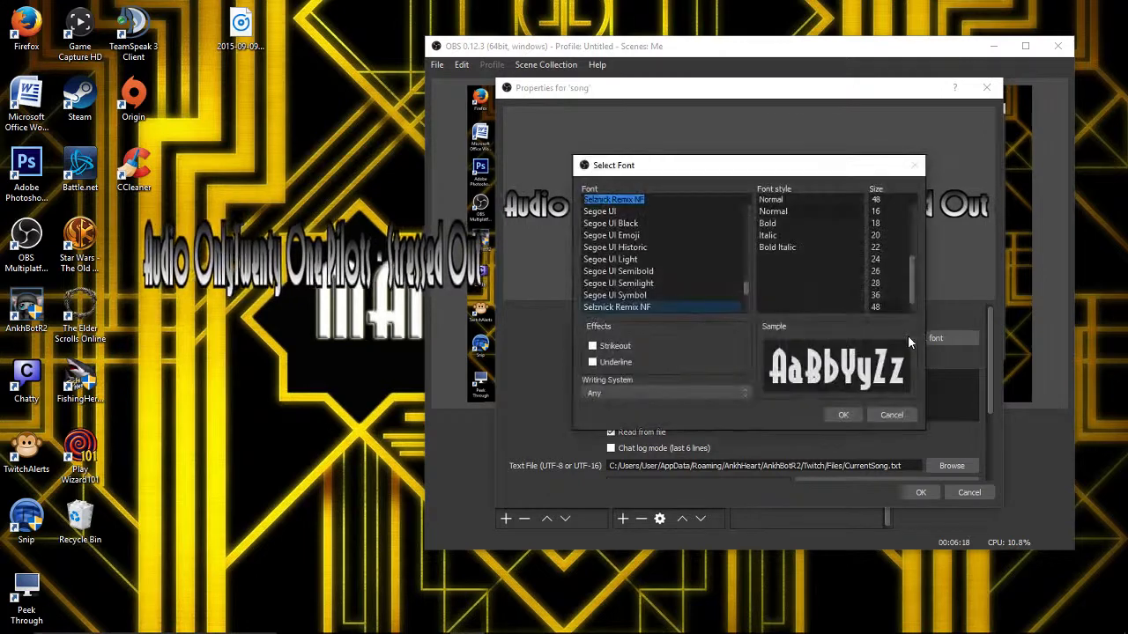
click(636, 391)
click(642, 407)
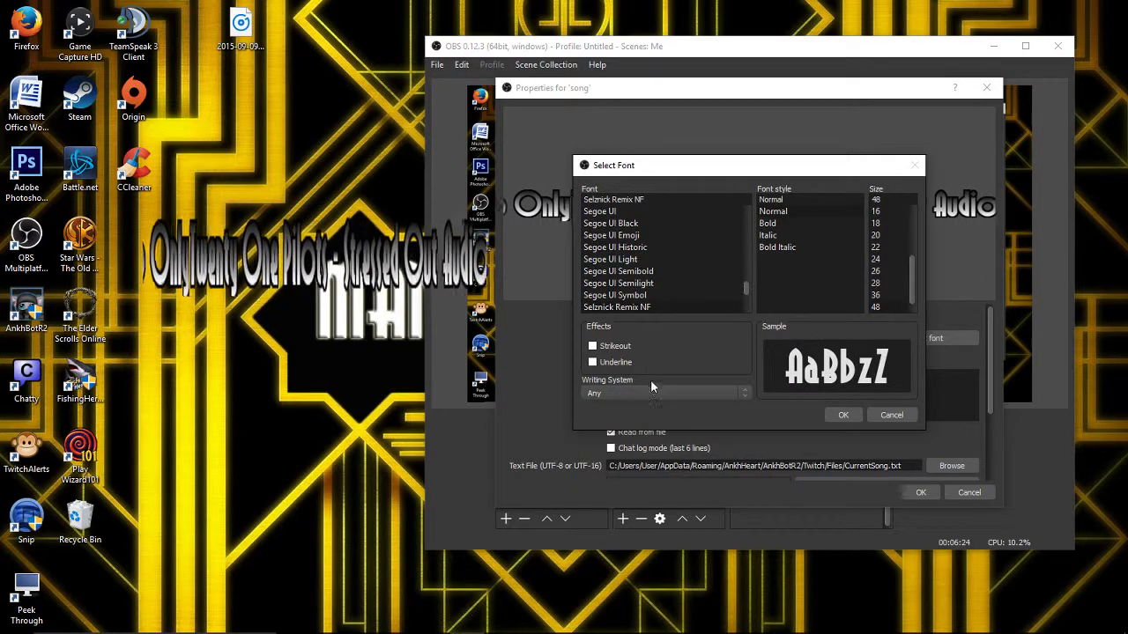
click(650, 393)
click(649, 426)
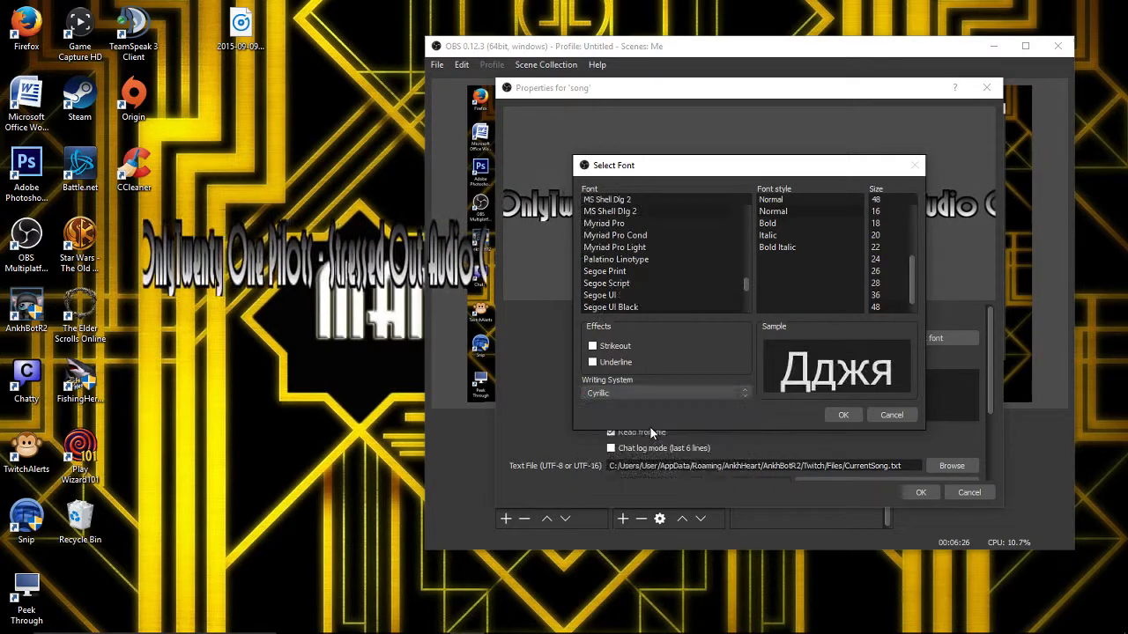
click(669, 387)
click(669, 439)
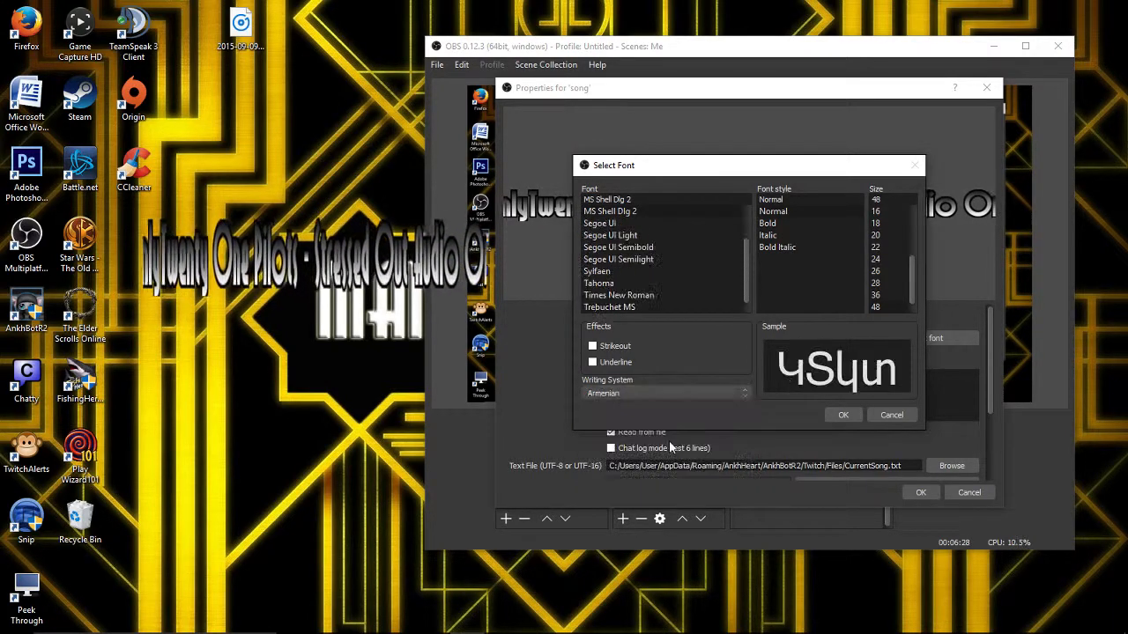
click(670, 397)
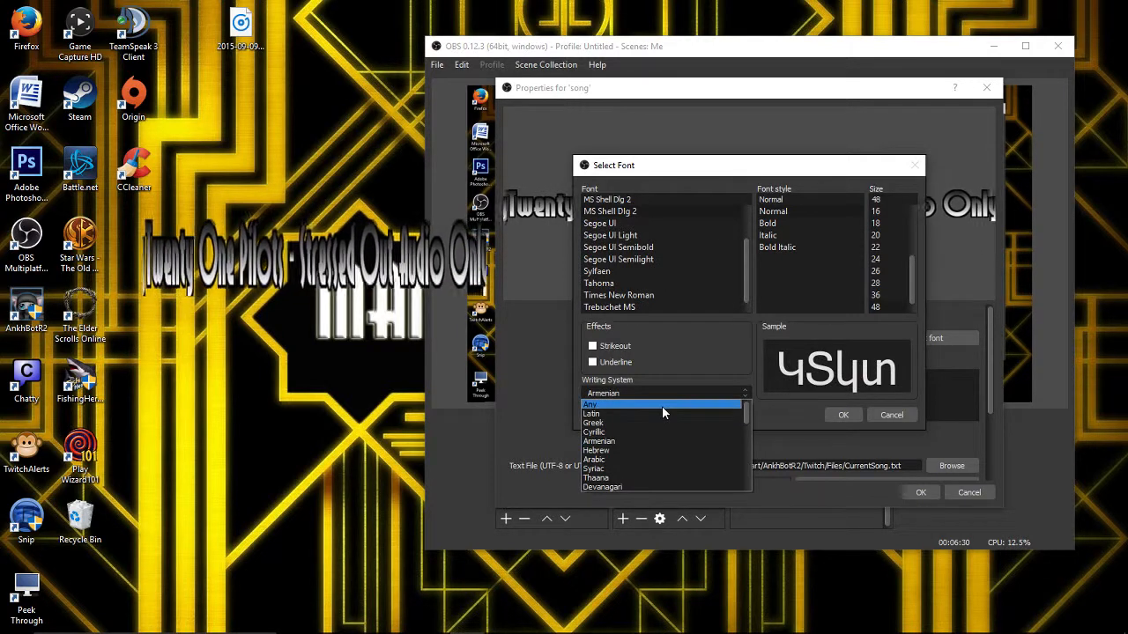
click(662, 406)
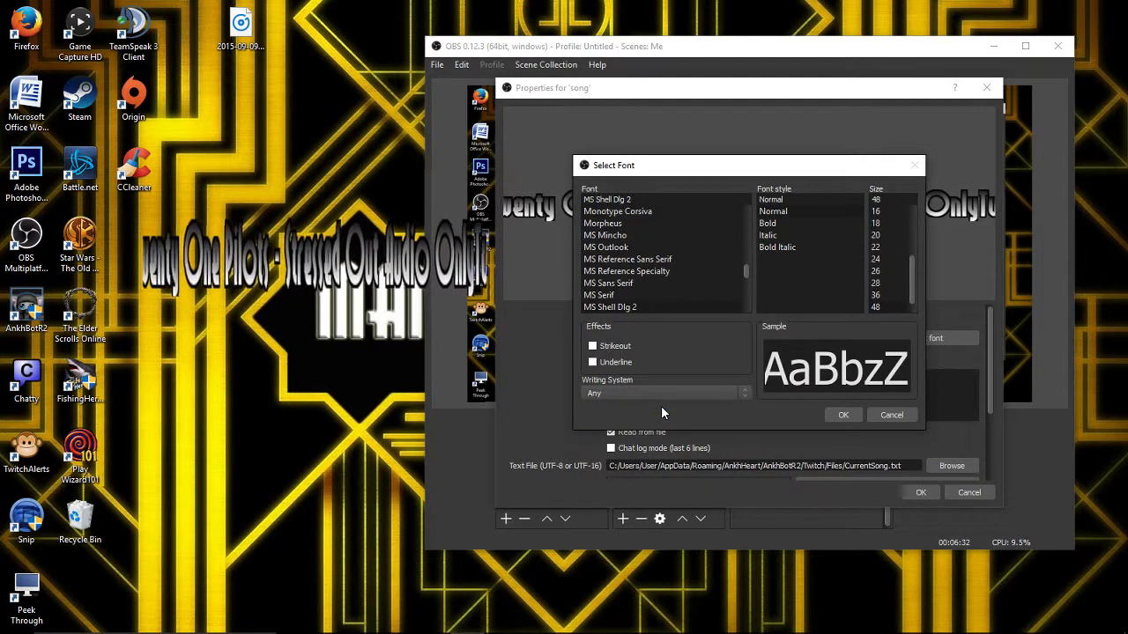
Step: Try the Bold and Bold Italic font styles for the song text and return to Normal
click(816, 223)
click(815, 245)
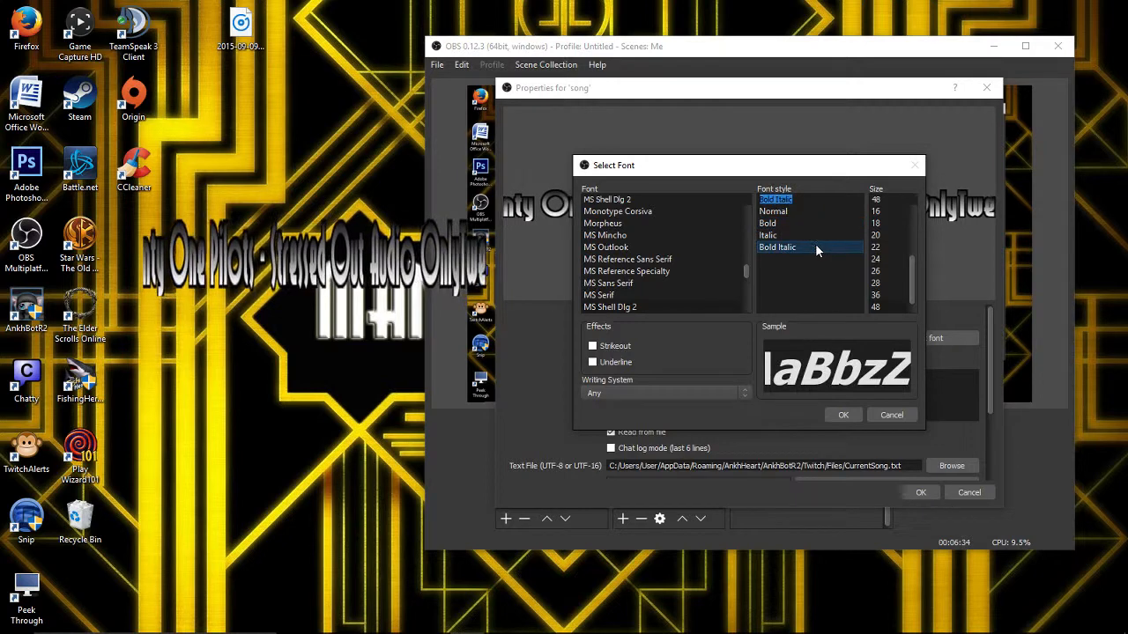
click(807, 225)
click(801, 212)
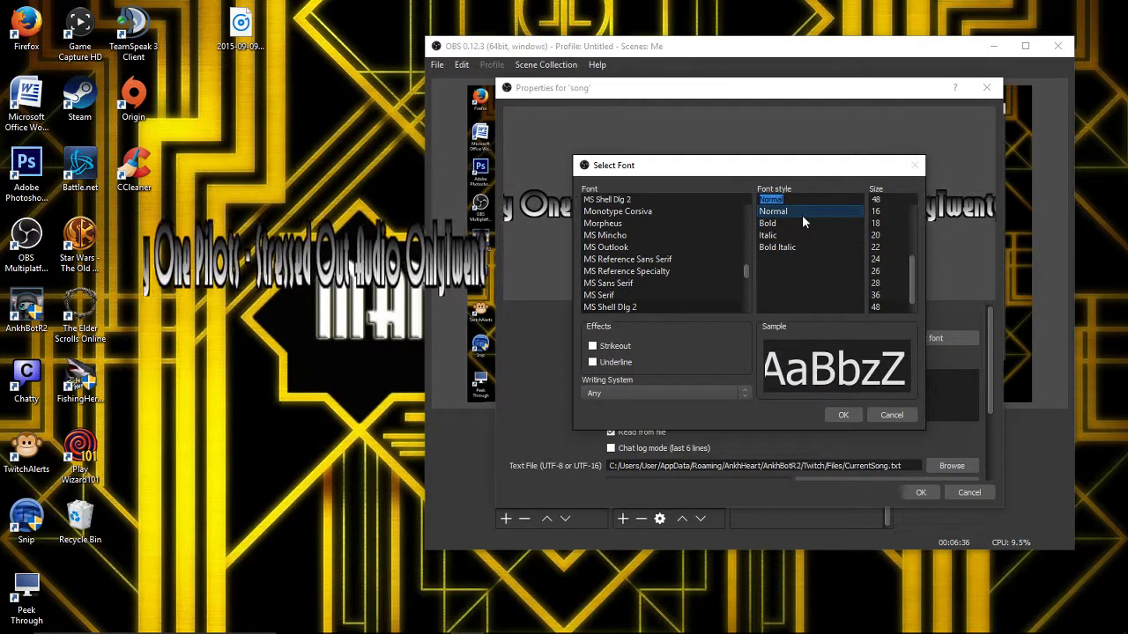
click(836, 198)
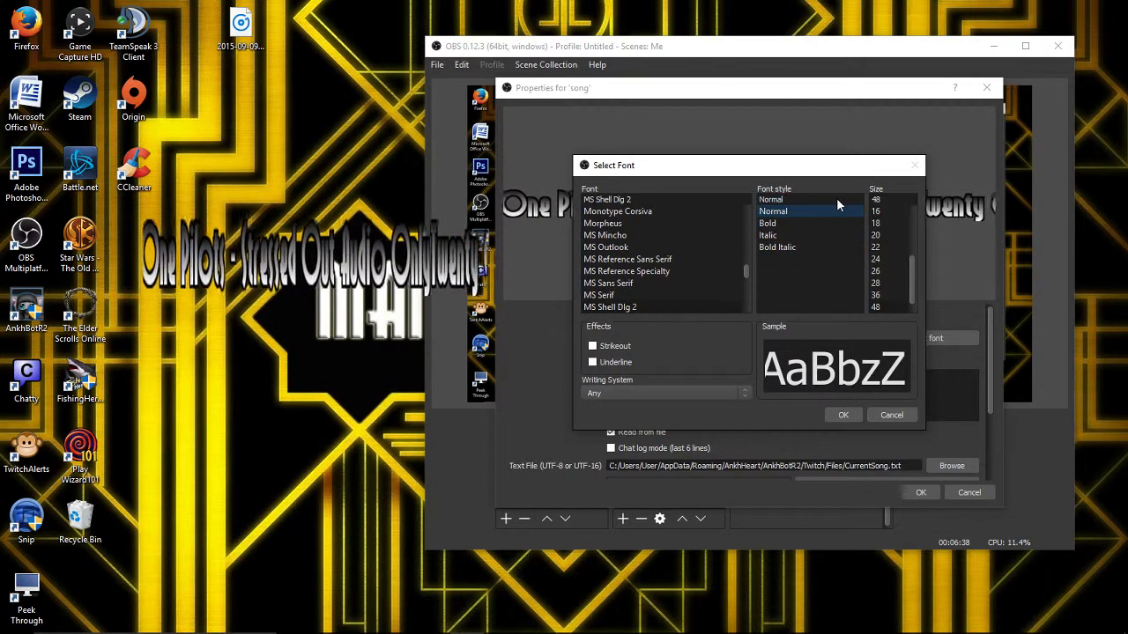
double_click(774, 201)
Step: Try font sizes such as 72, 36 and 26, return to 48, and cancel the font selection
scroll(897, 251, down, 1)
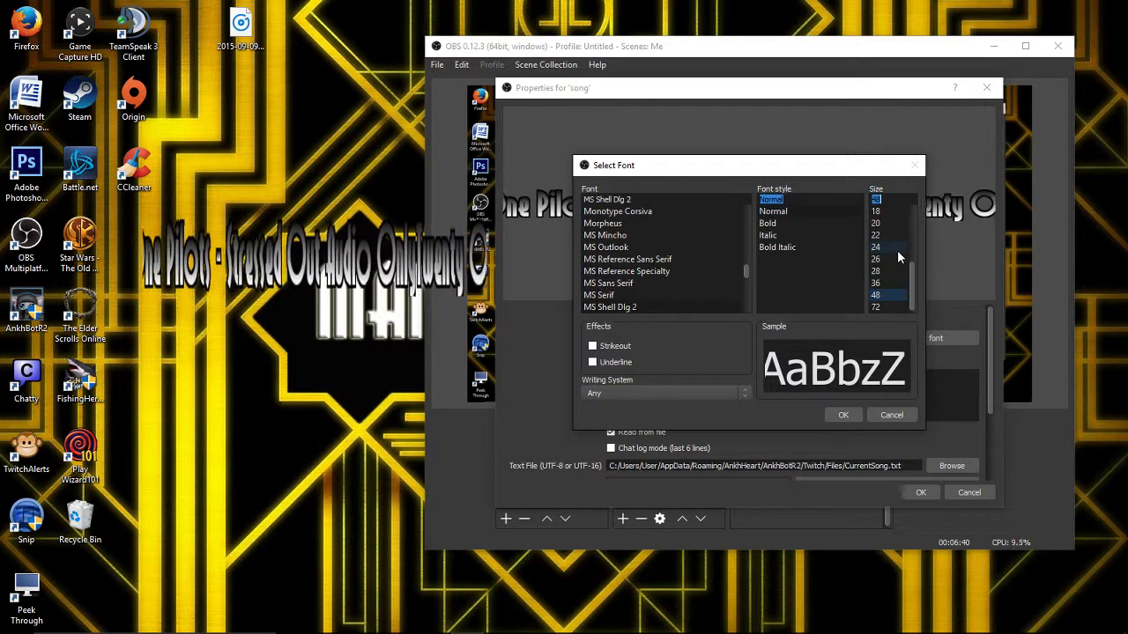
click(886, 285)
click(884, 294)
click(876, 306)
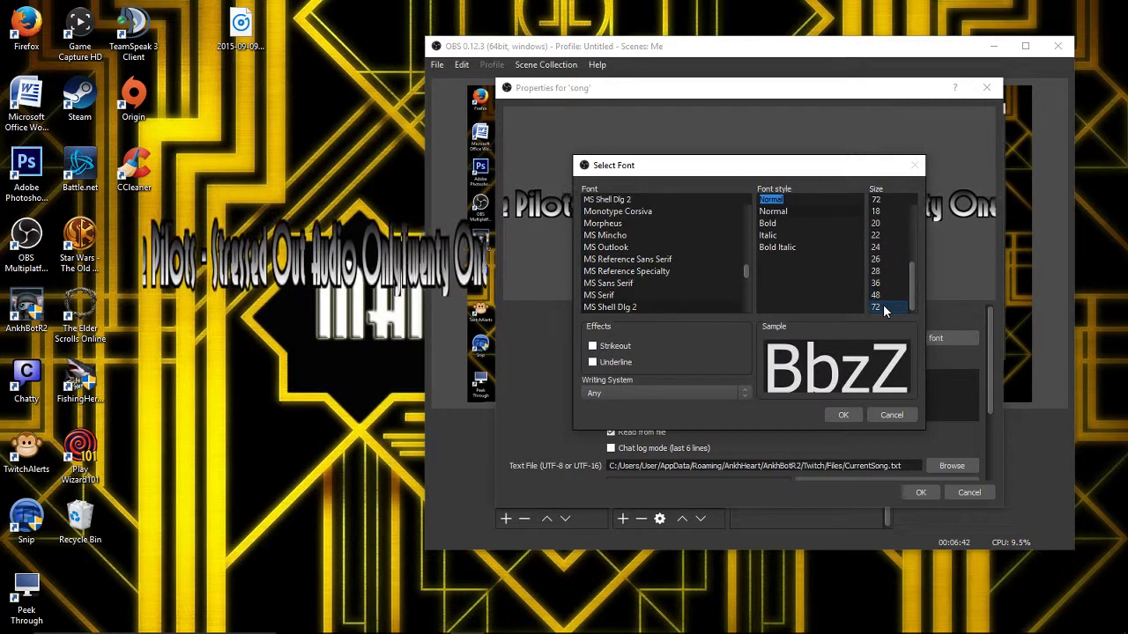
click(876, 282)
click(874, 260)
click(880, 296)
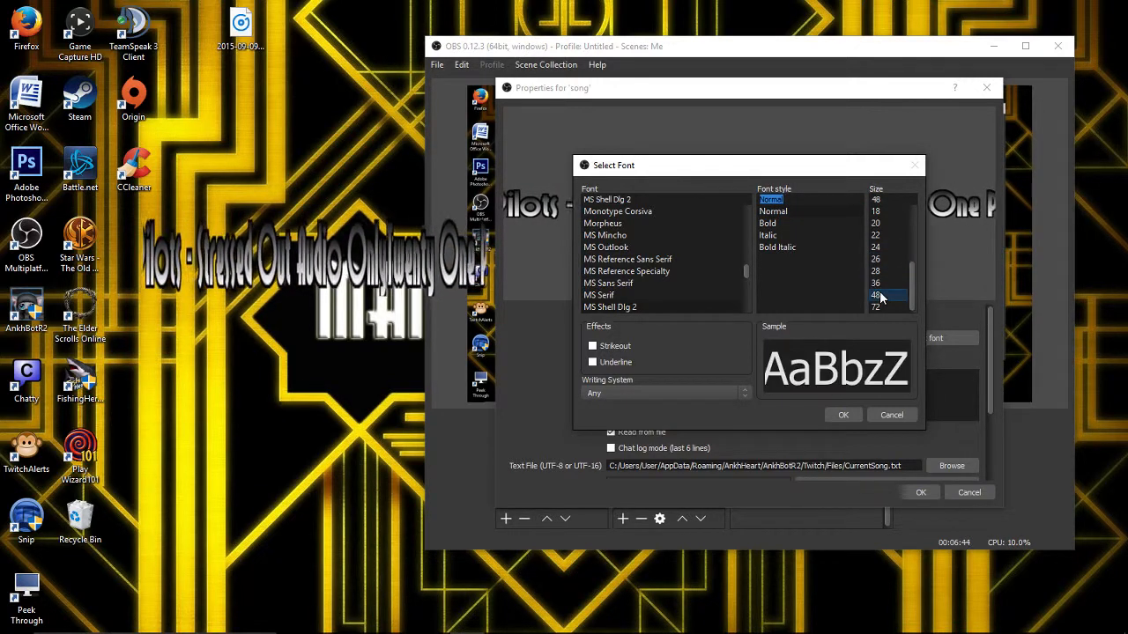
click(889, 412)
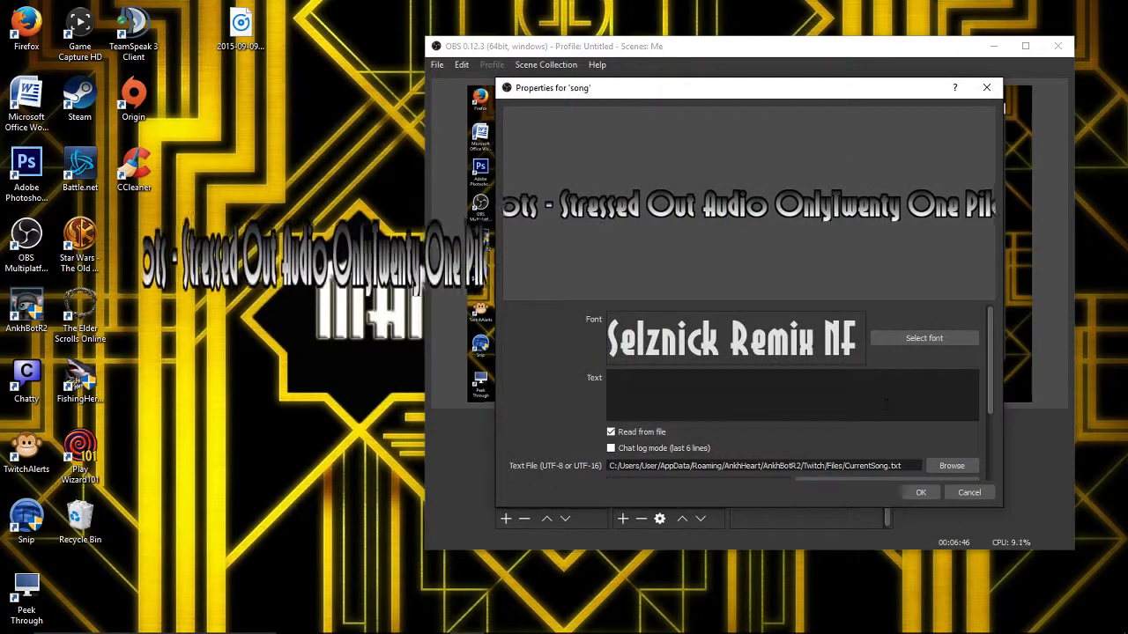
Step: Try custom text widths of 200 and 150 for the song text
scroll(880, 401, down, 2)
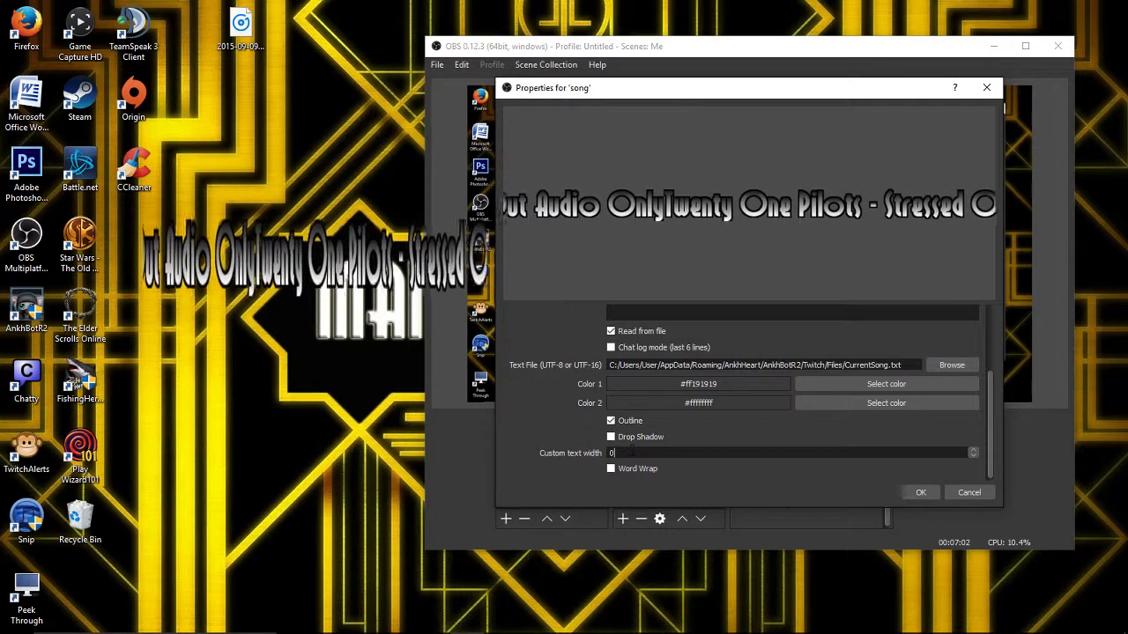
drag(621, 453, 582, 452)
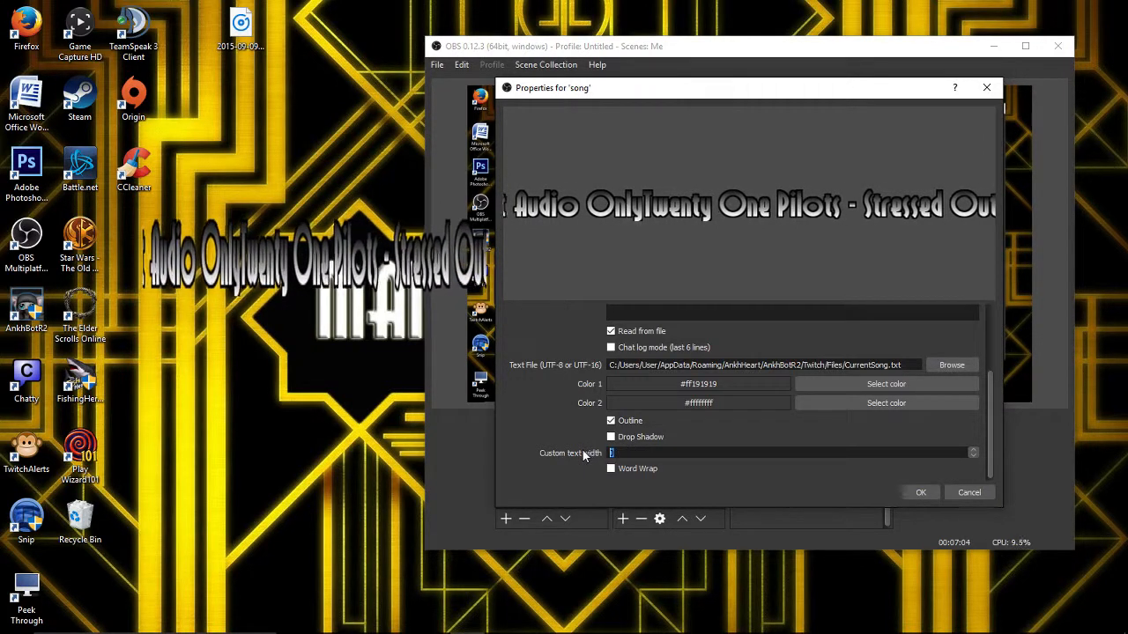
text(200)
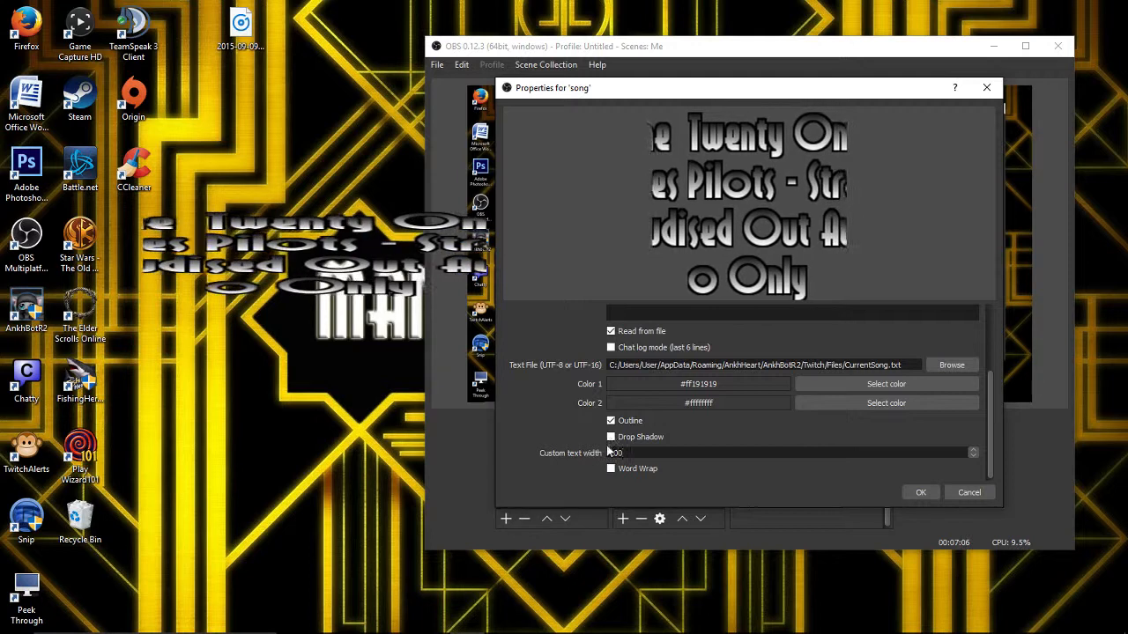
key(BackSpace)
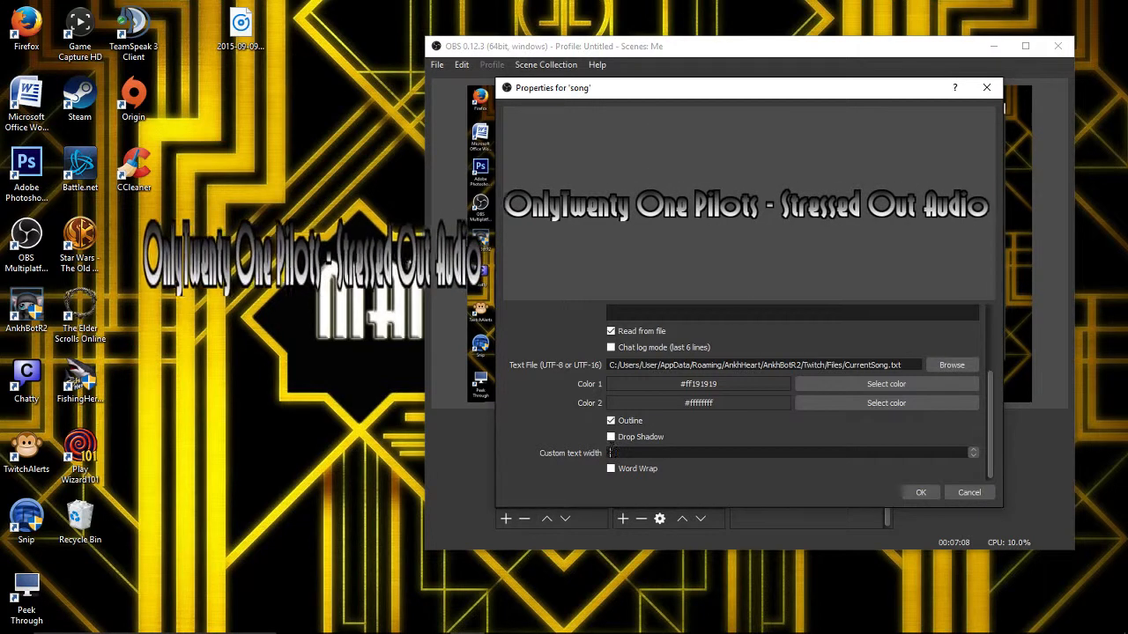
key(BackSpace)
key(BackSpace)
text(150)
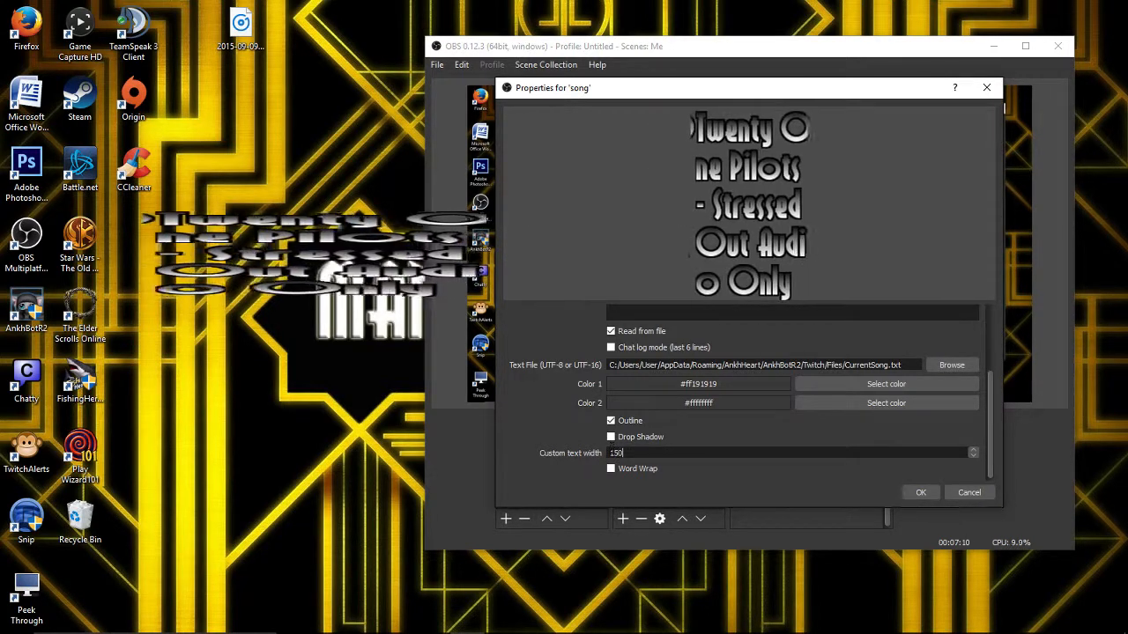
Step: Enable Word Wrap for the song text and reset its custom text width to 0
click(611, 468)
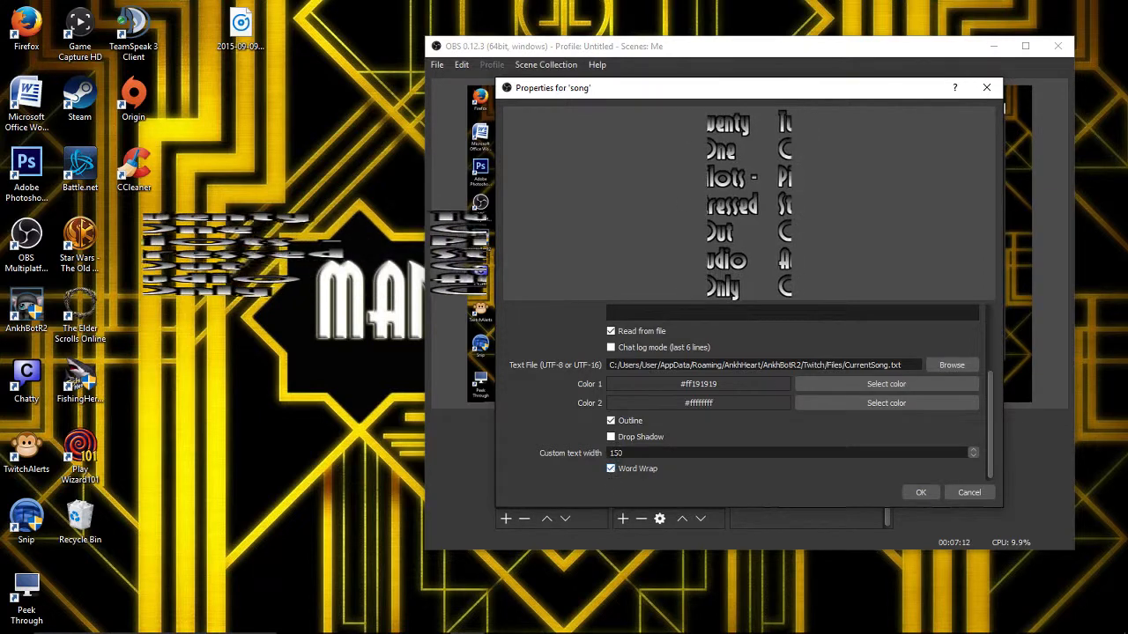
drag(627, 453, 546, 453)
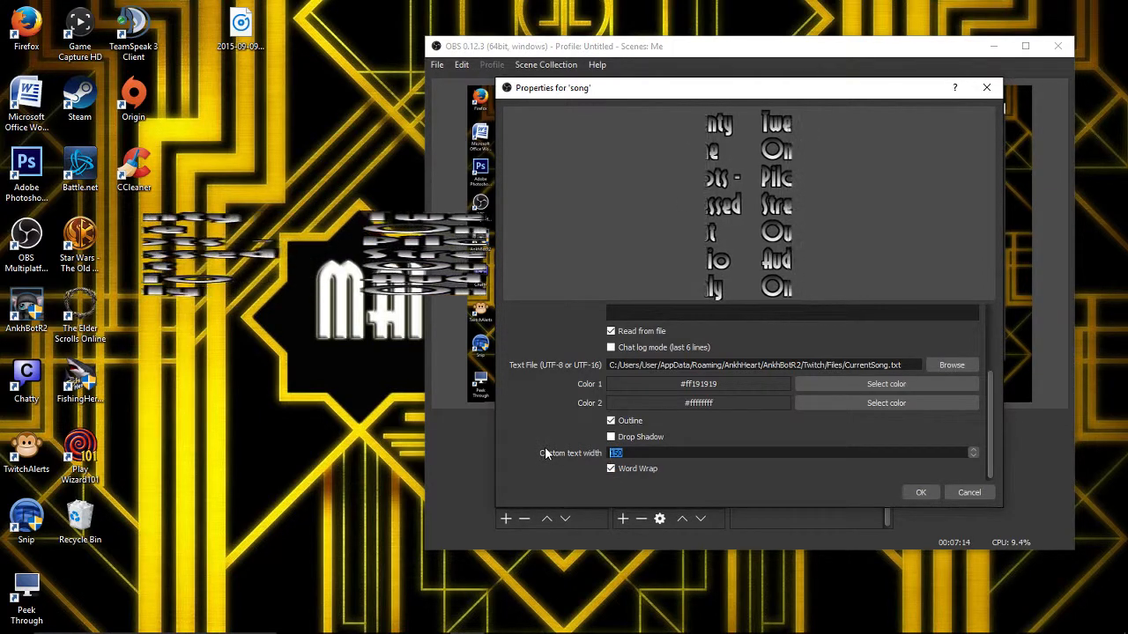
text(00)
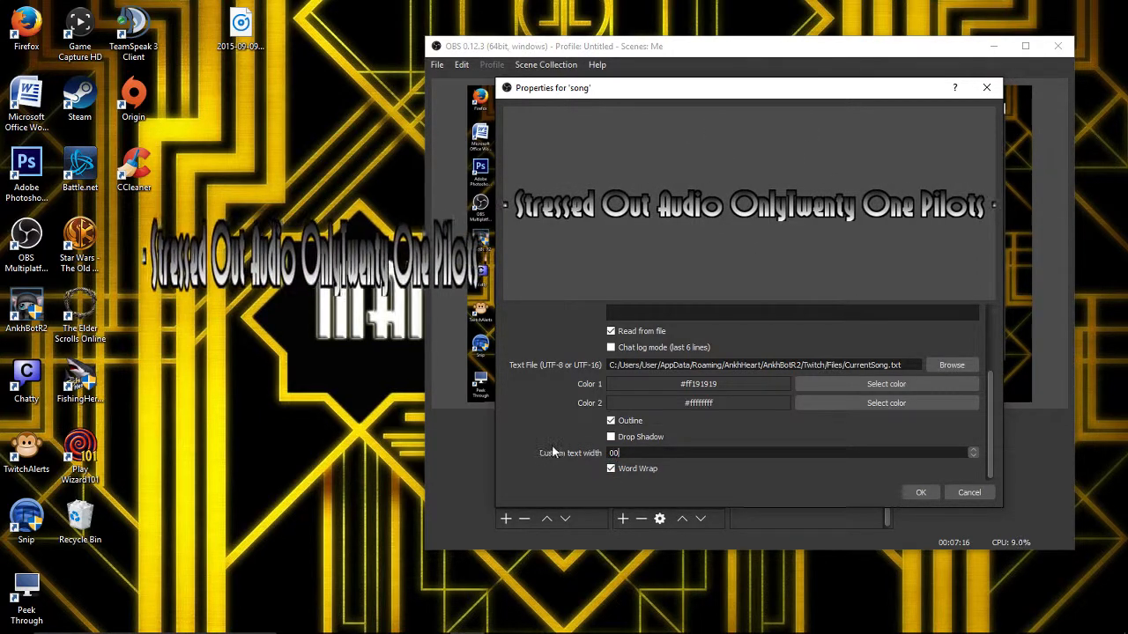
Step: Try custom text widths of 60, 90 and 100 for the song text with Word Wrap enabled
double_click(611, 452)
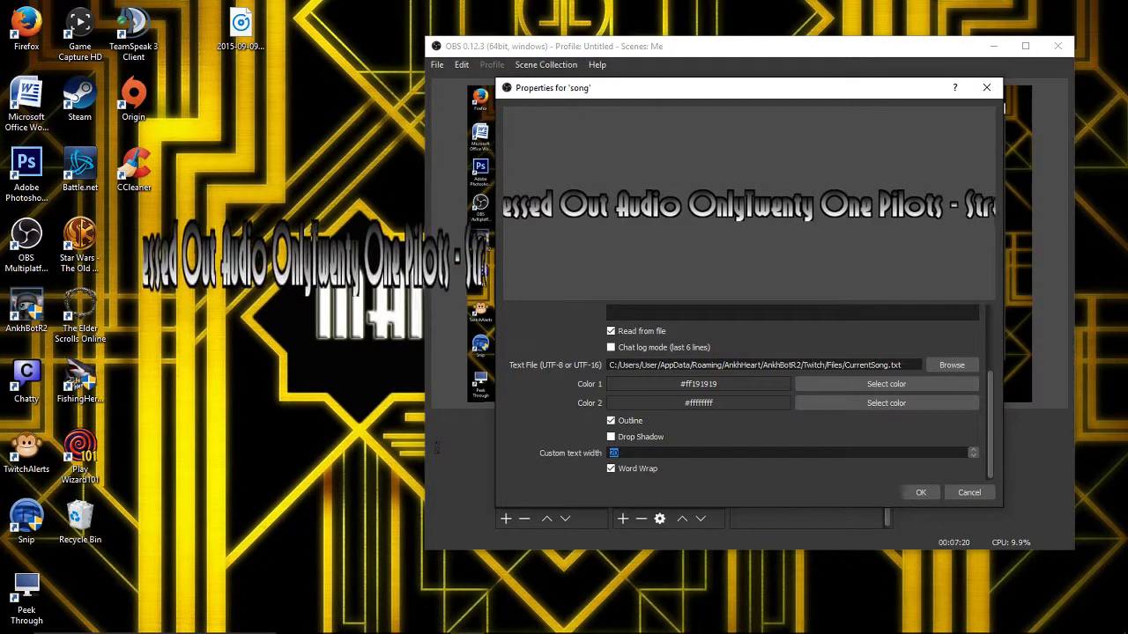
text(6)
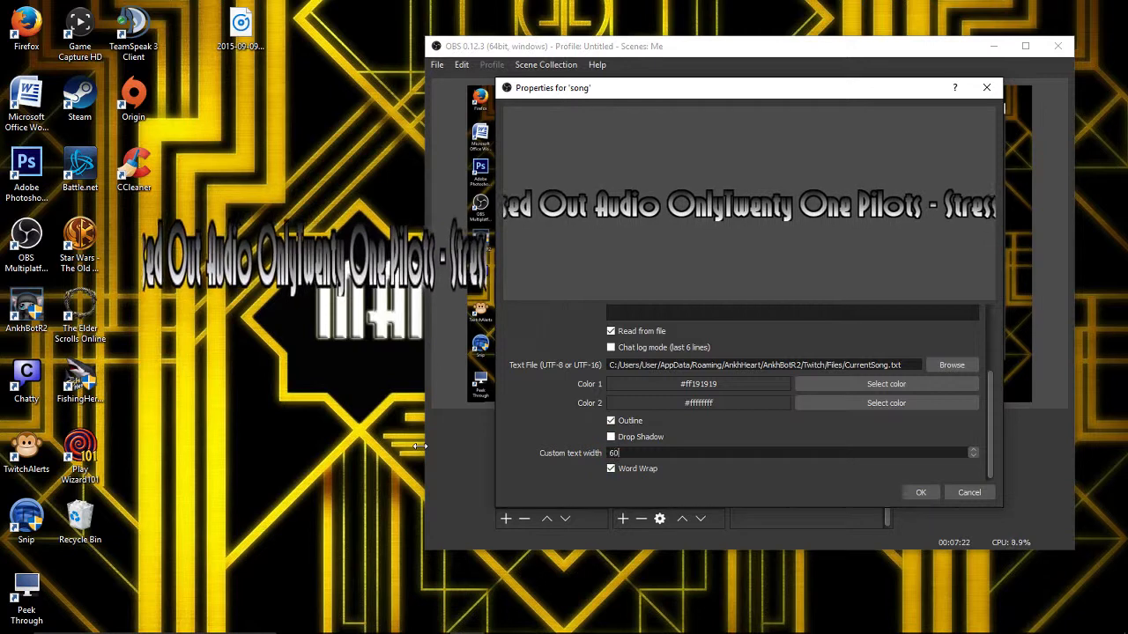
text(0)
drag(619, 452, 606, 453)
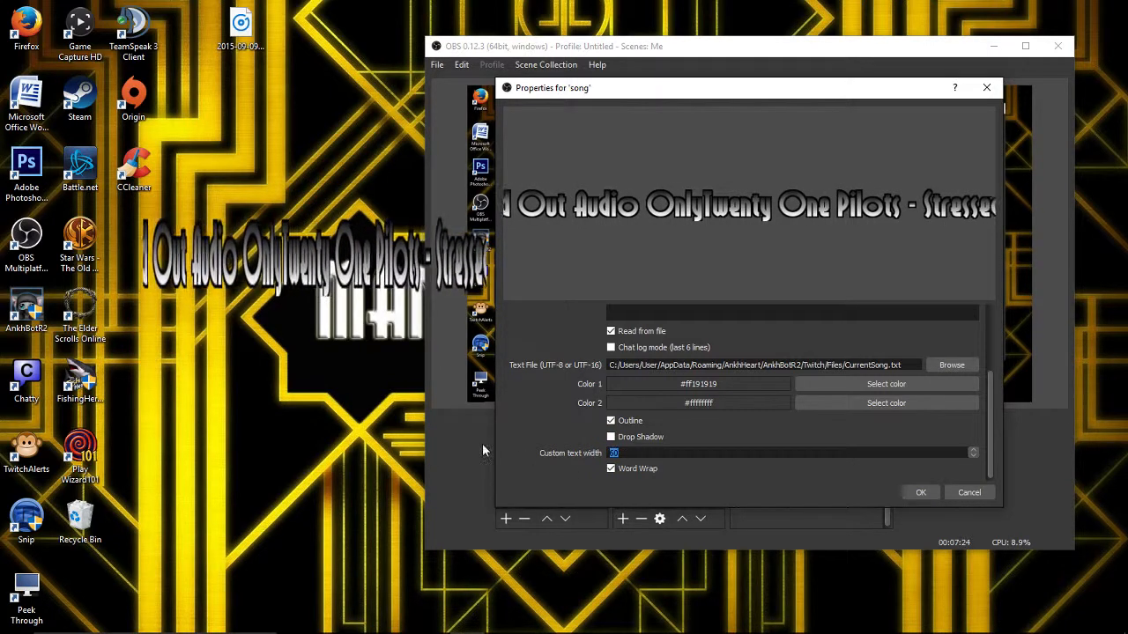
text(90)
double_click(634, 453)
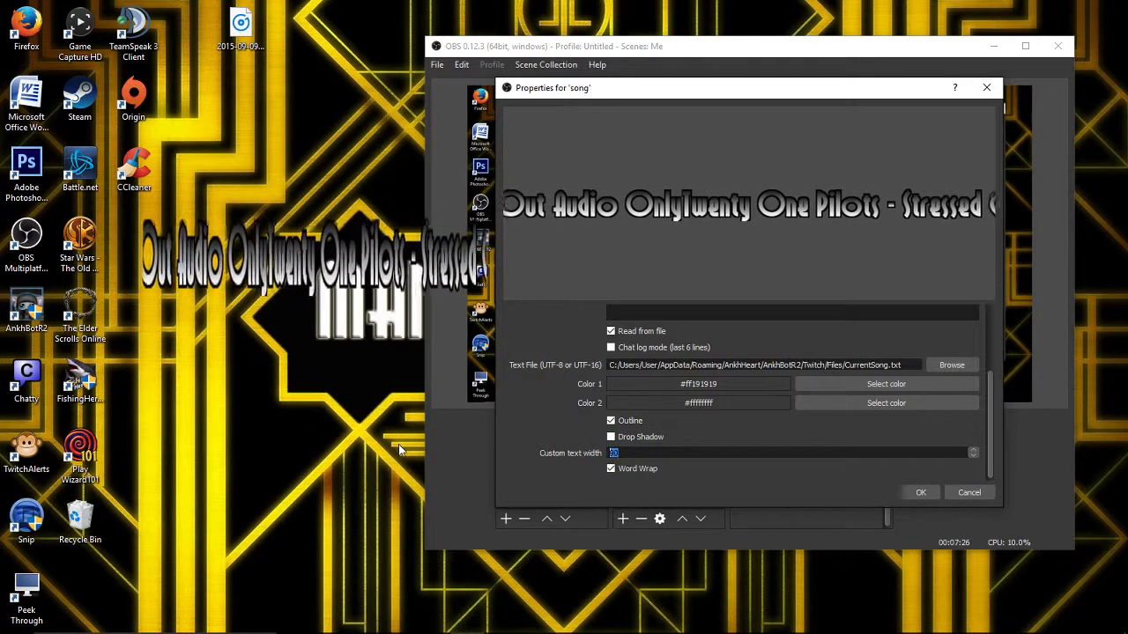
text(10)
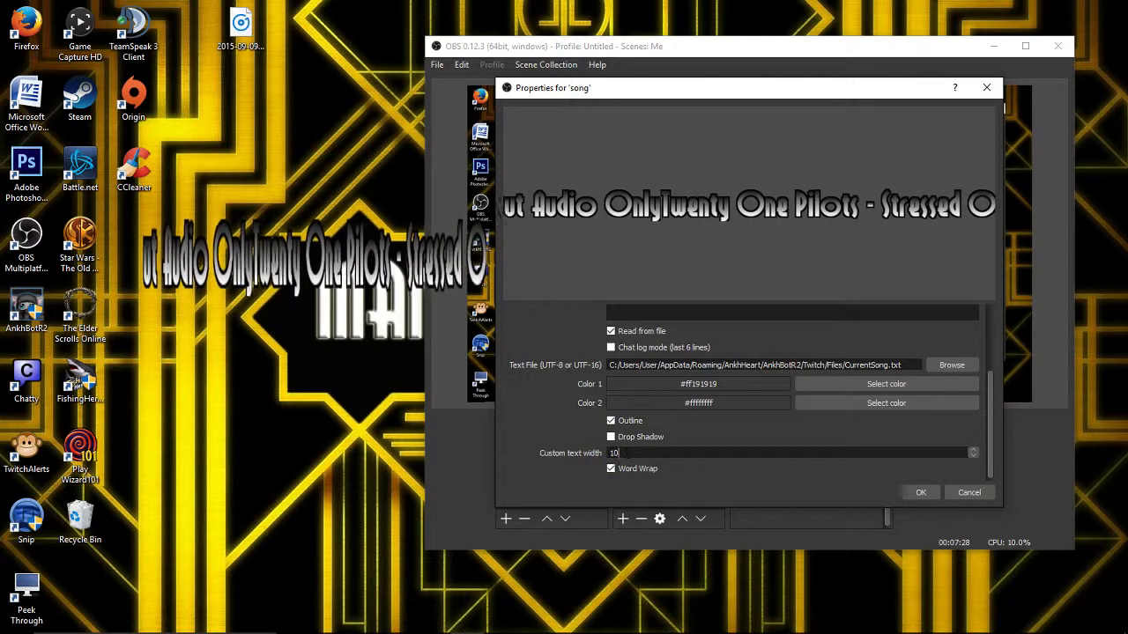
text(0)
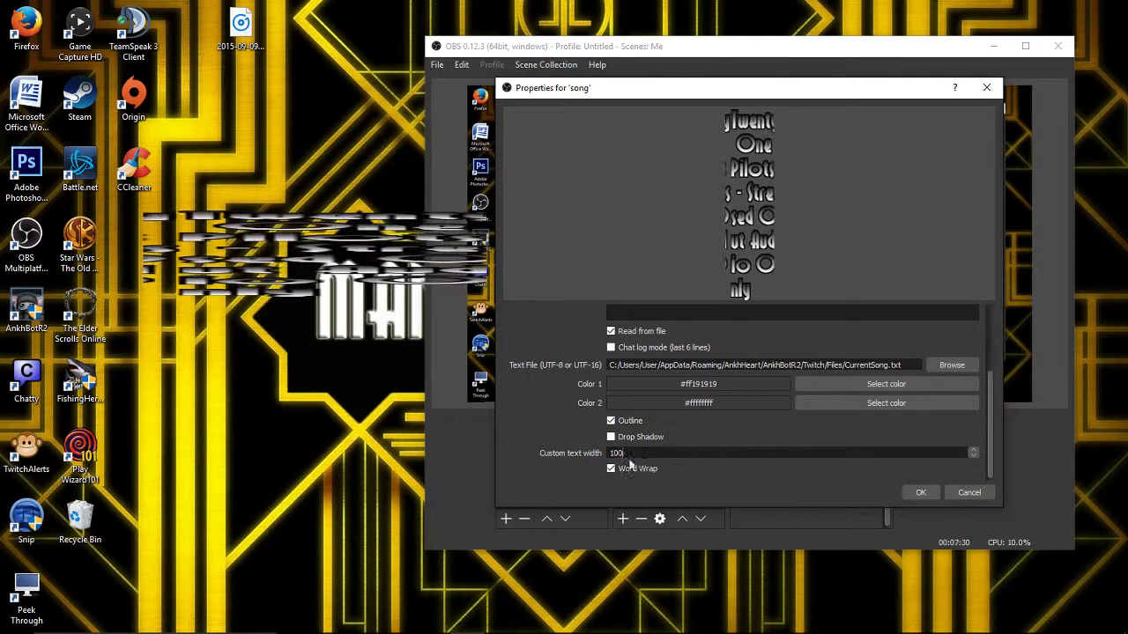
Step: Turn off Word Wrap for the song text and reset its custom text width to 0
click(611, 469)
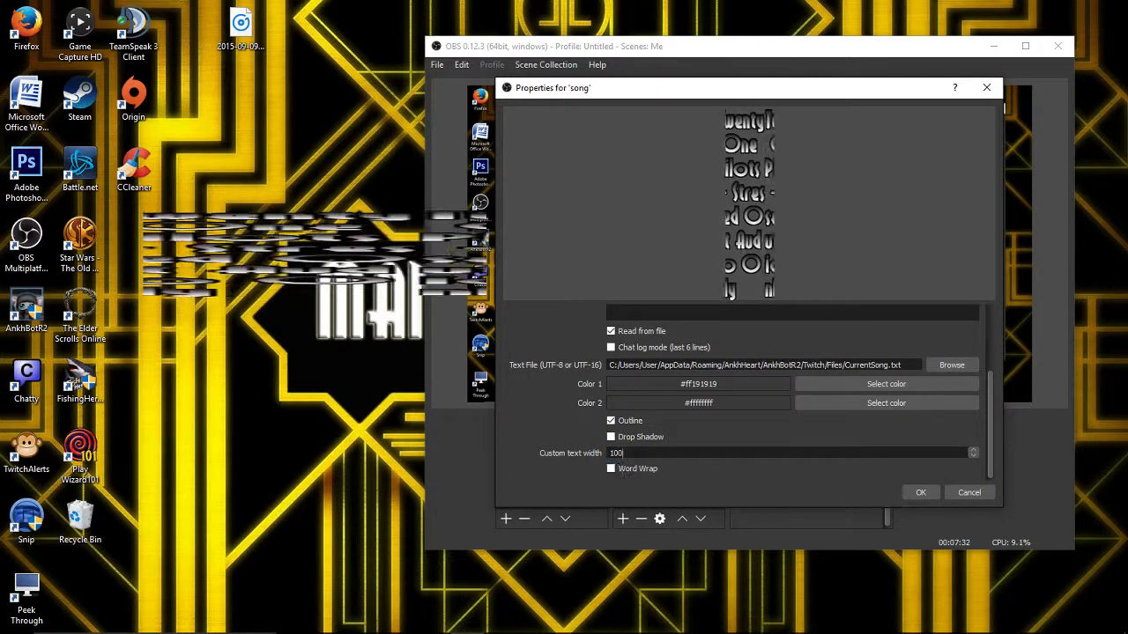
text(0)
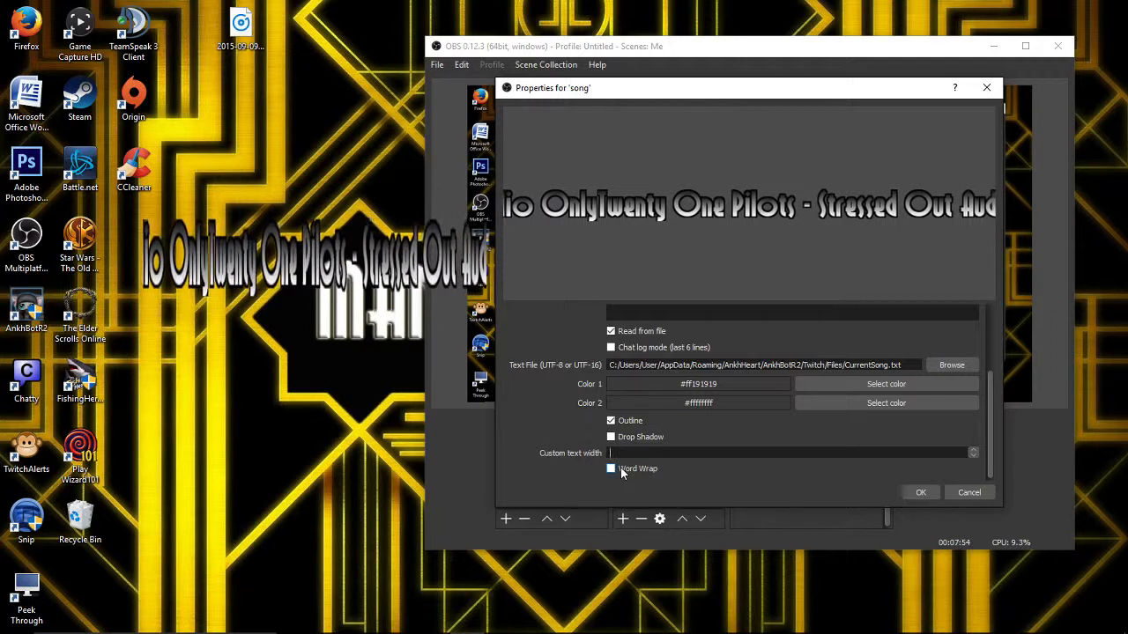
Step: Try the Drop Shadow option on the song text and leave it turned off
click(613, 439)
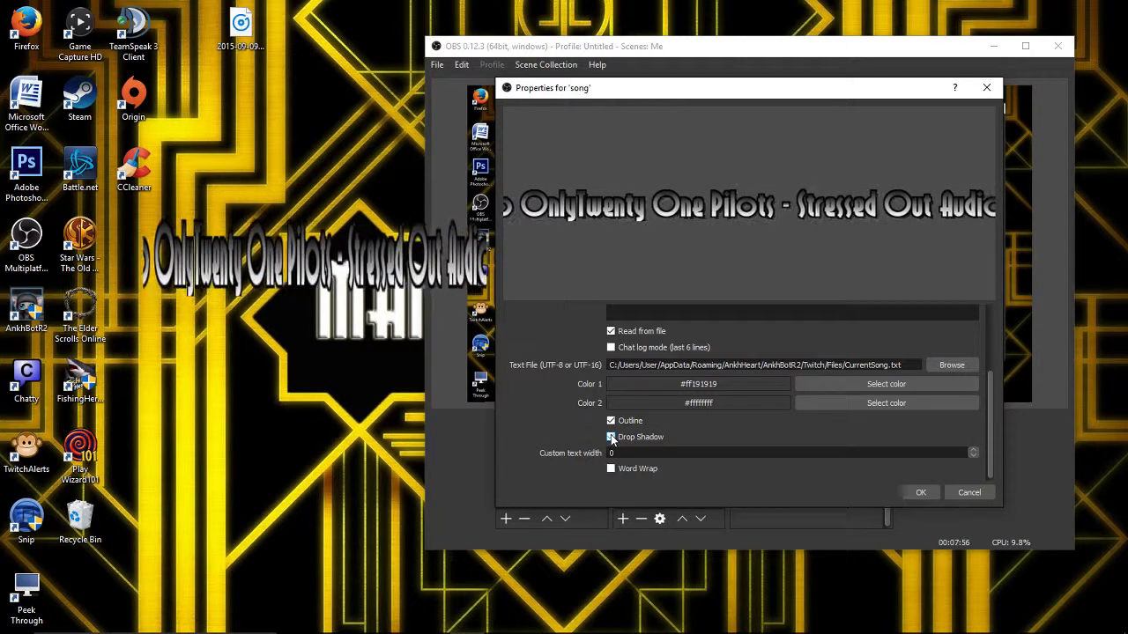
click(612, 438)
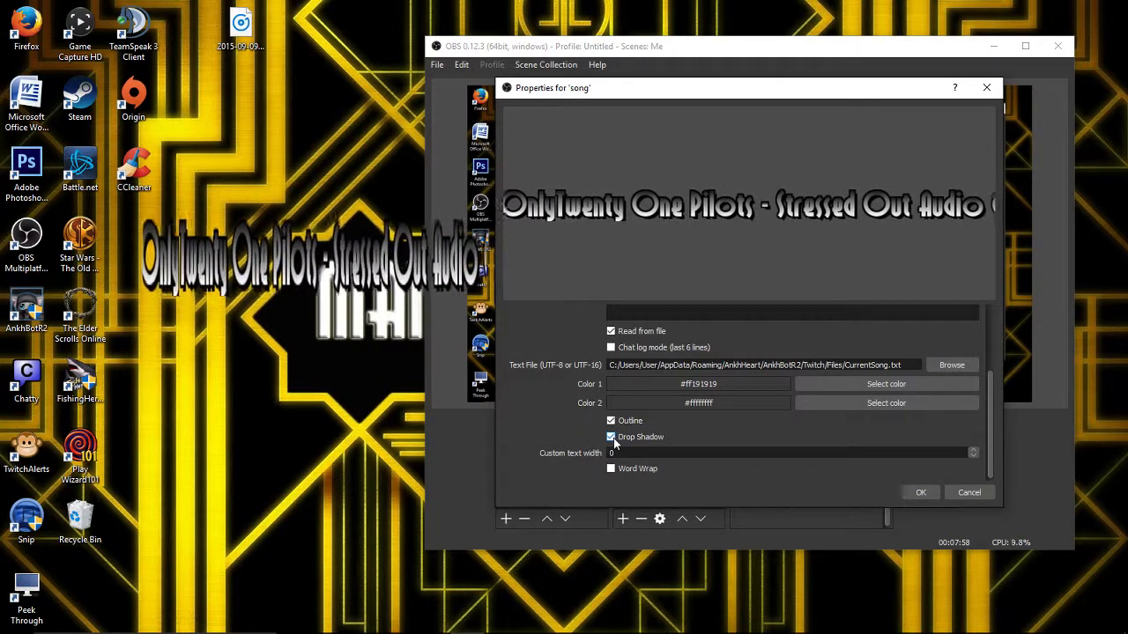
click(613, 438)
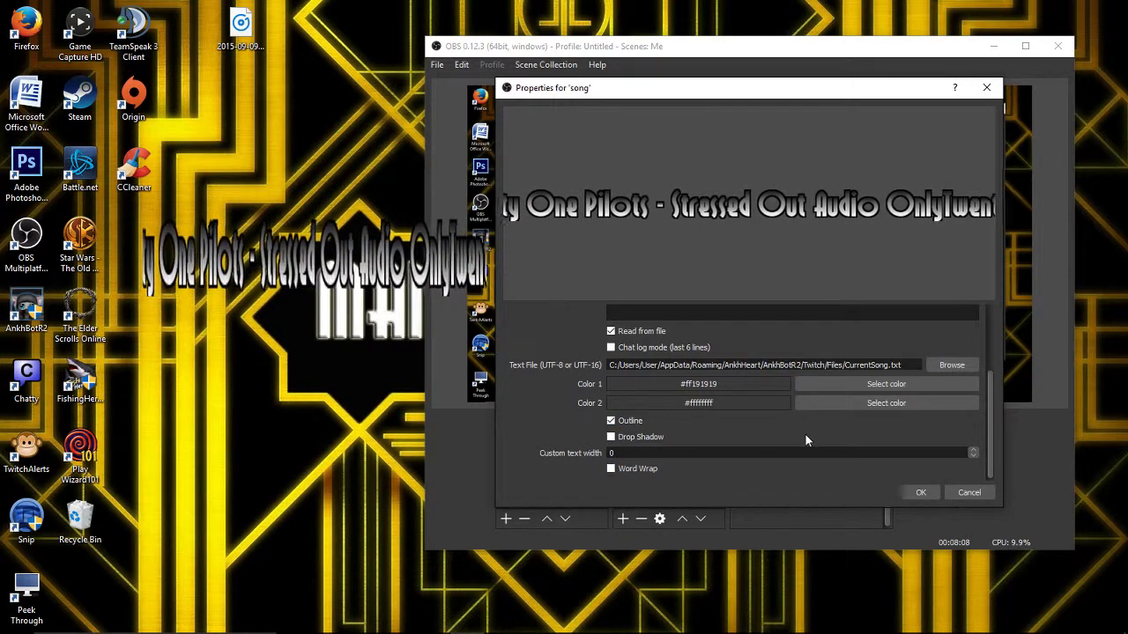
Step: Try orange #ffaa00 as Color 2 of the song text
click(839, 403)
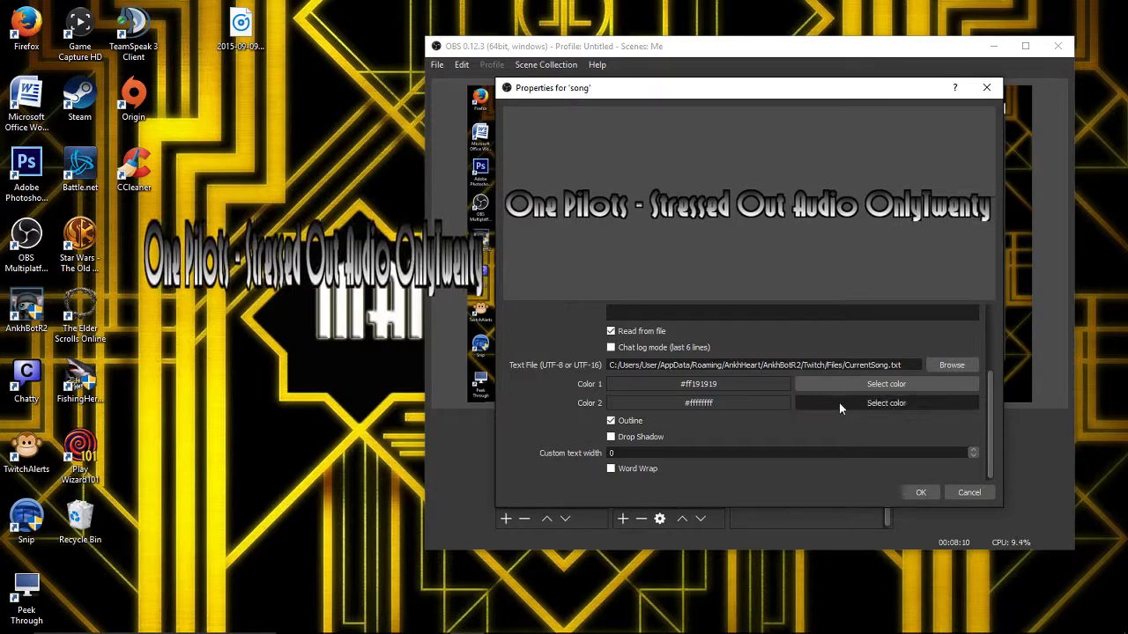
click(713, 245)
click(769, 315)
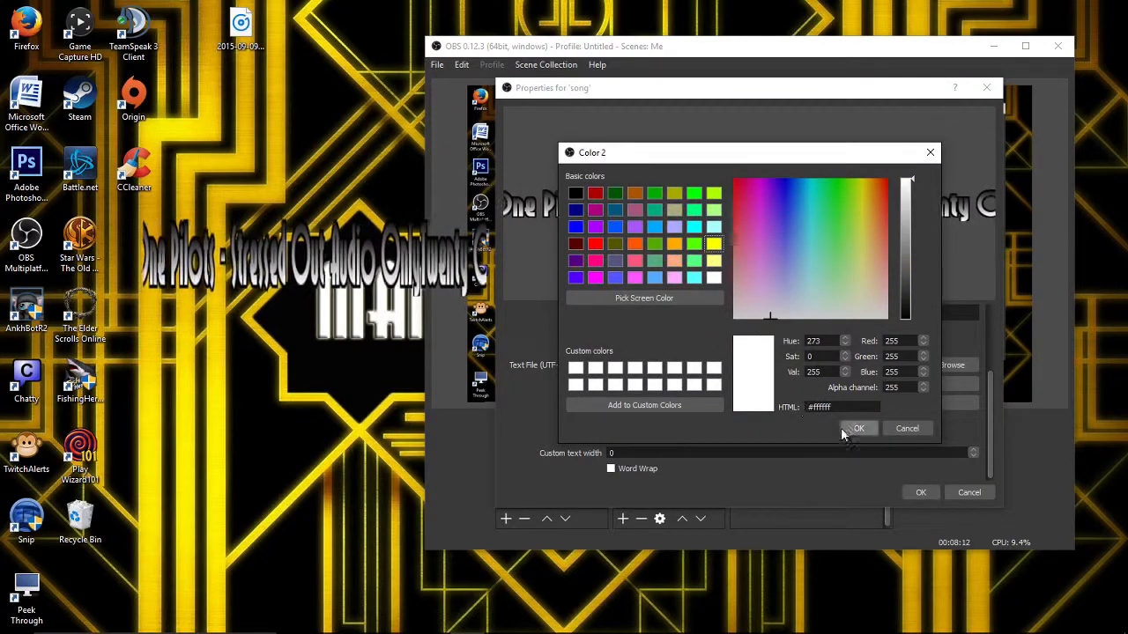
click(672, 245)
click(853, 427)
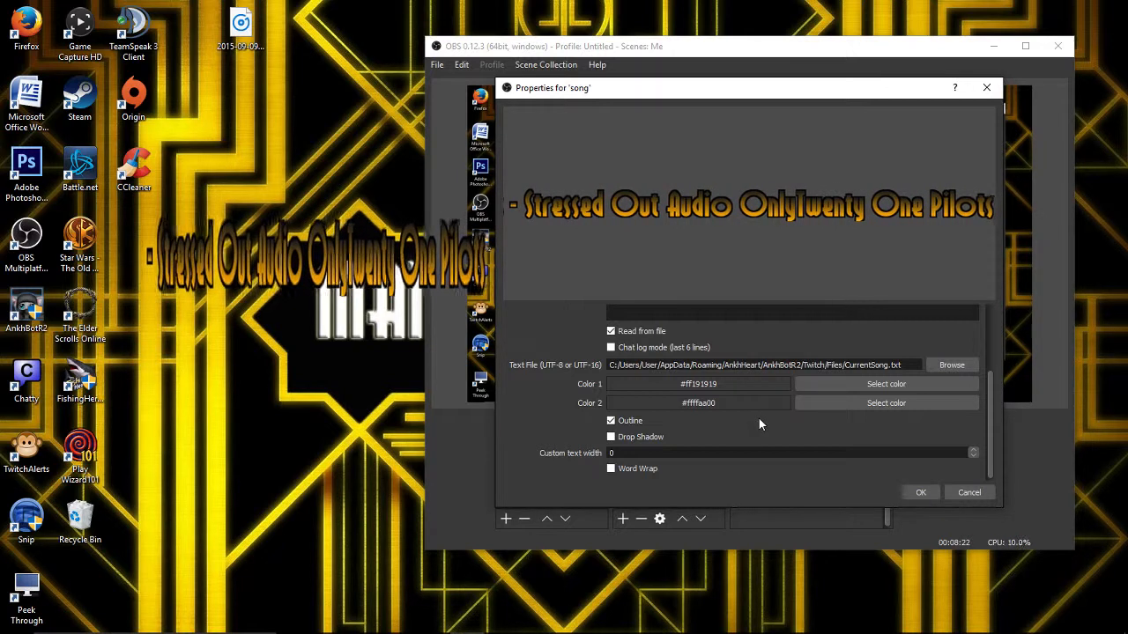
Step: Review the font, text file and color settings of the song source, and discard the changes to its properties
scroll(808, 429, up, 3)
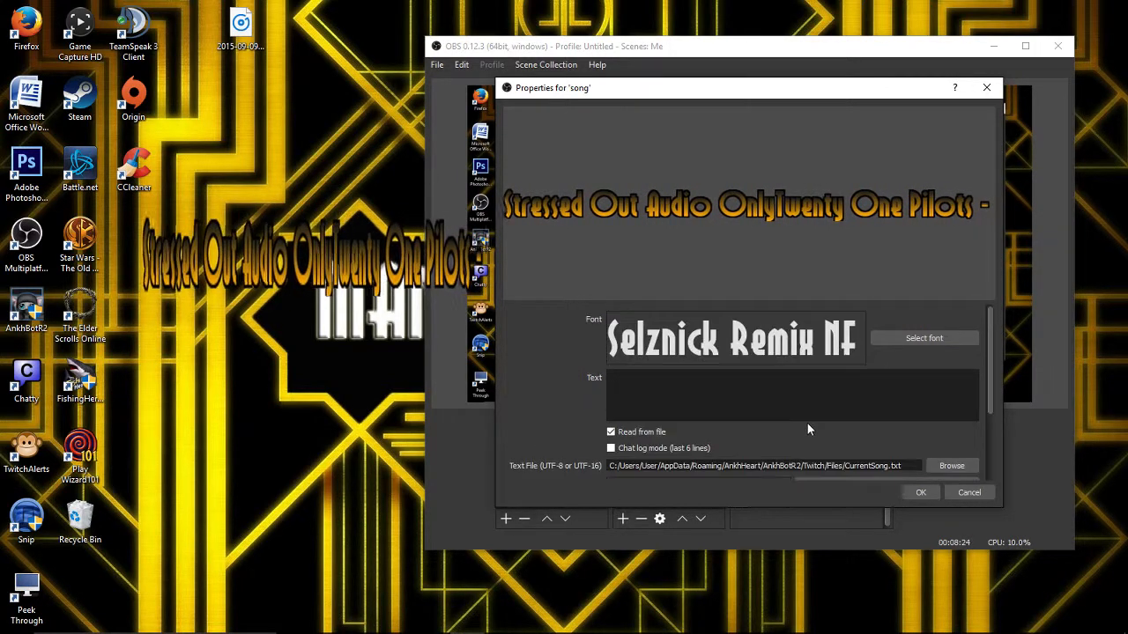
scroll(806, 424, down, 2)
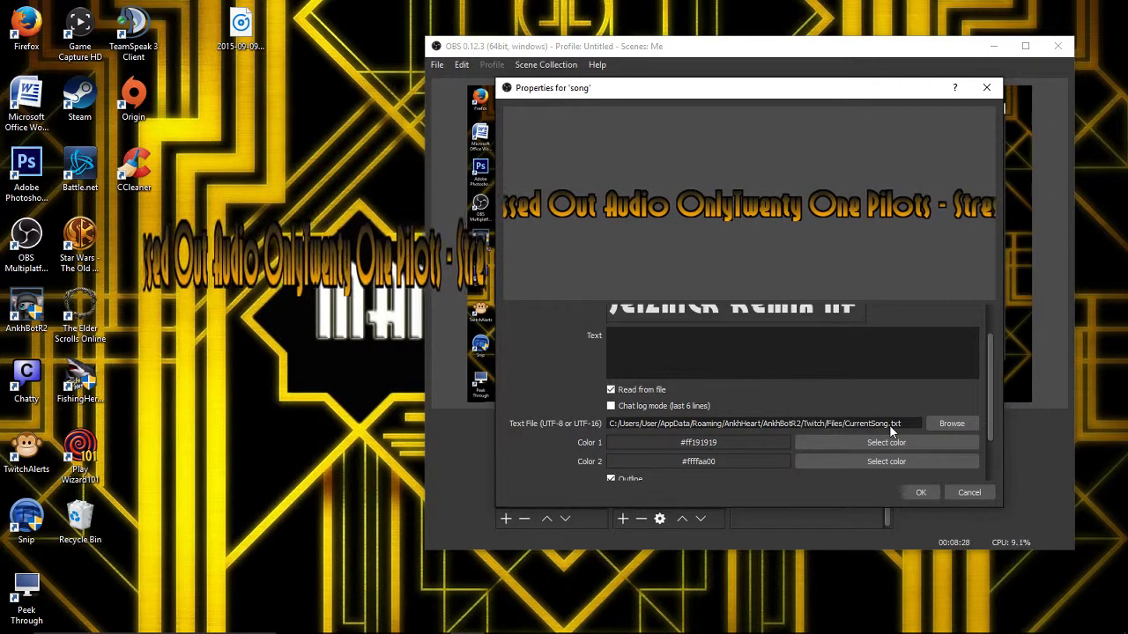
scroll(830, 401, up, 1)
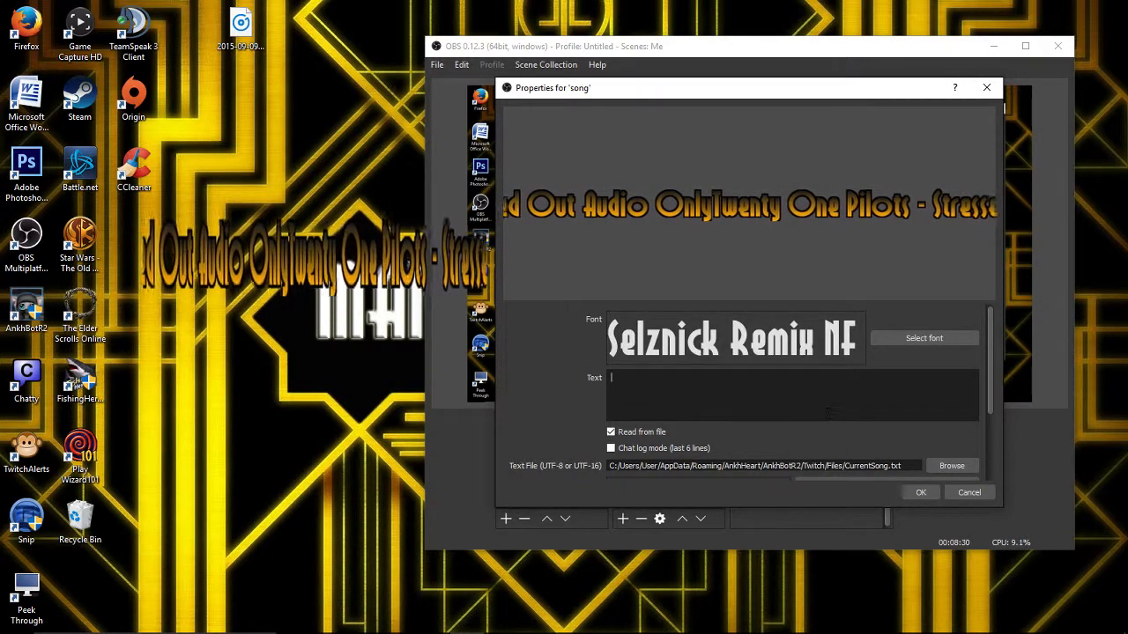
scroll(828, 411, down, 2)
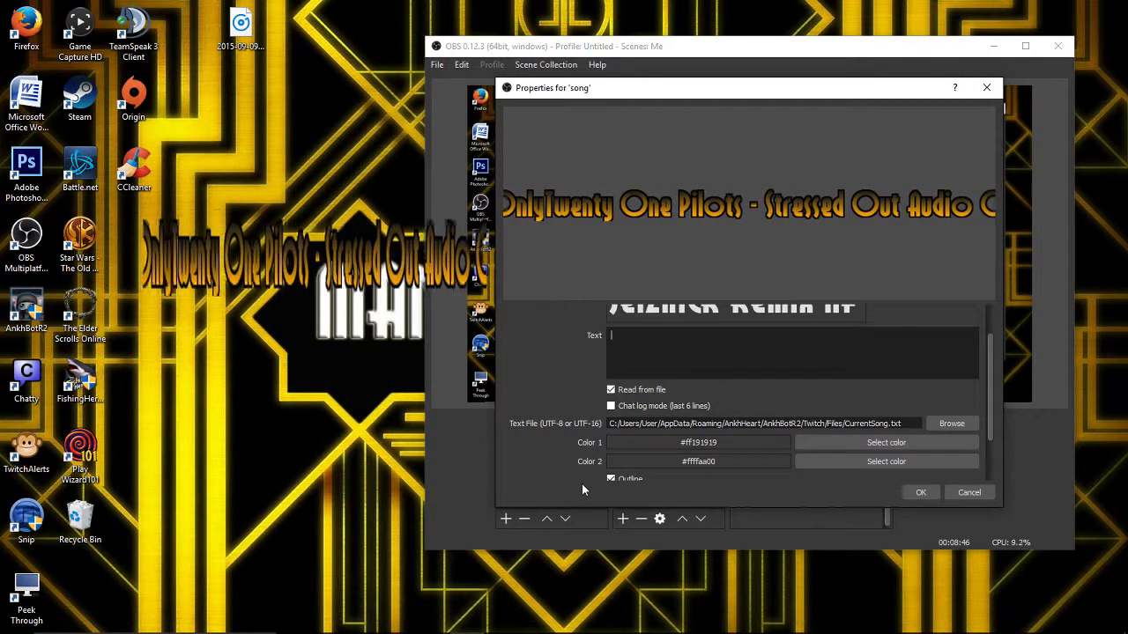
scroll(590, 464, down, 1)
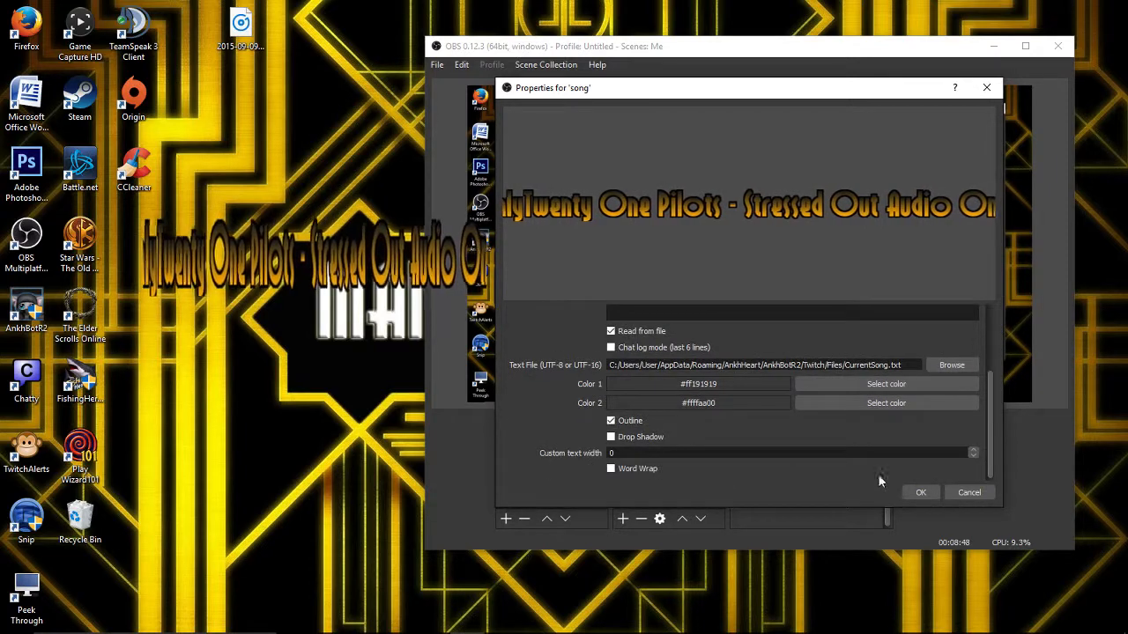
click(967, 492)
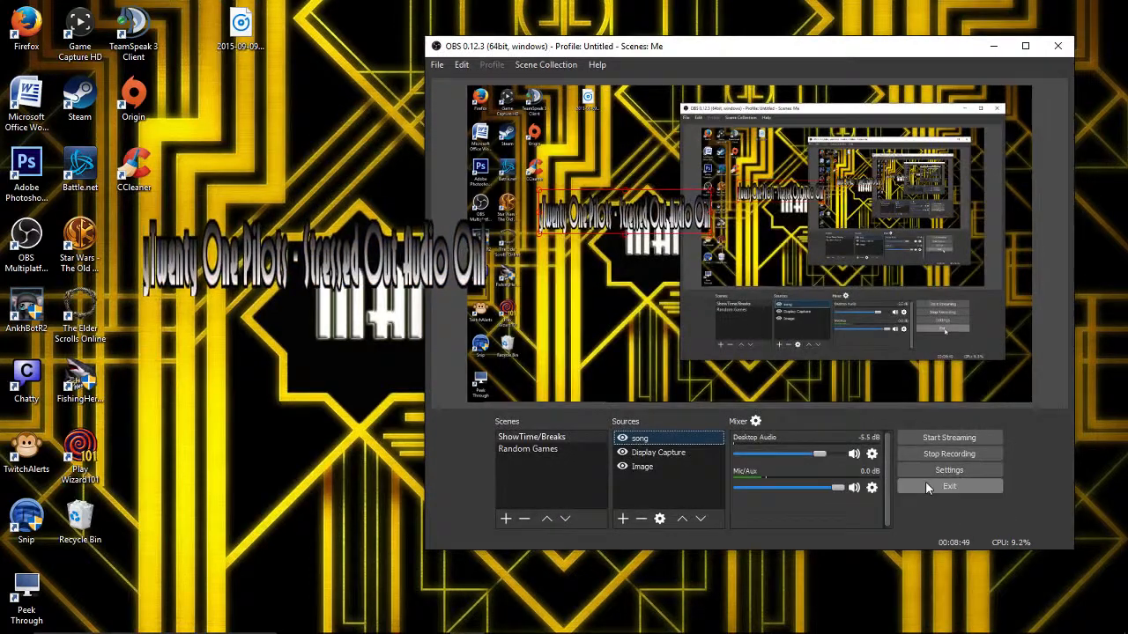
Step: Open the transform settings of the song source and set its horizontal position to 235
right_click(667, 454)
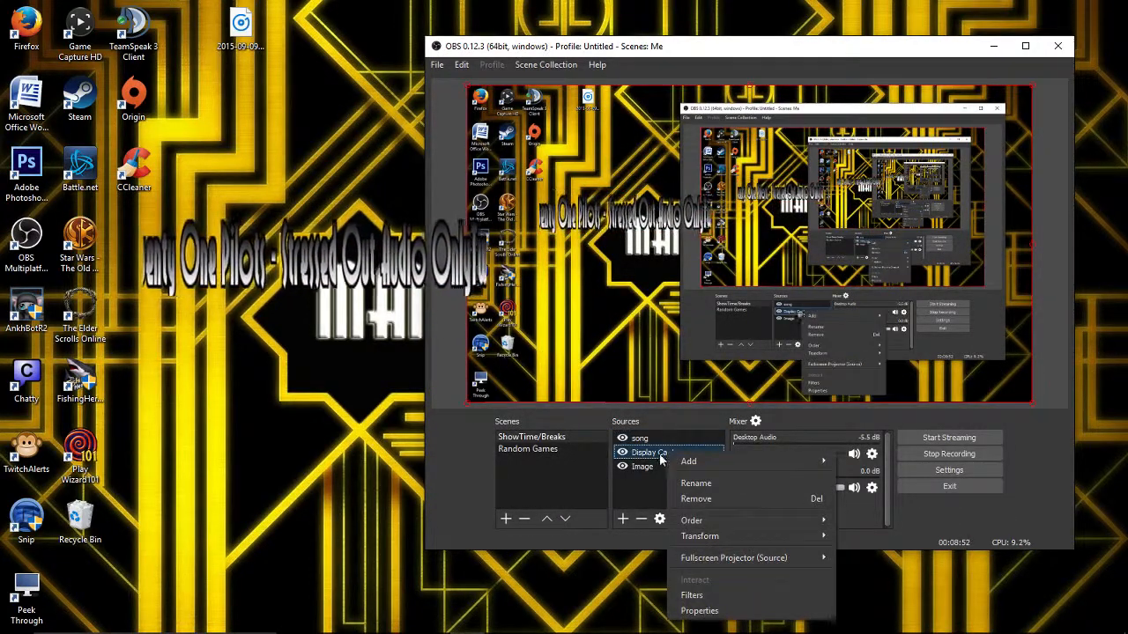
click(636, 438)
right_click(637, 440)
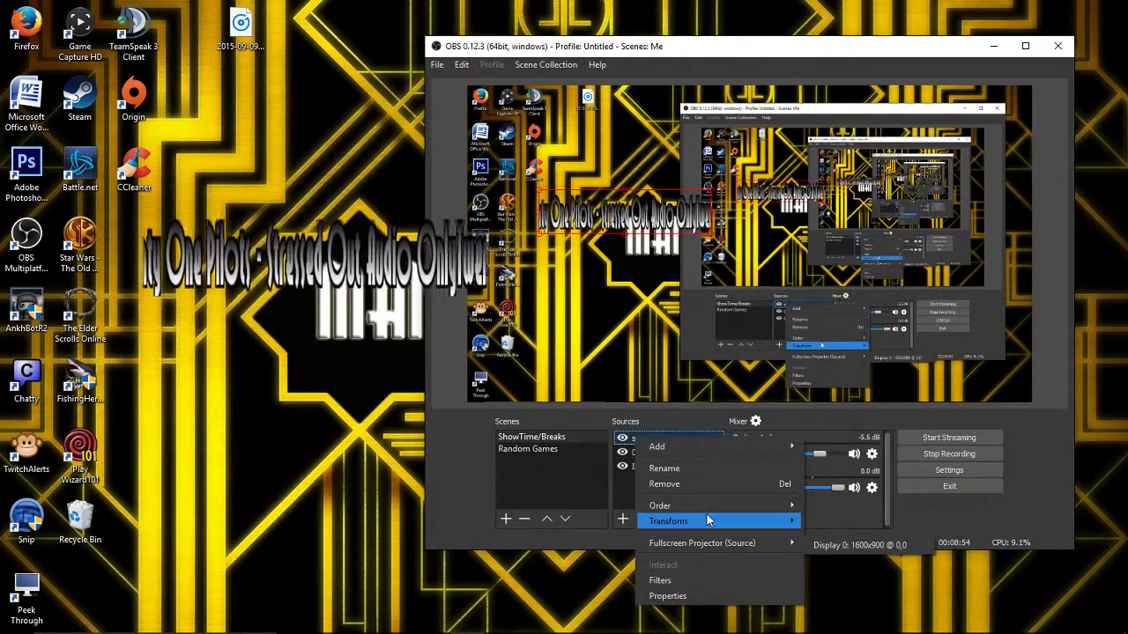
mouse_move(709, 520)
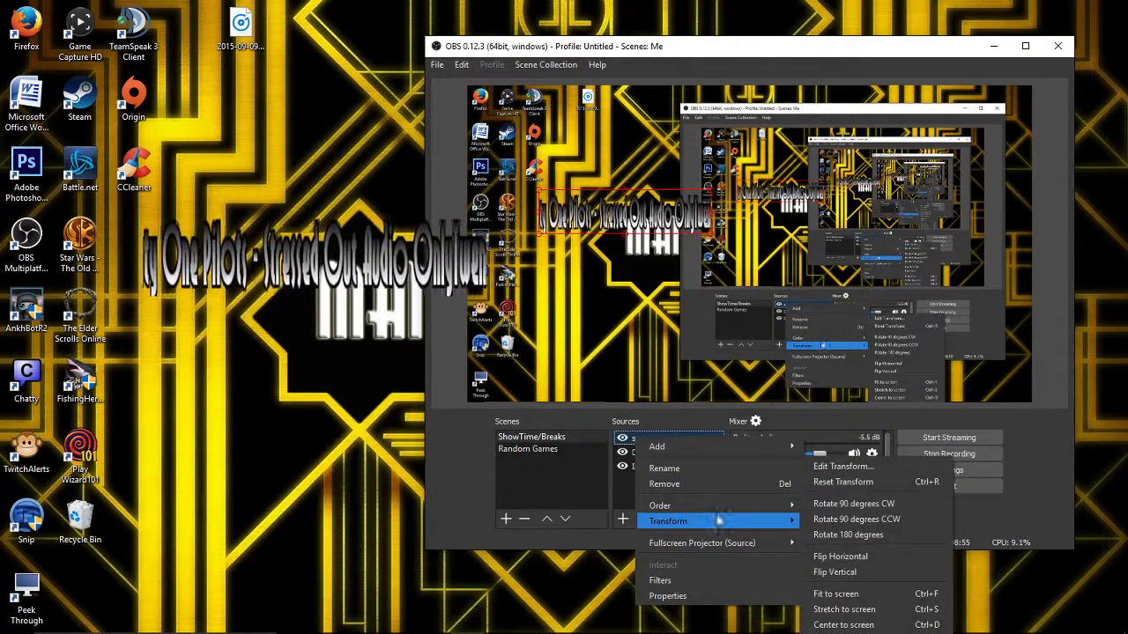
click(839, 466)
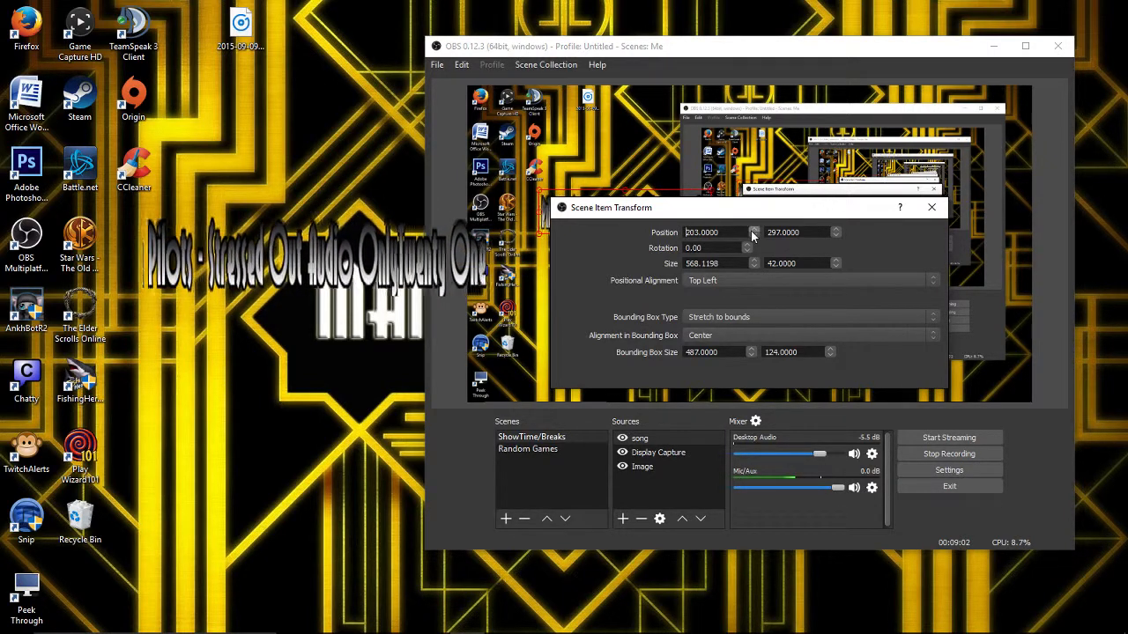
click(751, 230)
click(751, 230)
click(751, 230)
click(752, 230)
click(752, 230)
click(752, 230)
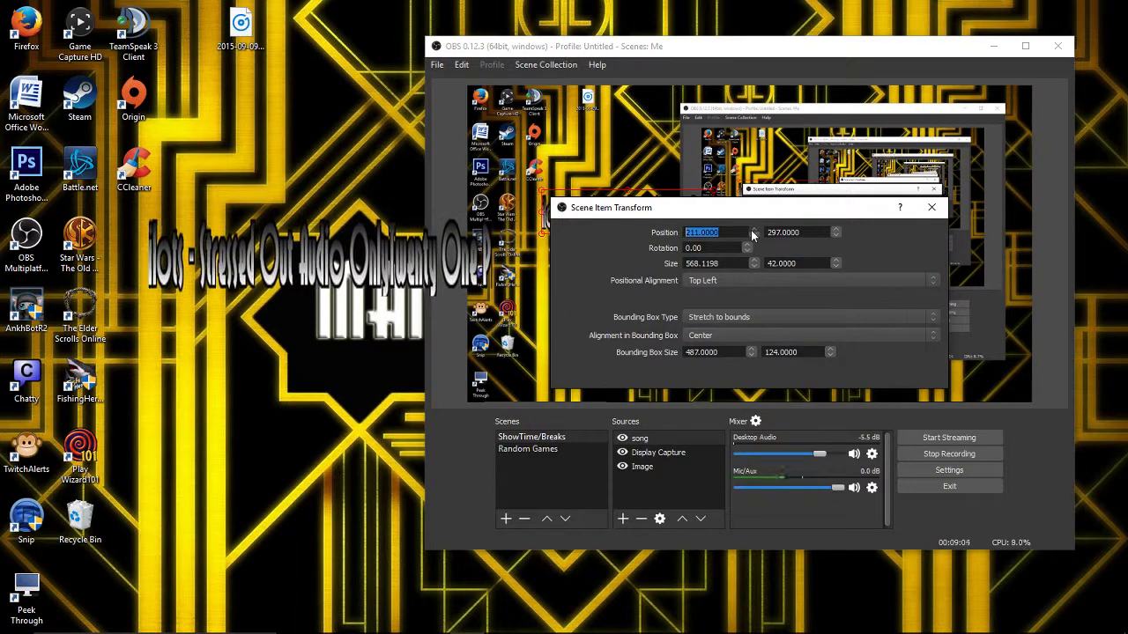
click(751, 230)
click(751, 230)
click(752, 230)
click(752, 230)
click(752, 230)
click(751, 230)
click(752, 230)
click(752, 230)
click(751, 230)
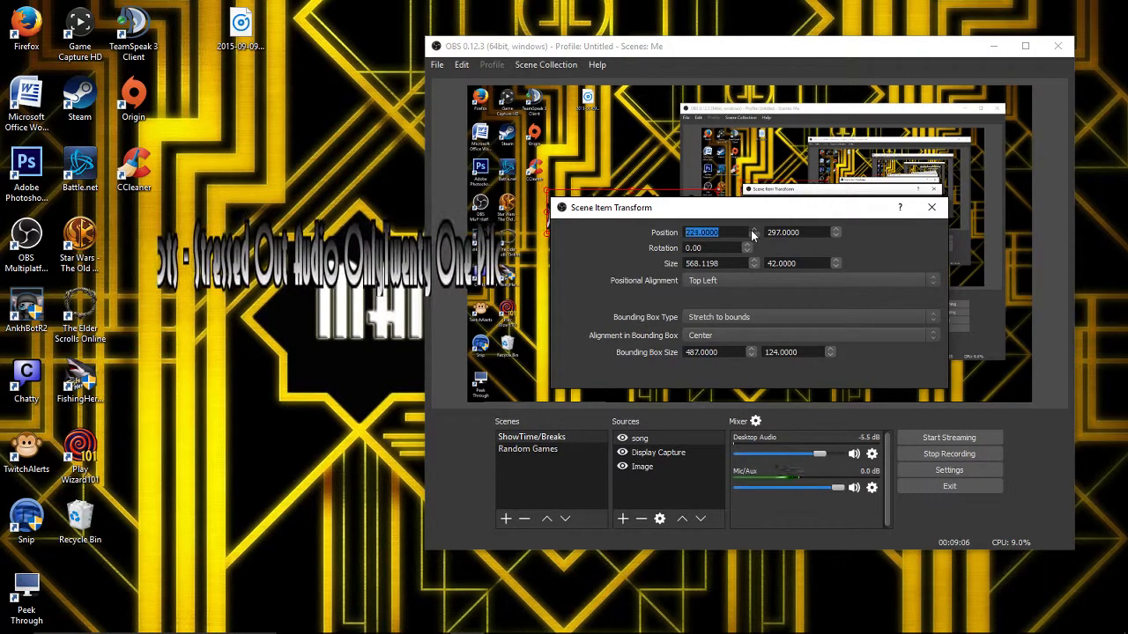
drag(738, 207, 740, 294)
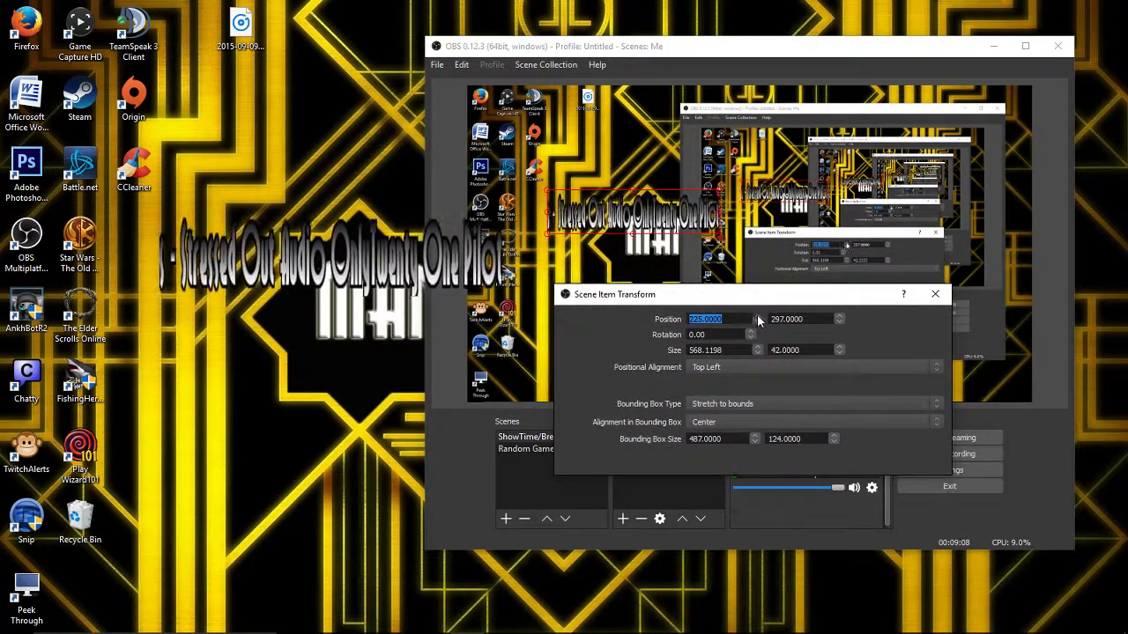
click(757, 317)
click(756, 316)
click(756, 316)
click(756, 316)
click(757, 316)
click(757, 316)
click(757, 317)
click(757, 316)
click(757, 316)
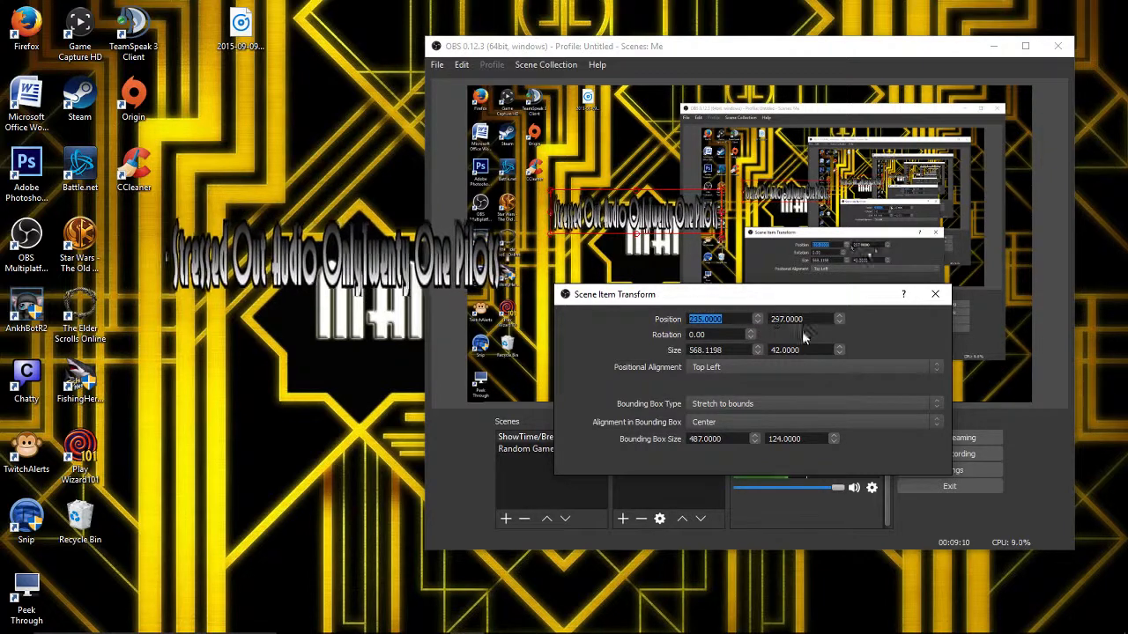
Step: Set the song source's vertical position to 273 in its transform settings
scroll(833, 319, down, 4)
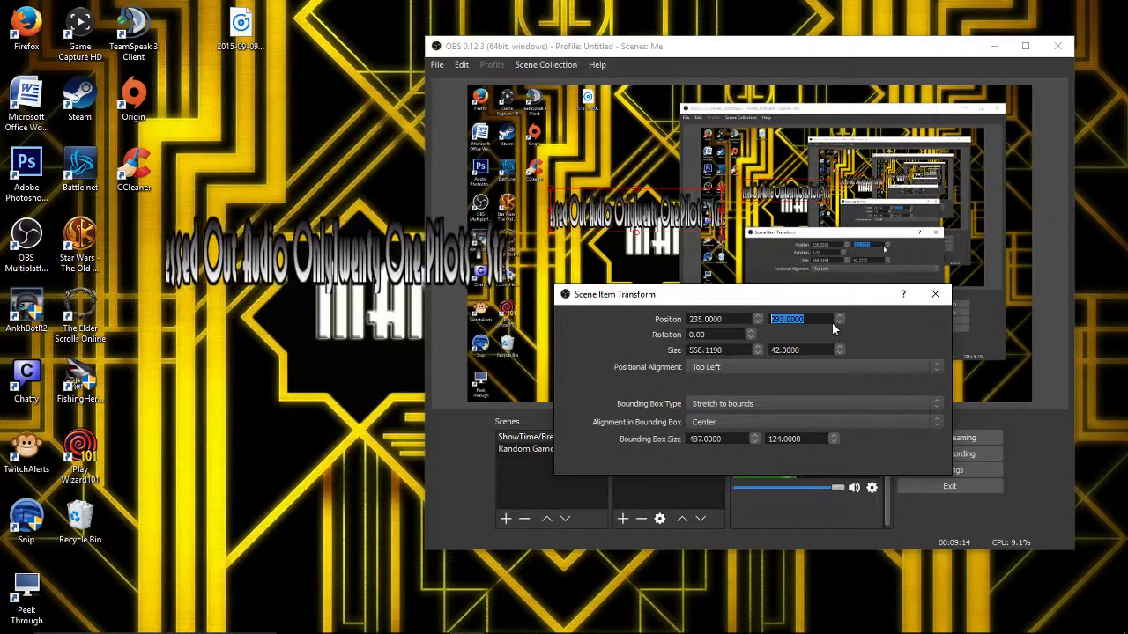
scroll(837, 321, down, 5)
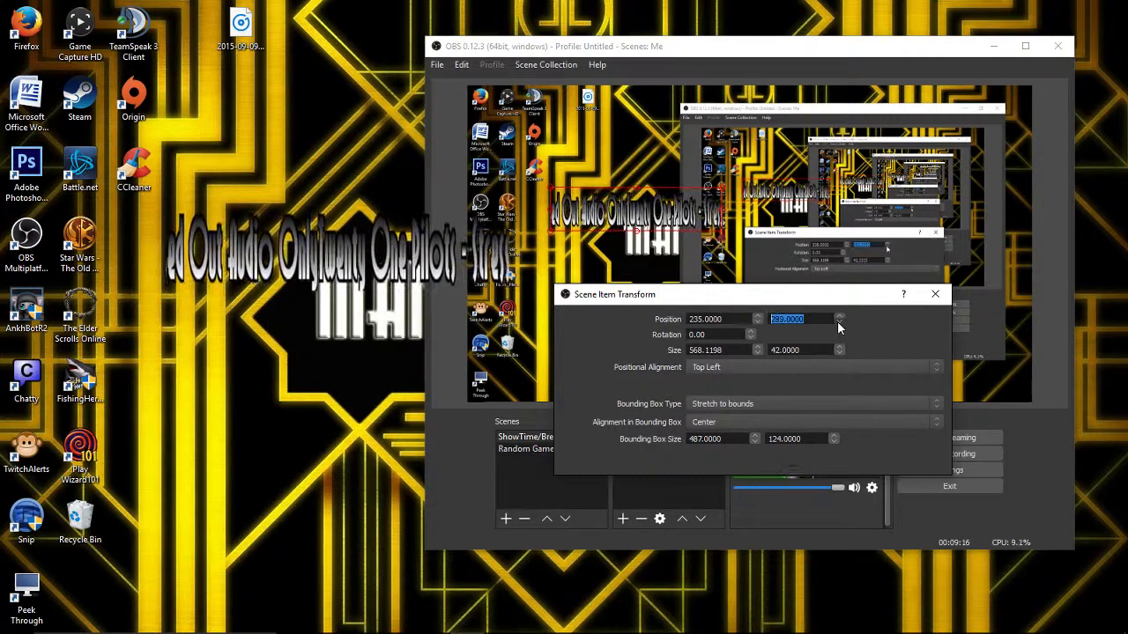
scroll(835, 321, down, 14)
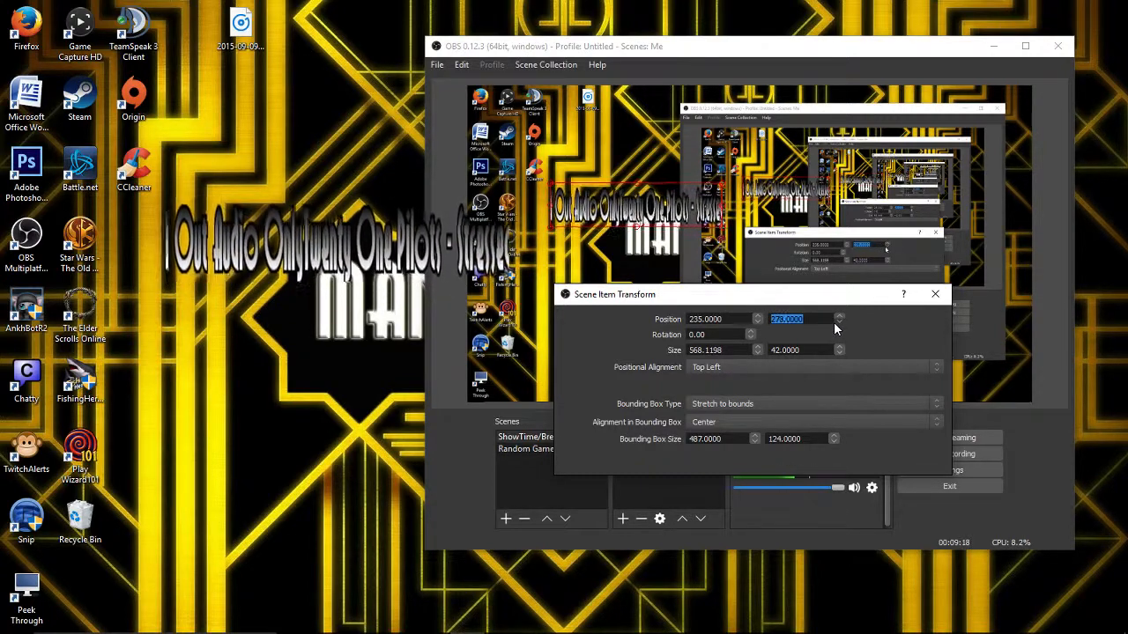
Step: Set the song source's rotation to 2.60 in its transform settings
scroll(751, 334, up, 3)
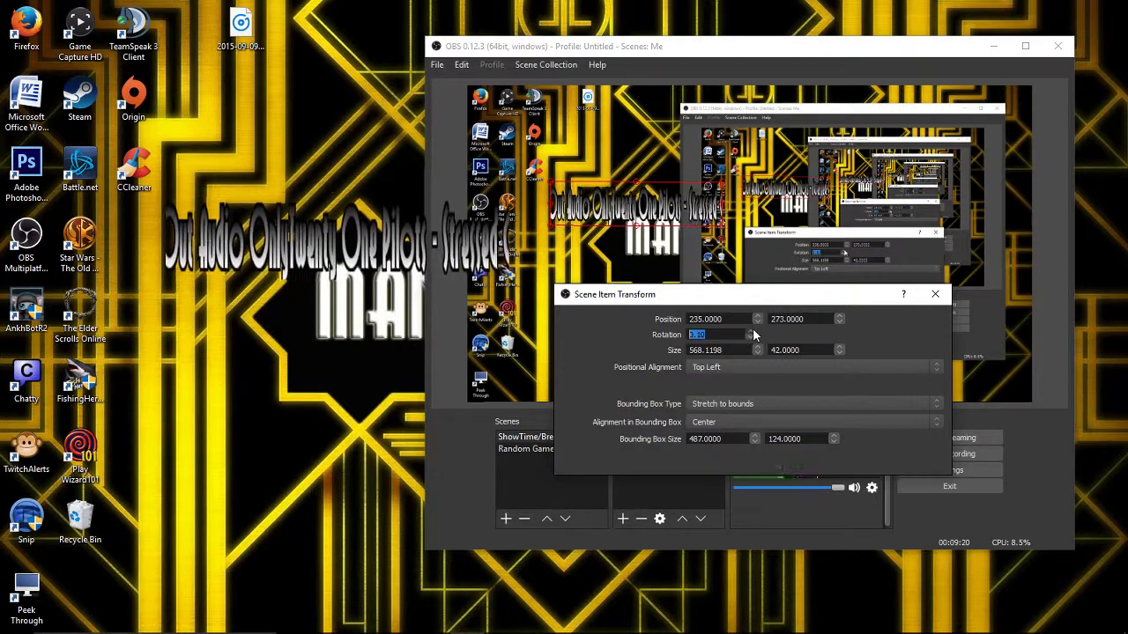
scroll(752, 334, up, 10)
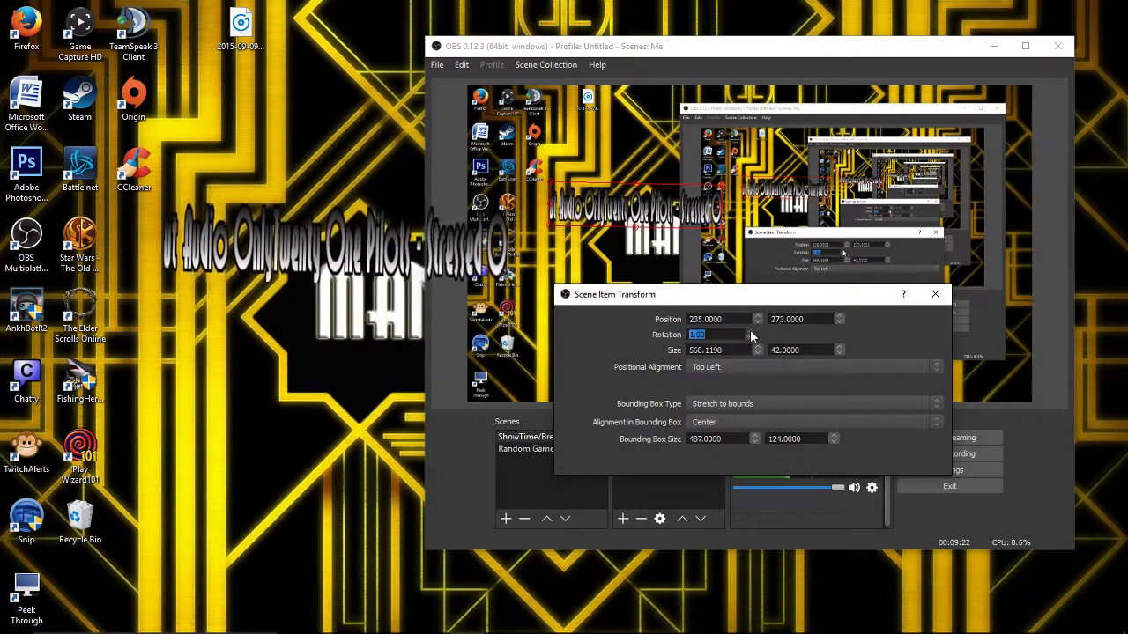
scroll(749, 335, up, 13)
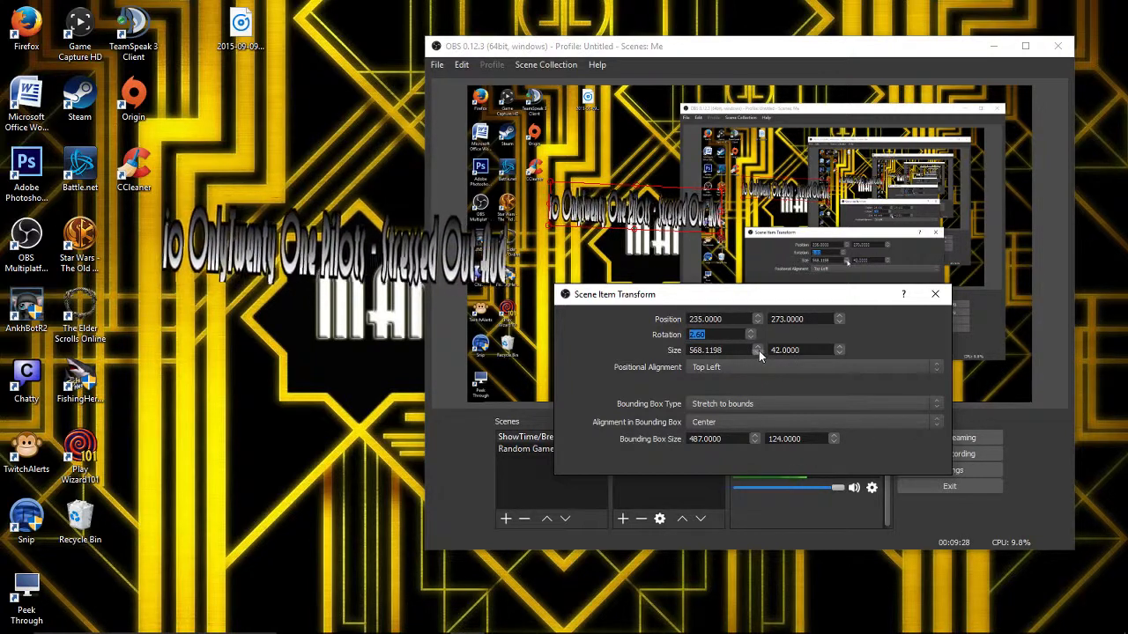
Step: Increase the width in the song source's transform size to 599.1198
scroll(756, 350, up, 10)
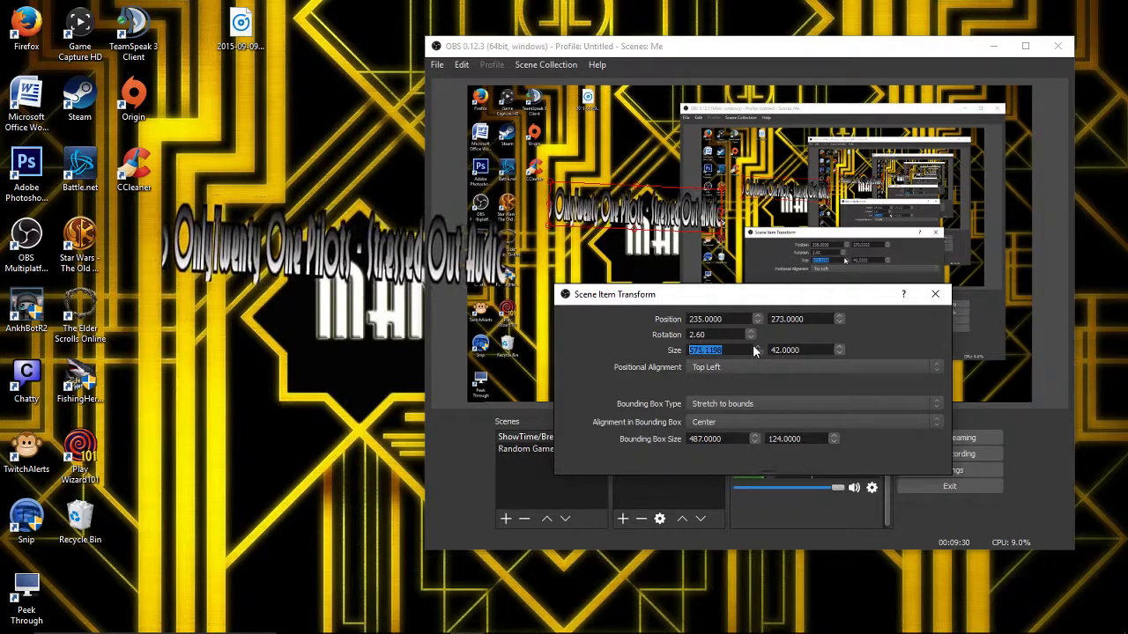
scroll(753, 350, up, 11)
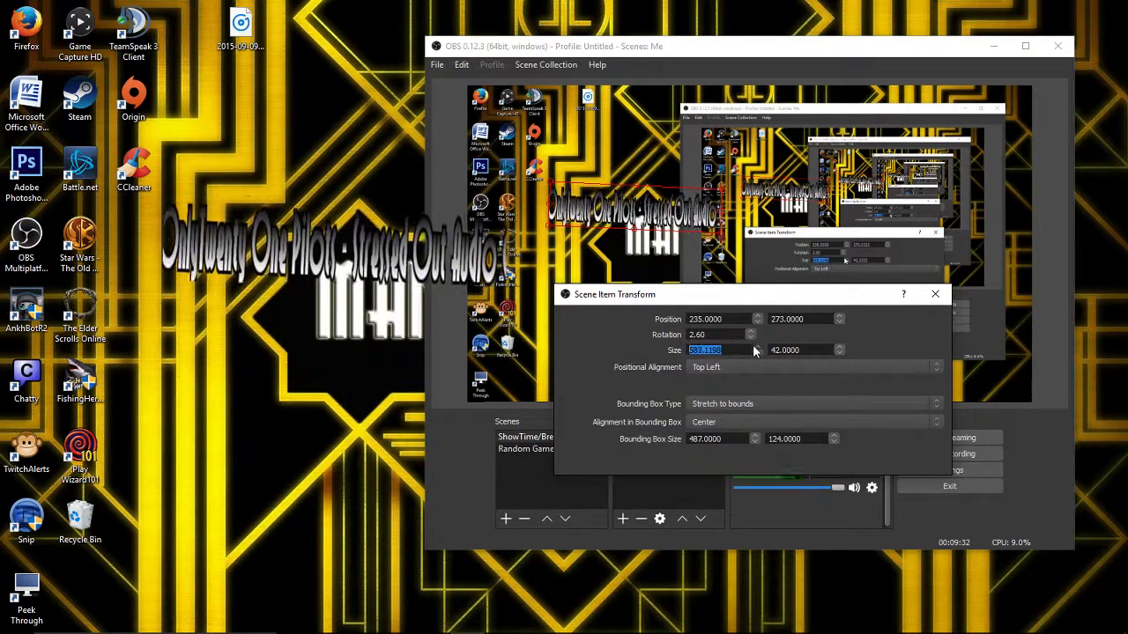
scroll(753, 351, up, 10)
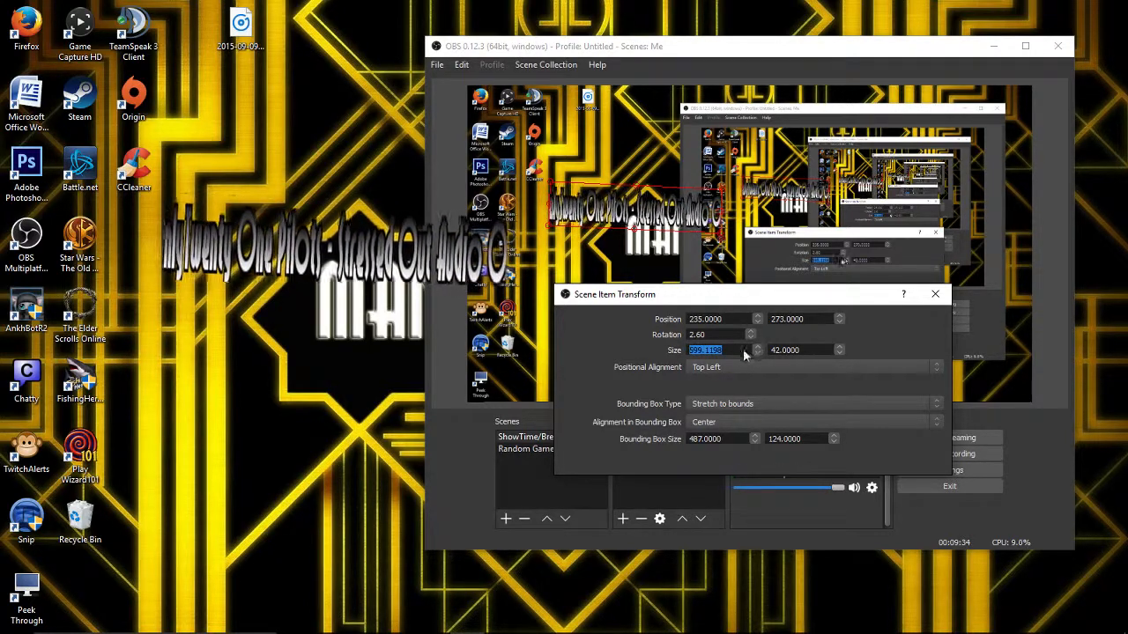
Step: Try widths of 600 and 2324 in the song source's transform size, and set the width to 2
drag(736, 350, 670, 351)
text(600)
text(2324)
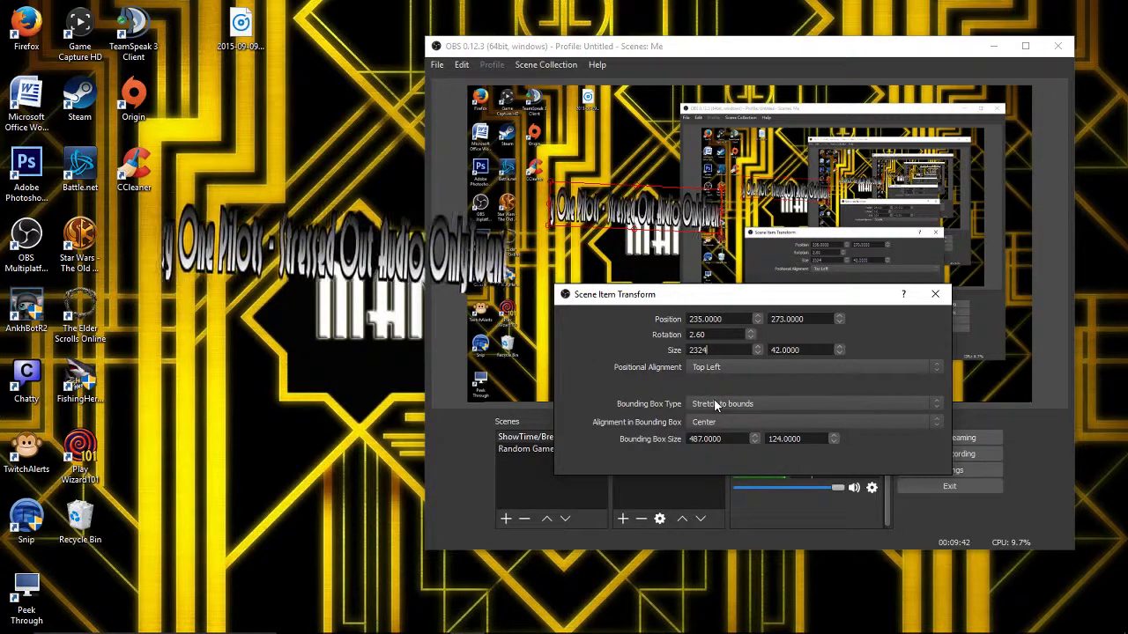
key(BackSpace)
key(BackSpace)
key(BackSpace)
key(BackSpace)
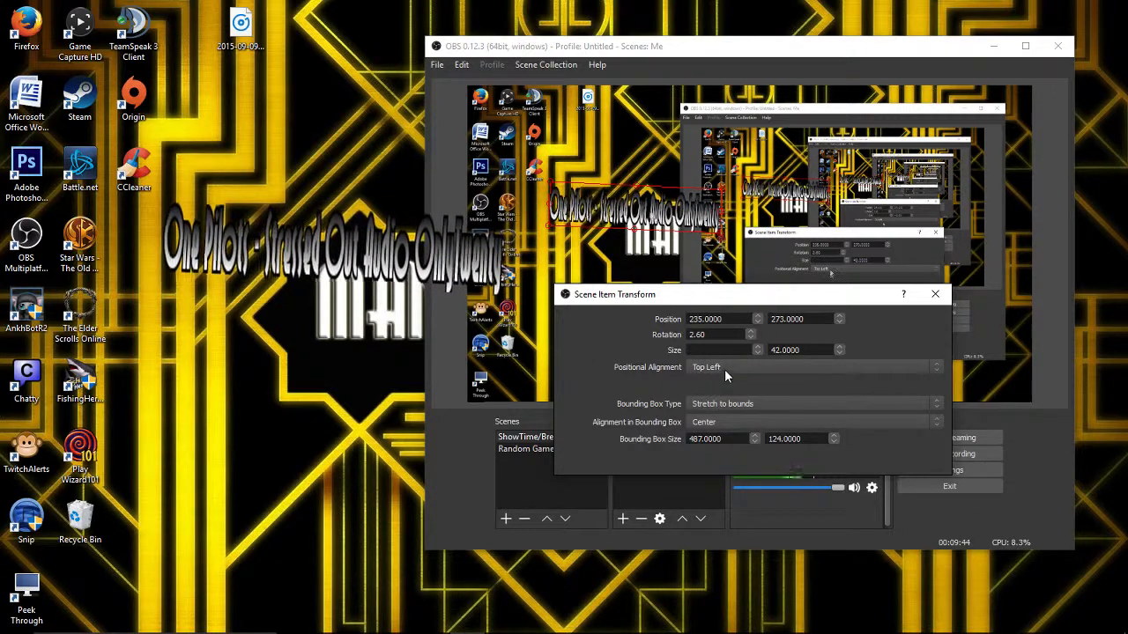
text(2)
Step: Try the Top Right and Top Center positional alignments for the song source, and return it to Top Left
click(724, 369)
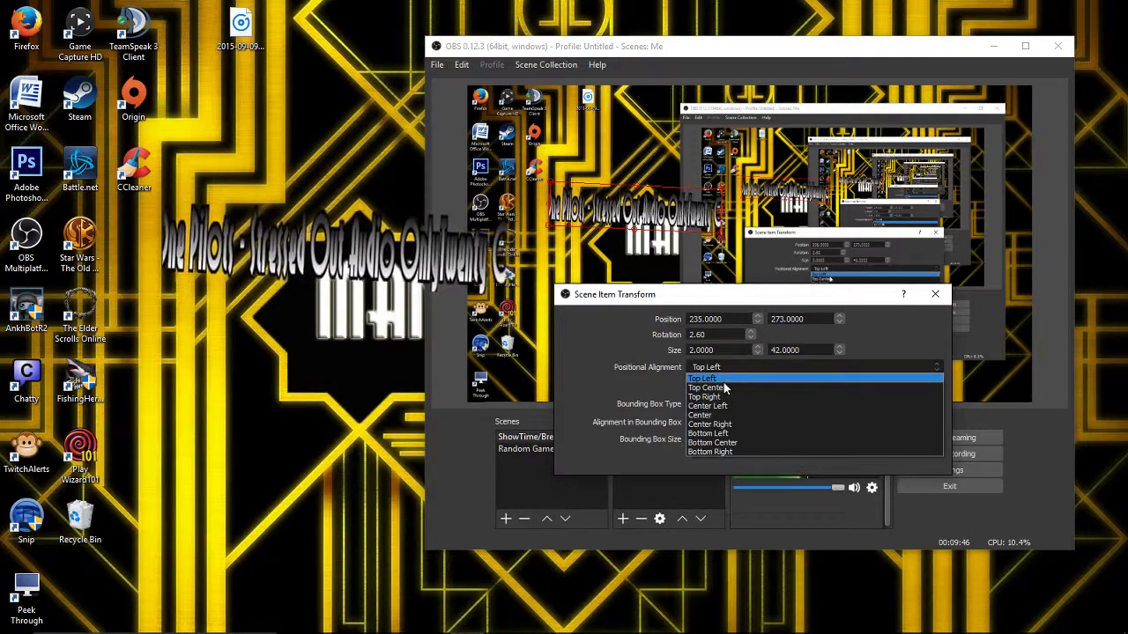
click(723, 382)
click(722, 368)
click(714, 385)
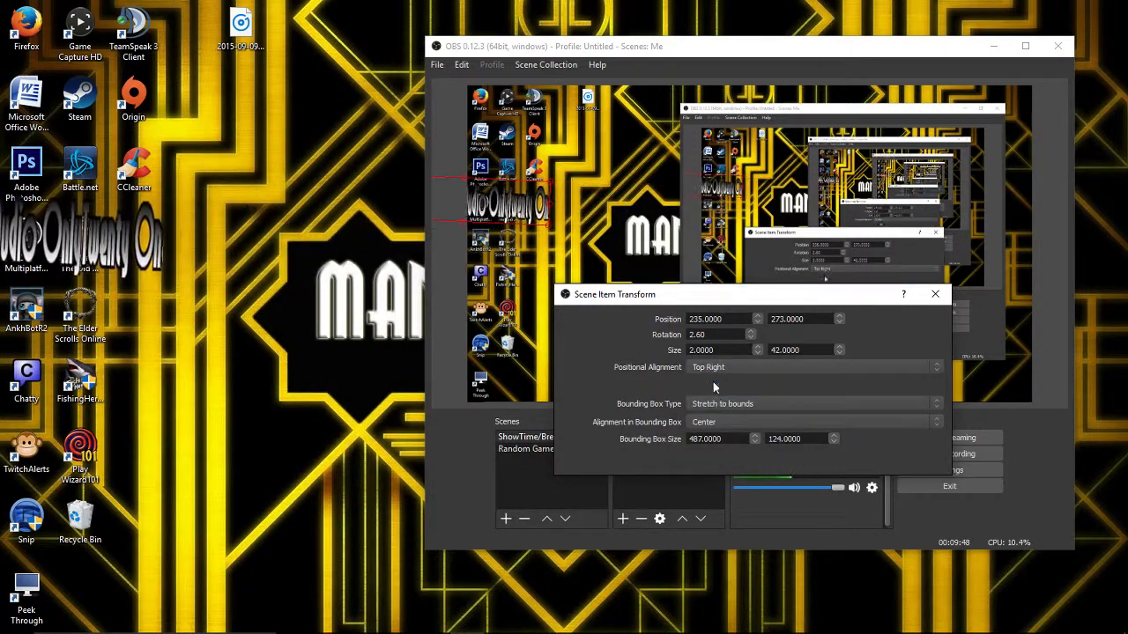
click(702, 367)
click(705, 383)
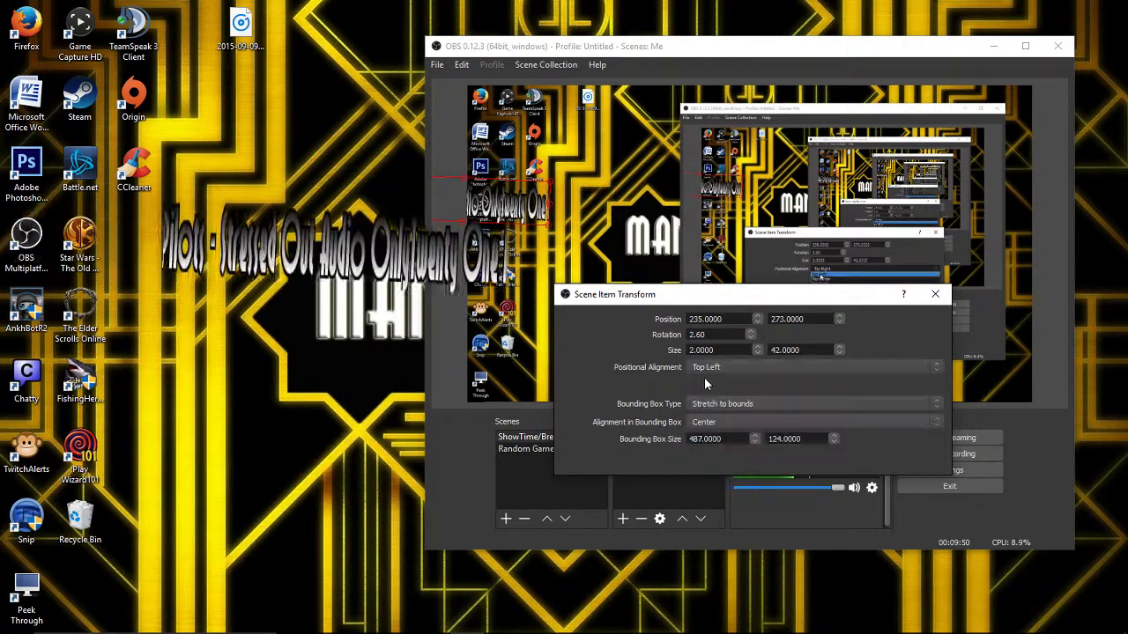
click(706, 368)
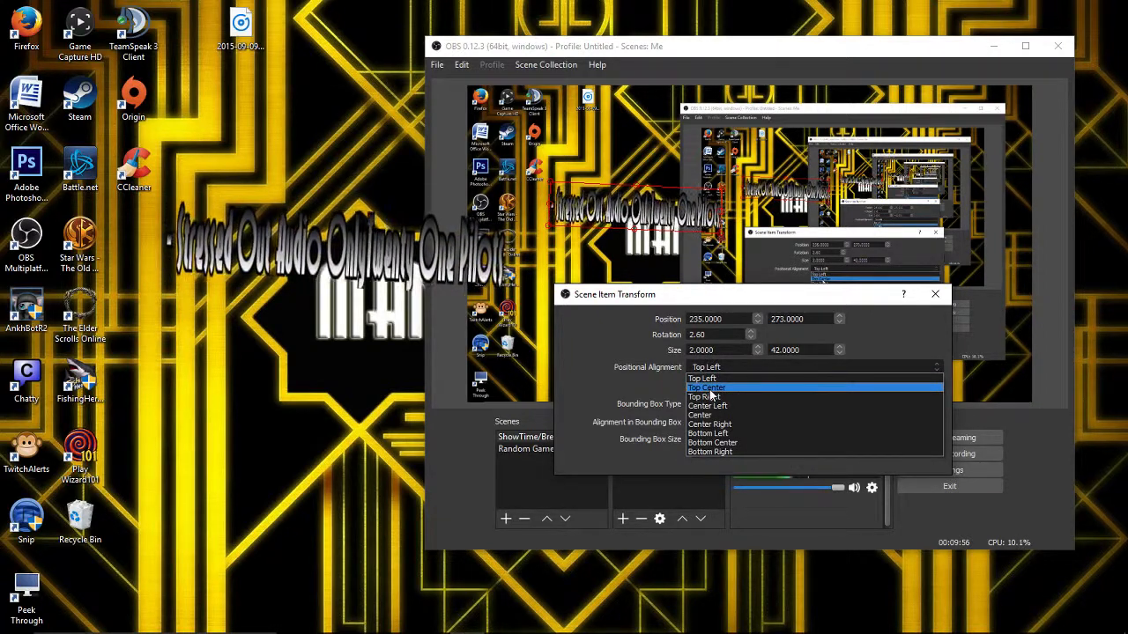
click(709, 390)
click(709, 367)
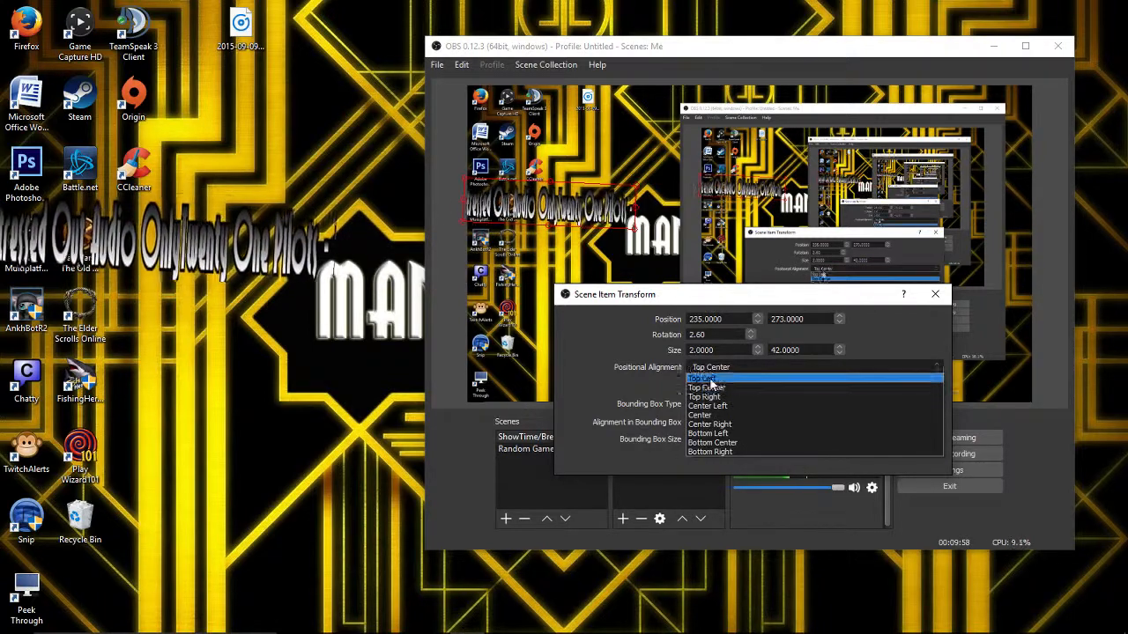
click(708, 378)
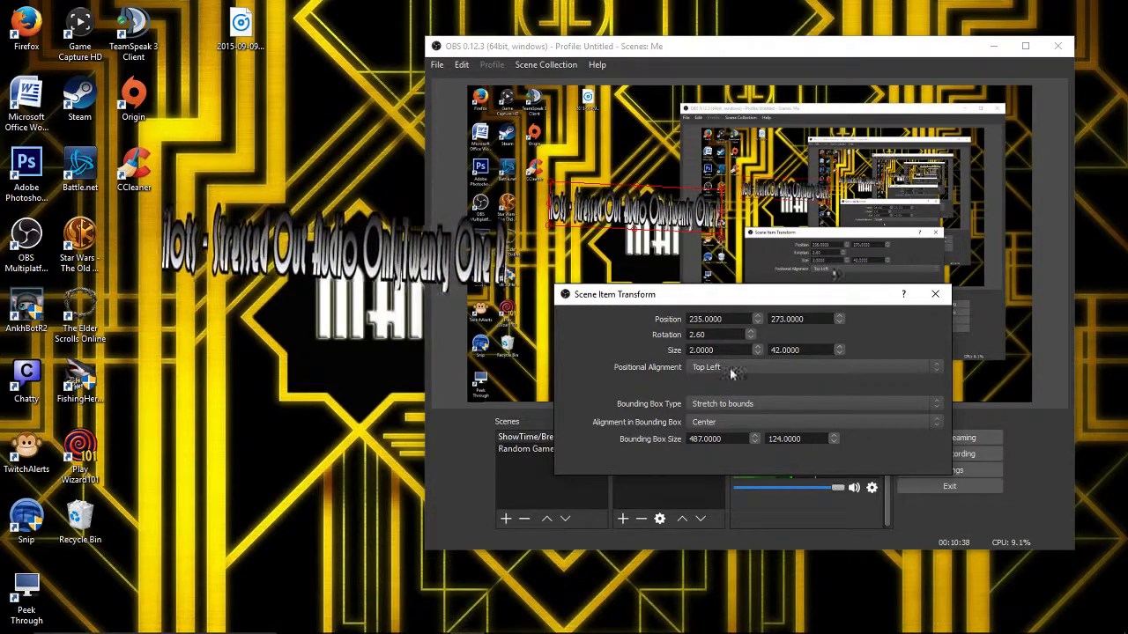
Step: Try Scale to outer bounds, Scale to inner bounds and No bounds as the bounding box type, and return it to Stretch to bounds
click(738, 404)
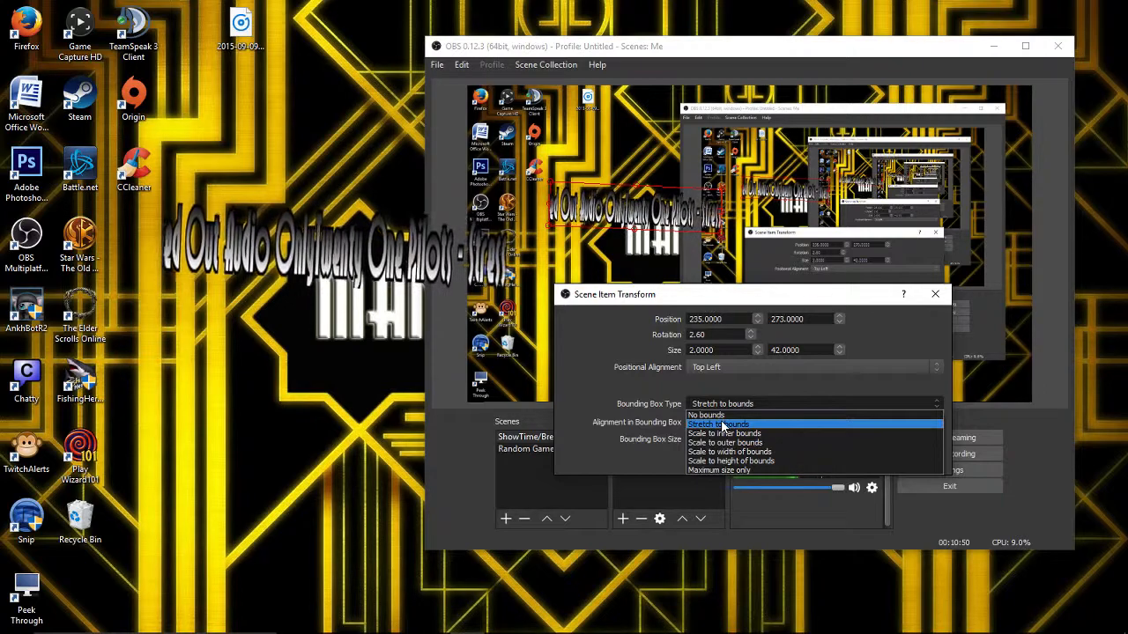
click(721, 425)
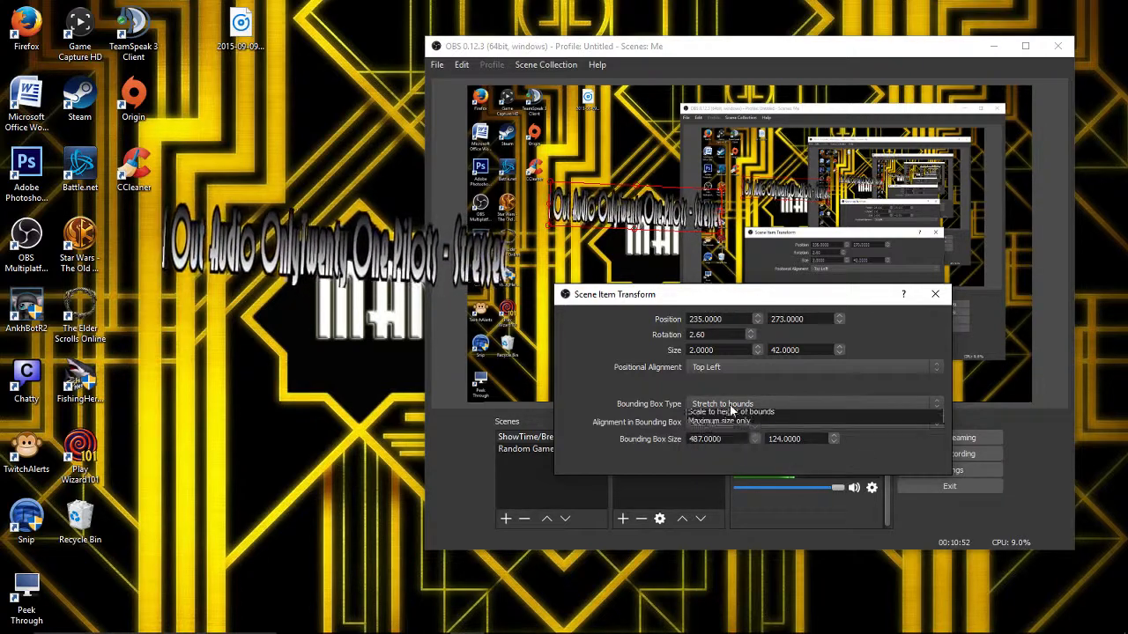
click(724, 404)
click(724, 443)
click(723, 405)
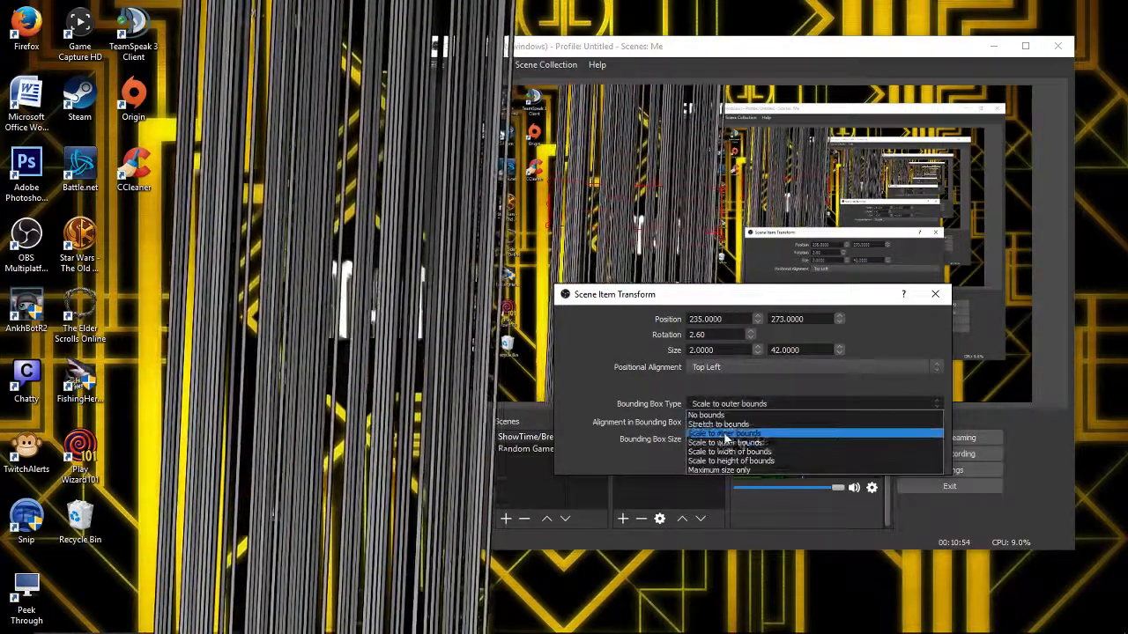
click(724, 431)
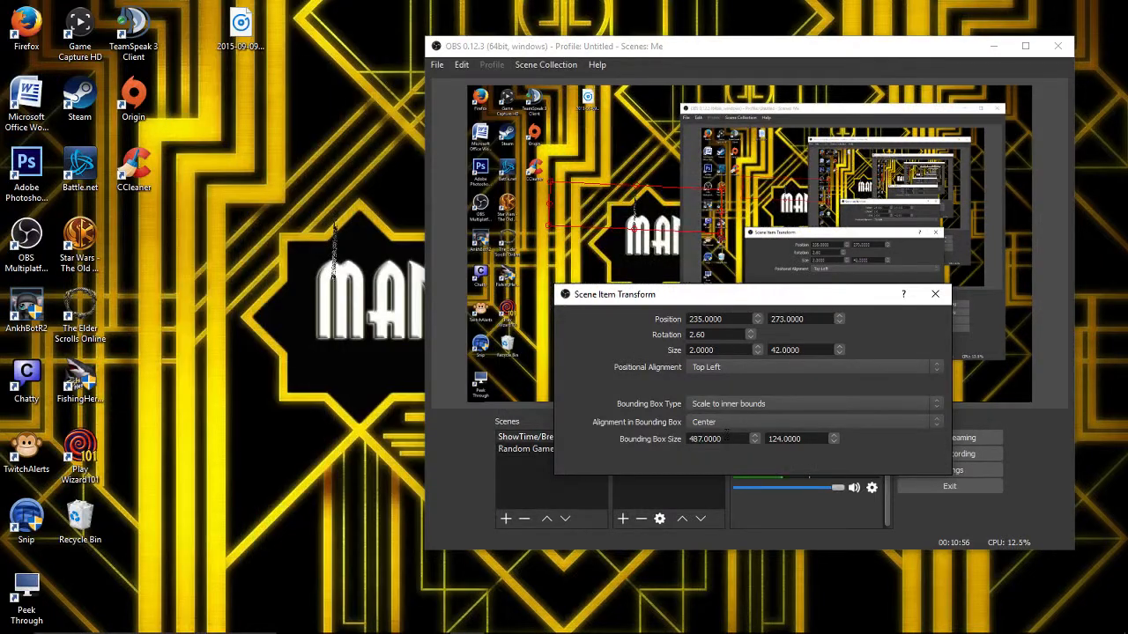
click(734, 404)
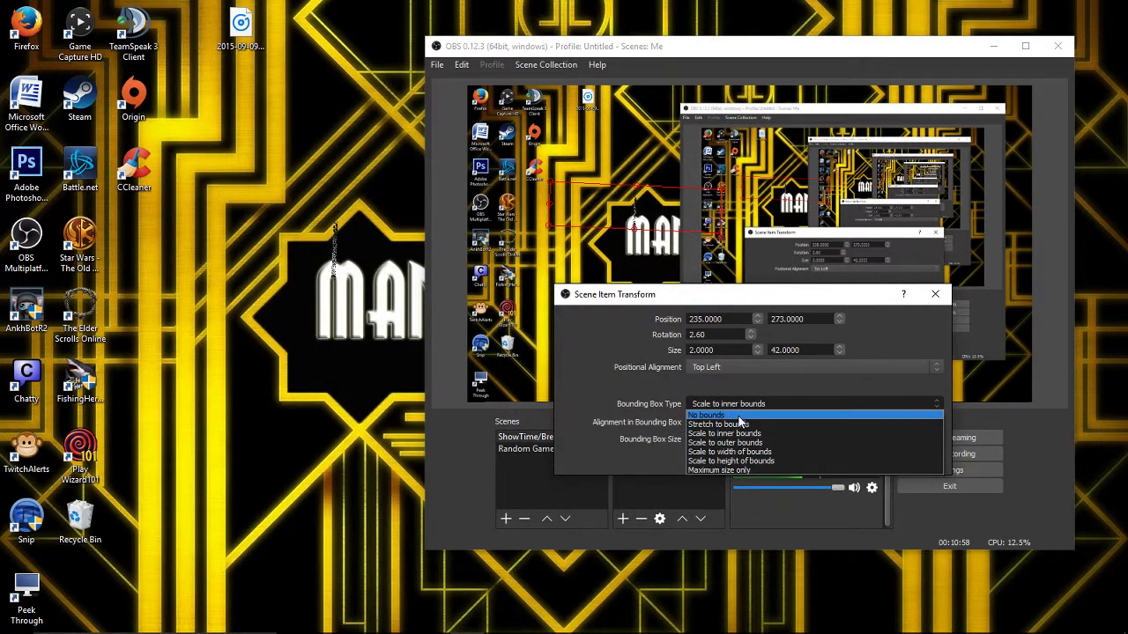
click(738, 415)
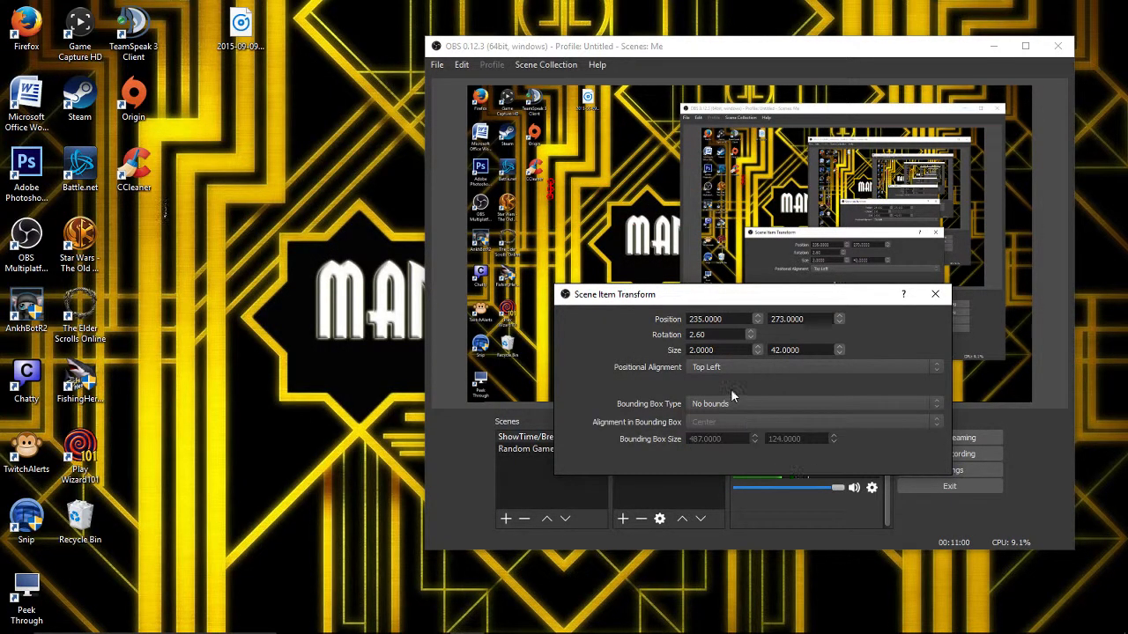
click(731, 403)
click(726, 424)
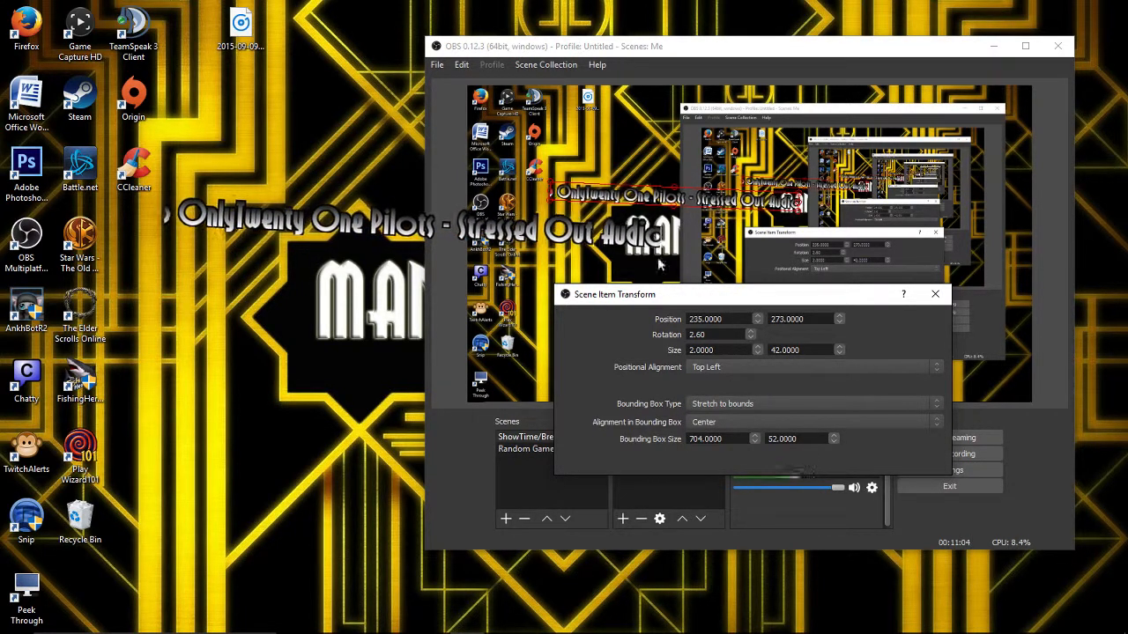
Step: Try the Top Center alignment in the song source's bounding box, and switch it to Center Left
click(702, 423)
click(705, 442)
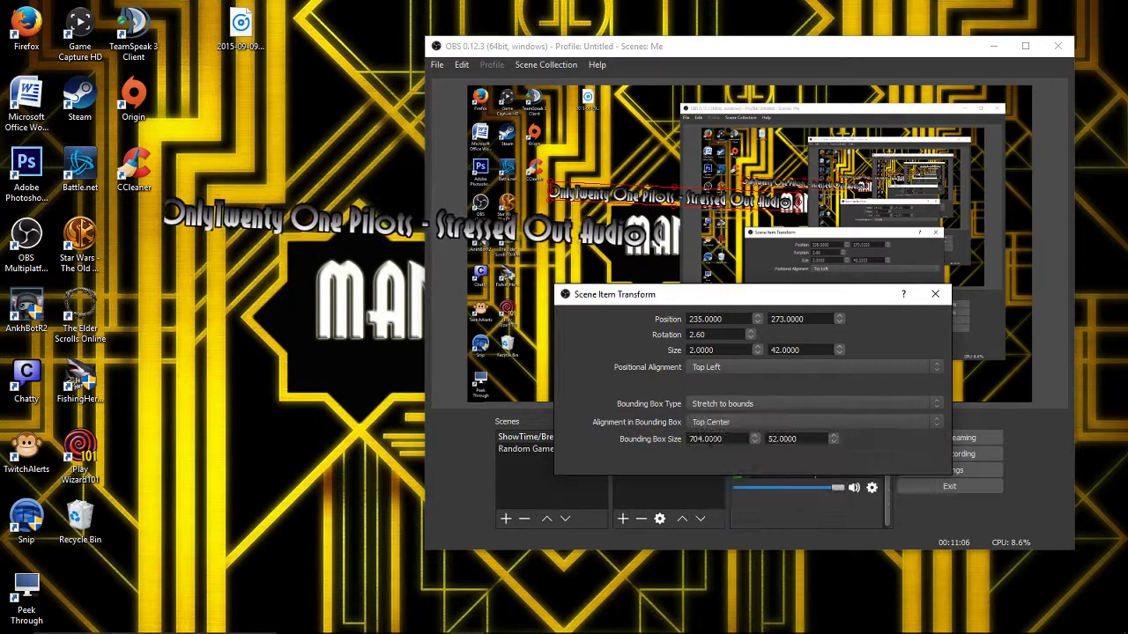
click(709, 422)
click(712, 465)
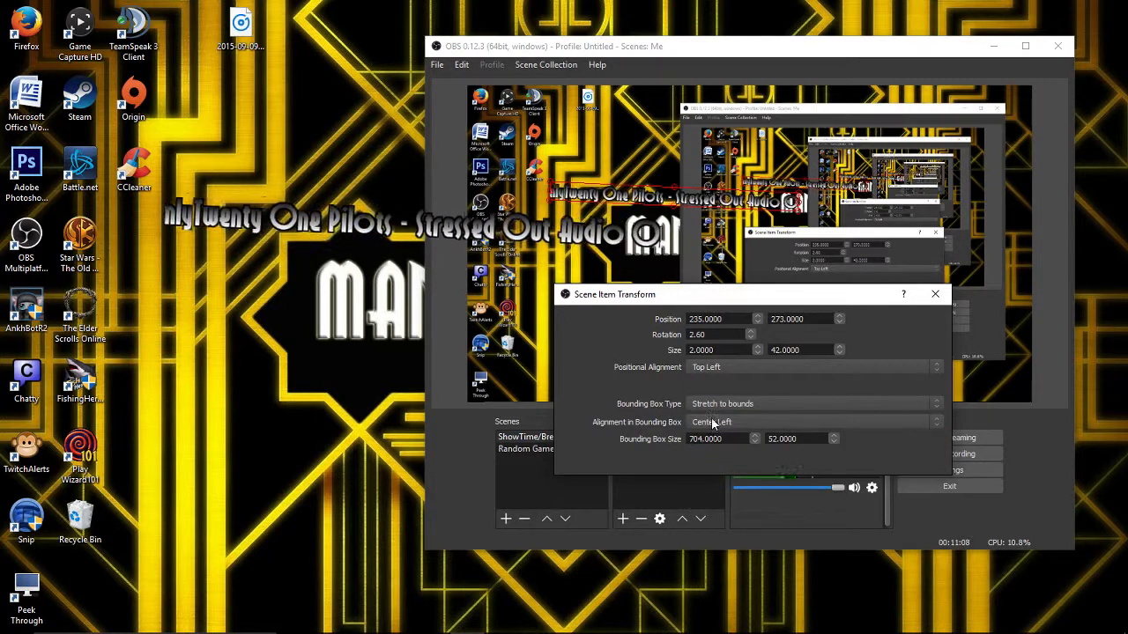
click(711, 419)
click(718, 458)
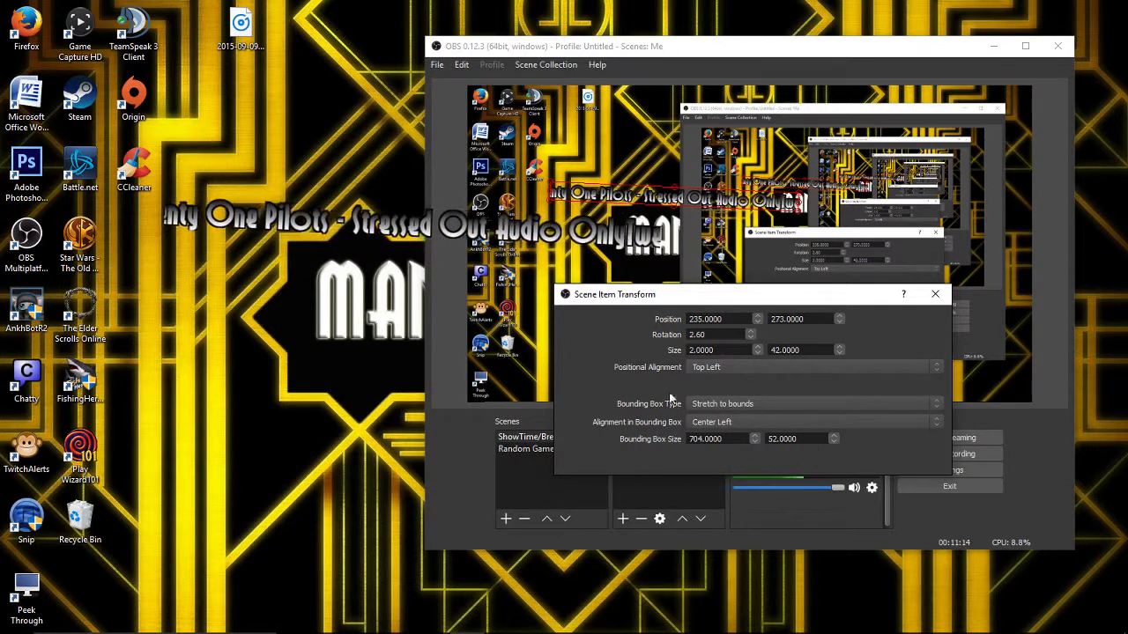
click(696, 423)
click(622, 424)
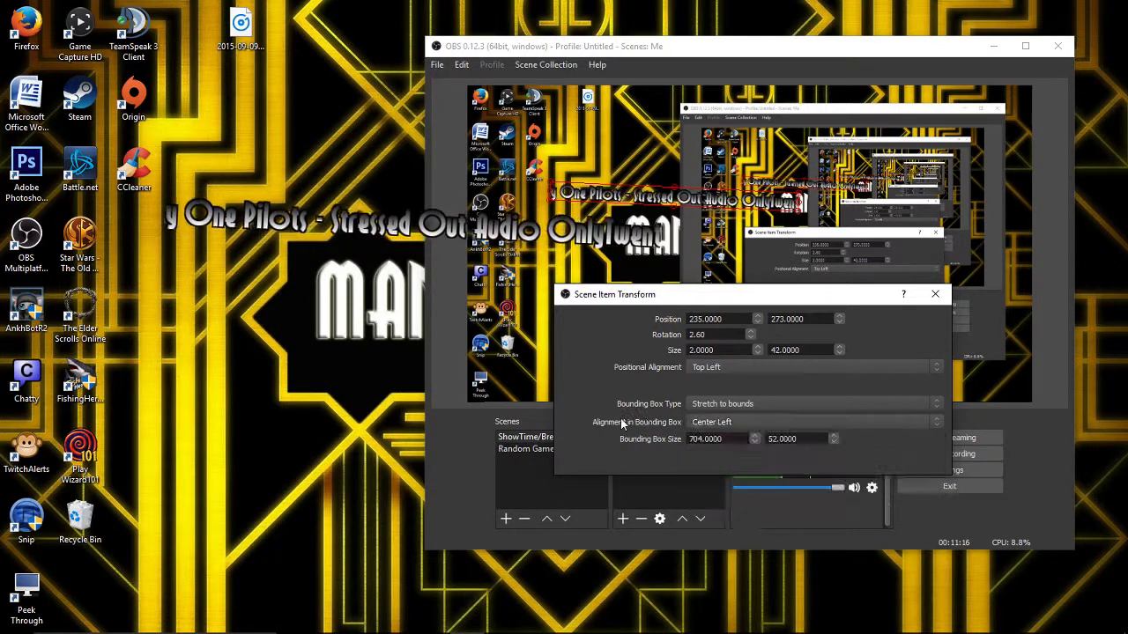
Step: Try the Top Right and Top Center alignments in the bounding box, and set the alignment to Center Right
click(706, 424)
click(710, 453)
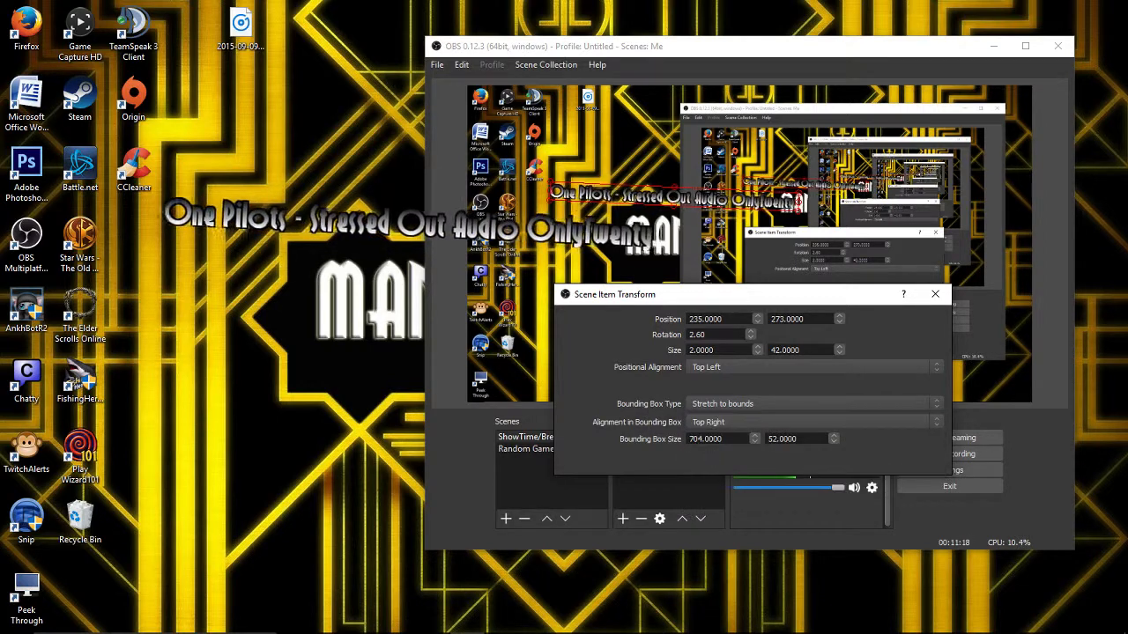
click(714, 423)
click(717, 441)
click(714, 425)
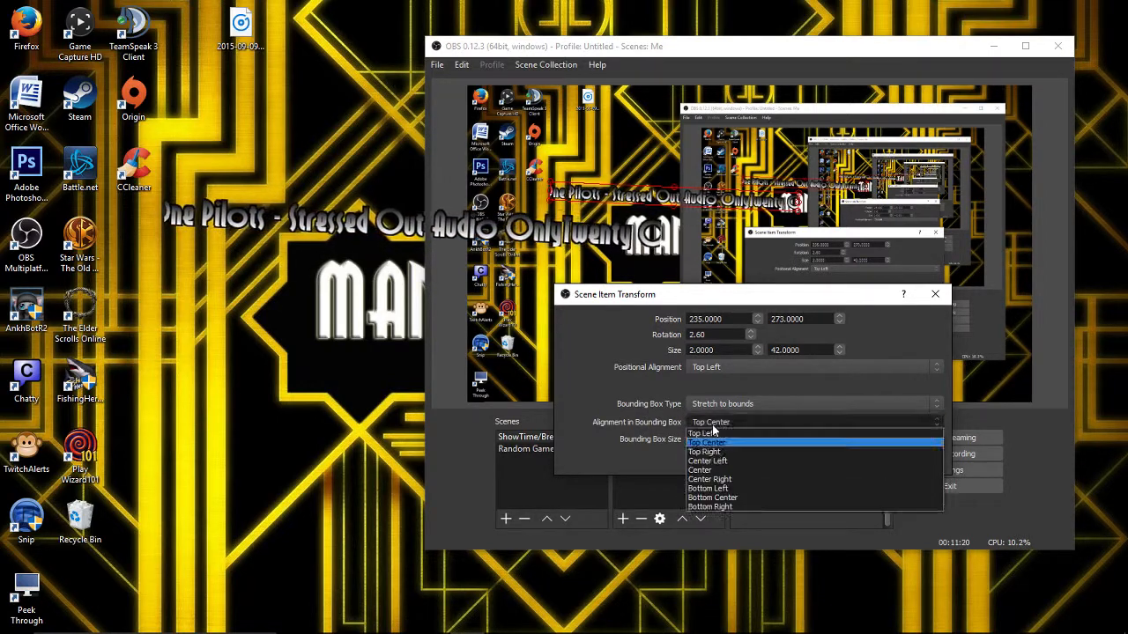
click(710, 479)
Step: Try Scale to inner bounds with the Center Right alignment, and restore the bounding box type to Stretch to bounds
click(701, 404)
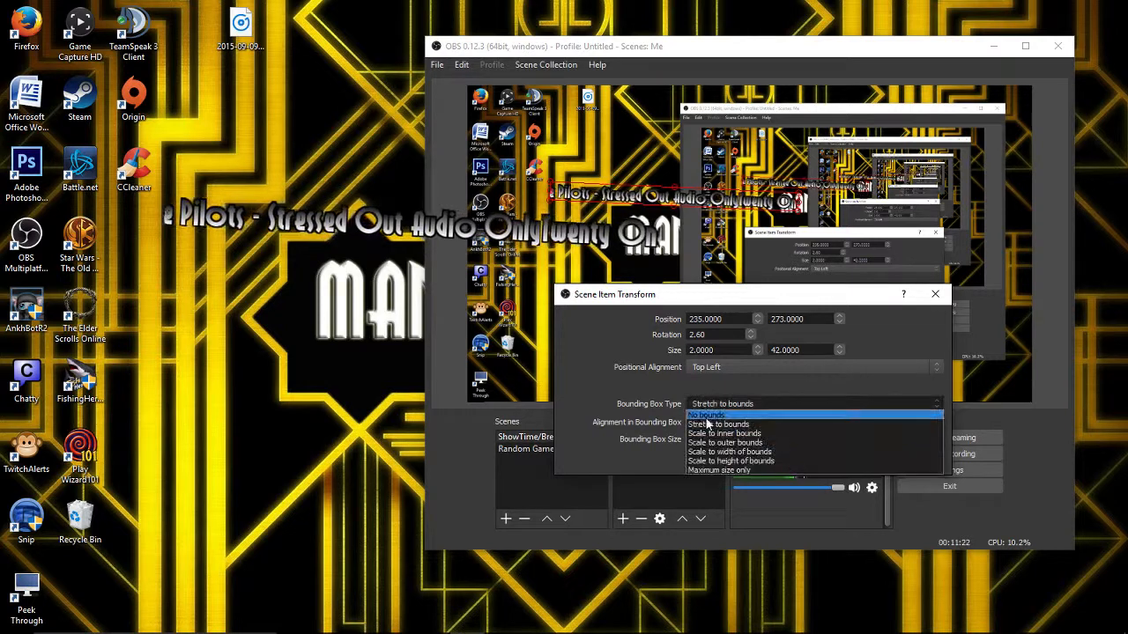
click(710, 434)
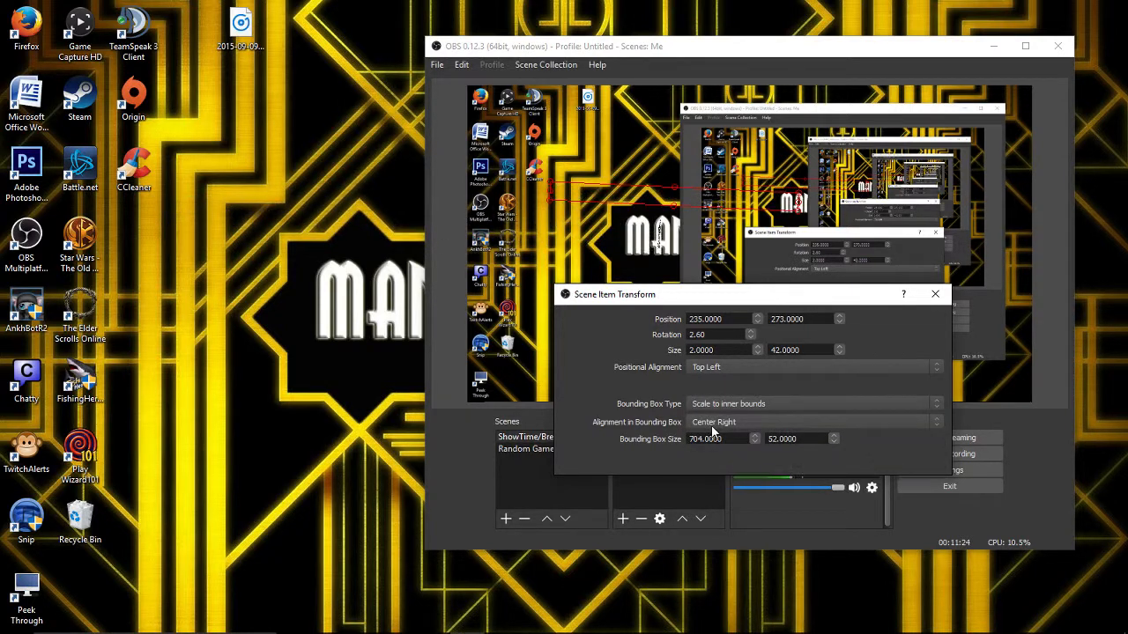
click(723, 403)
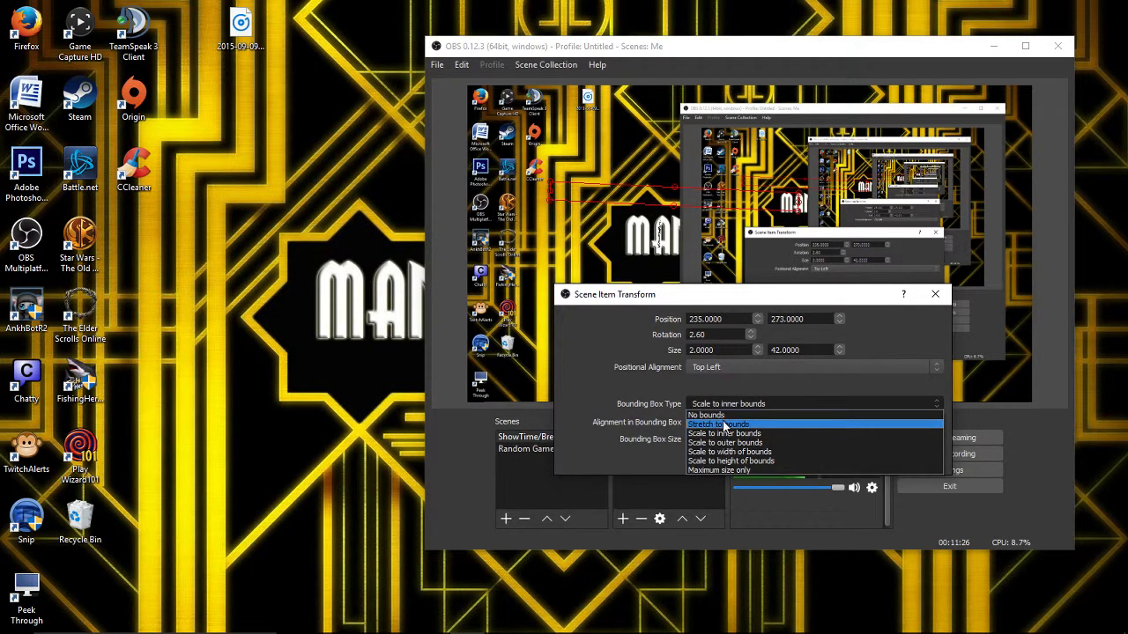
click(723, 424)
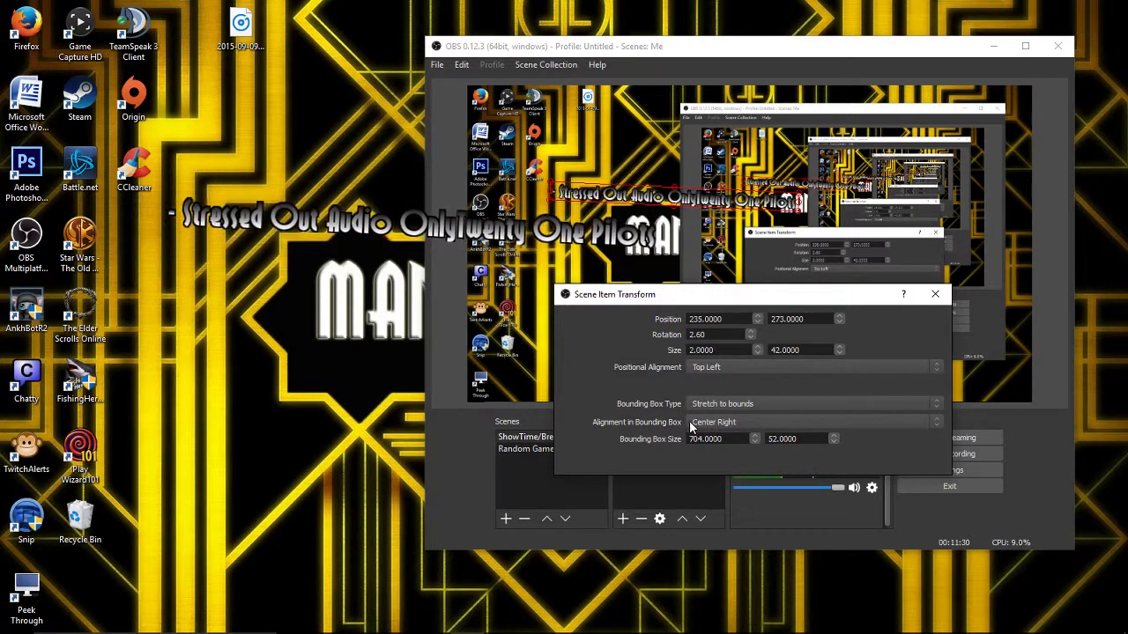
Step: Set the song source's bounding box width to 708, and narrow the source in the preview to about 413 wide
click(754, 435)
click(754, 435)
click(754, 436)
click(754, 436)
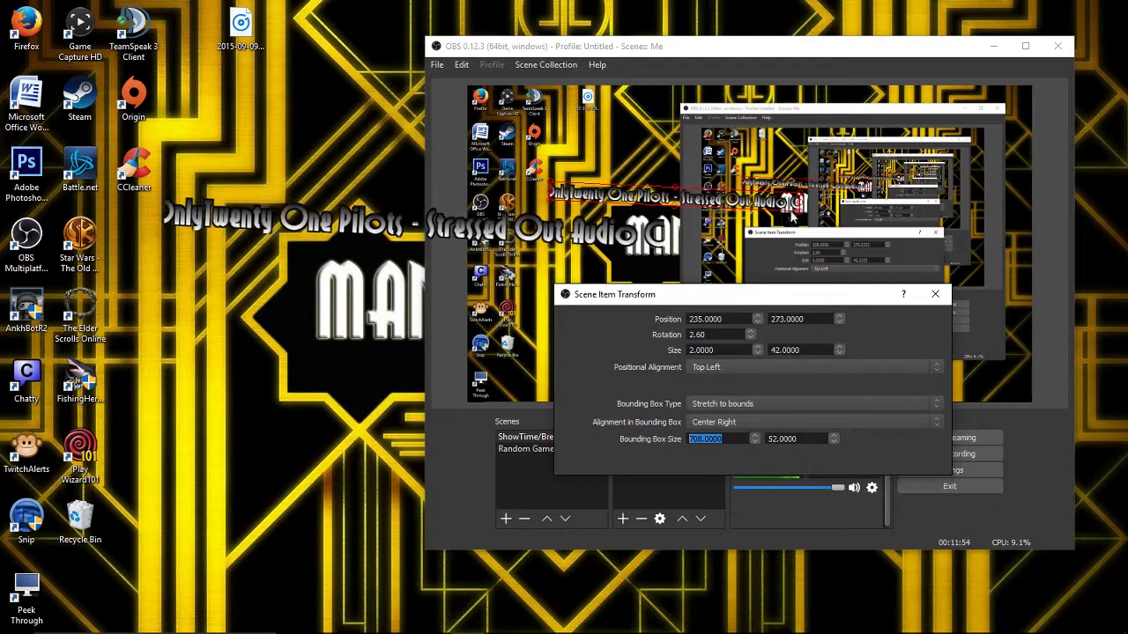
drag(803, 203, 697, 201)
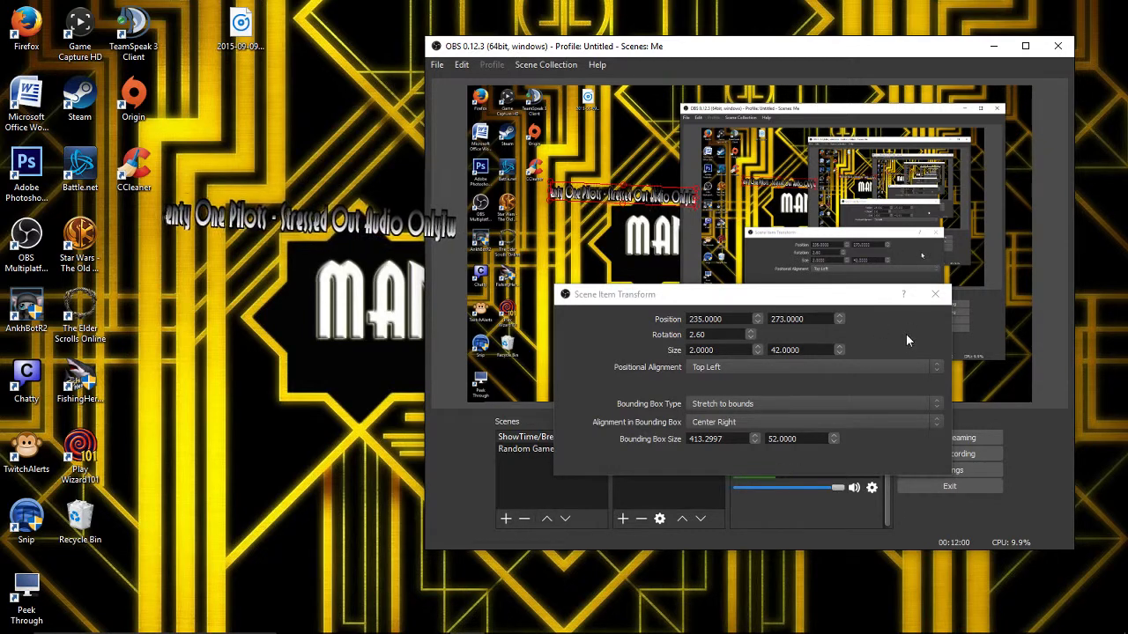
click(934, 297)
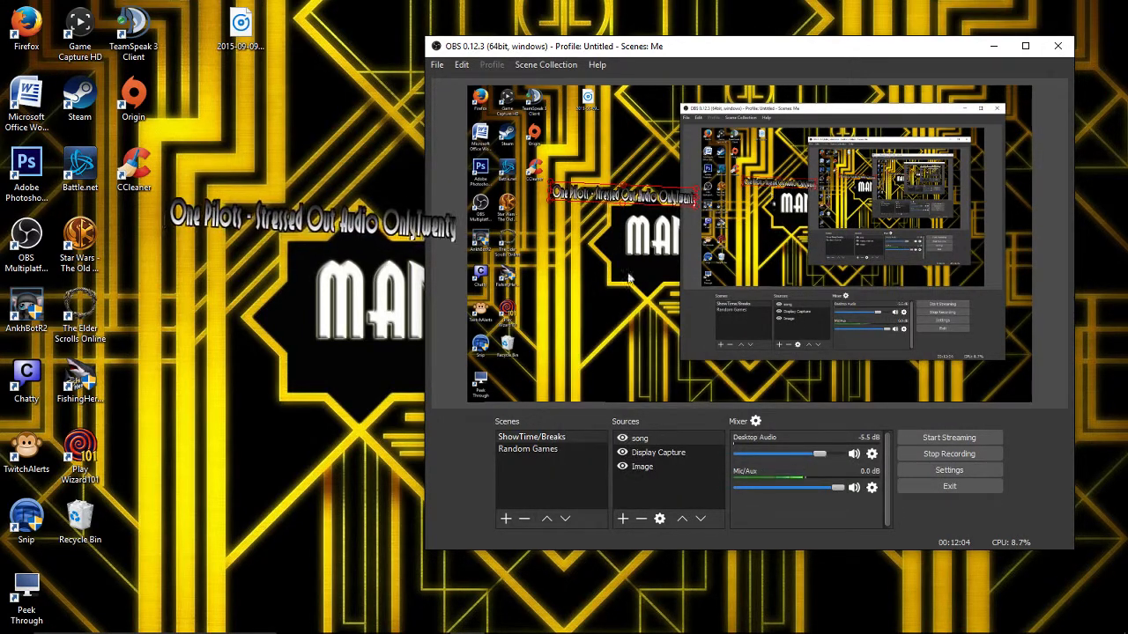
Step: Reset the transform of the song source to its defaults
right_click(701, 436)
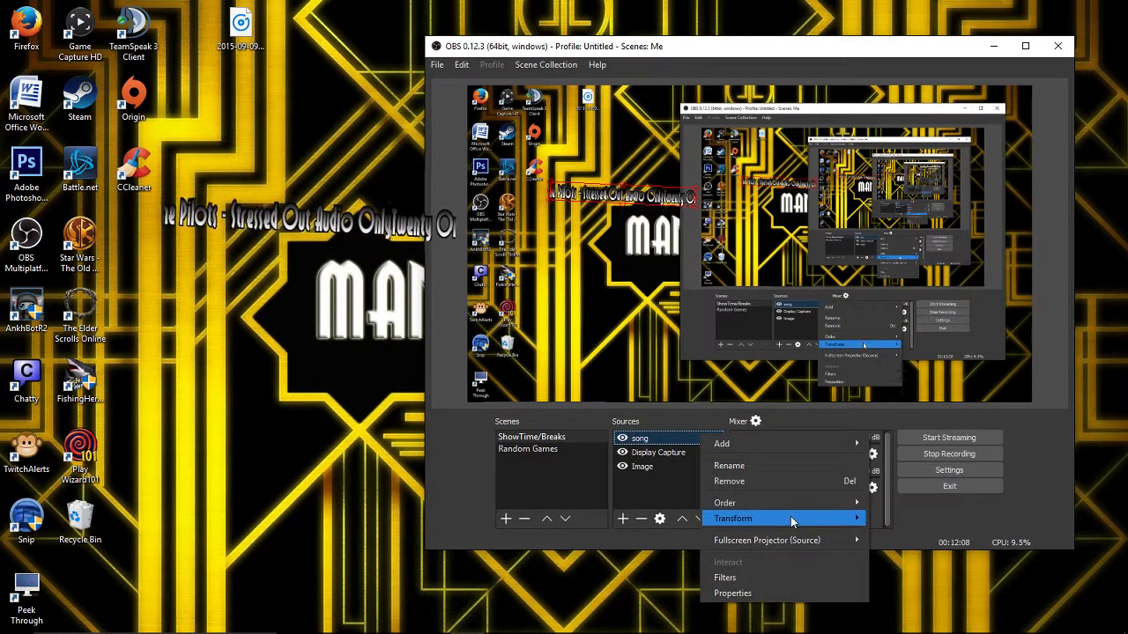
mouse_move(791, 516)
click(902, 482)
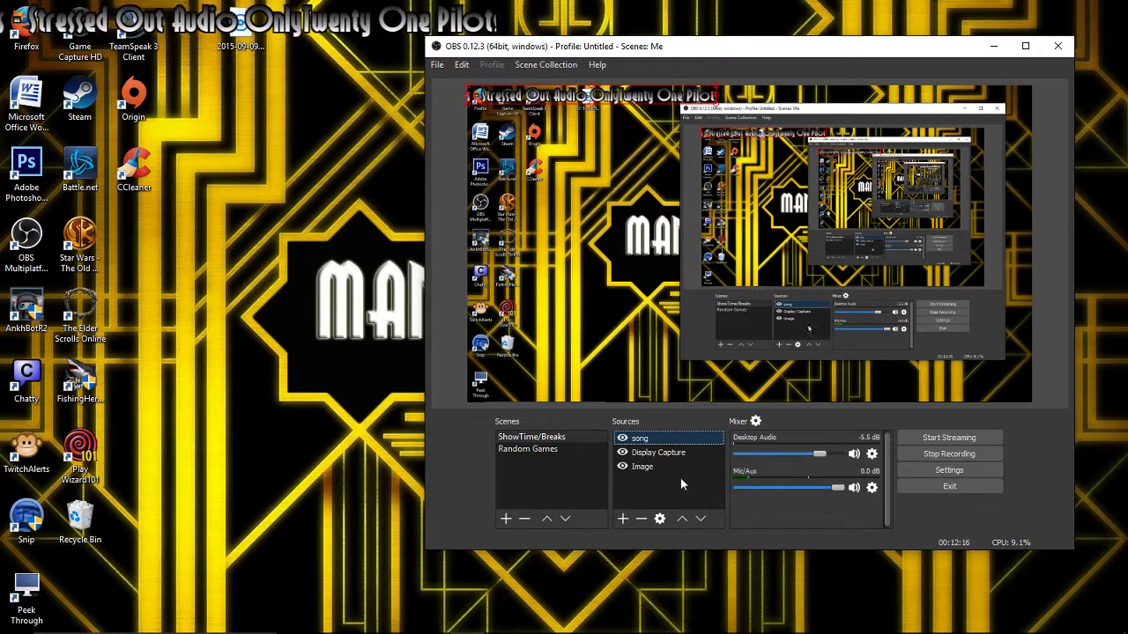
right_click(661, 448)
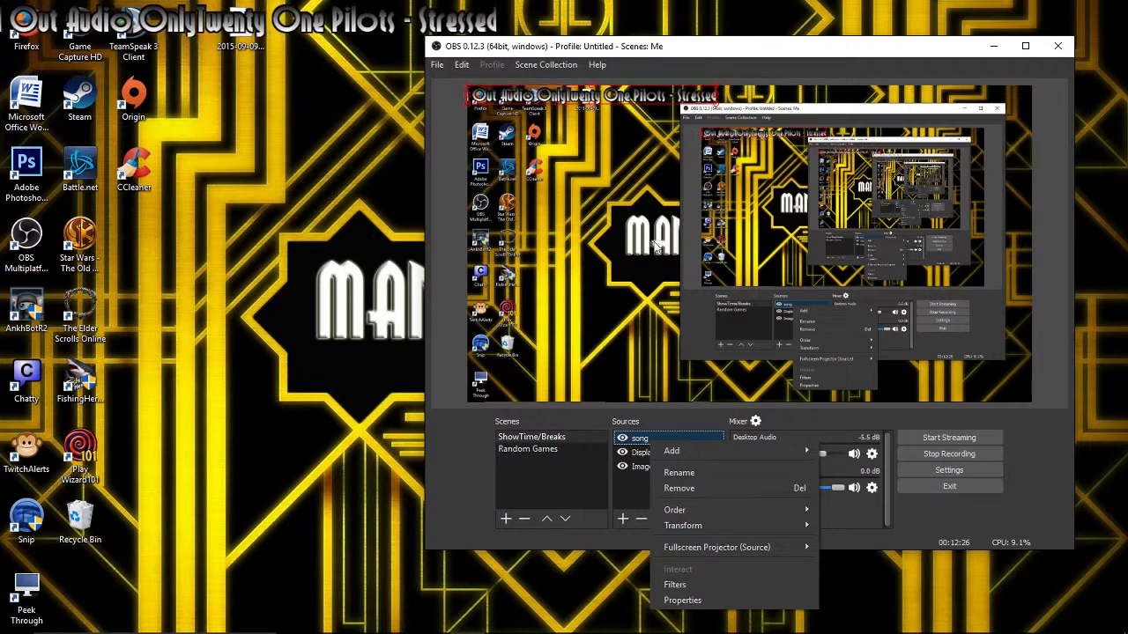
click(848, 548)
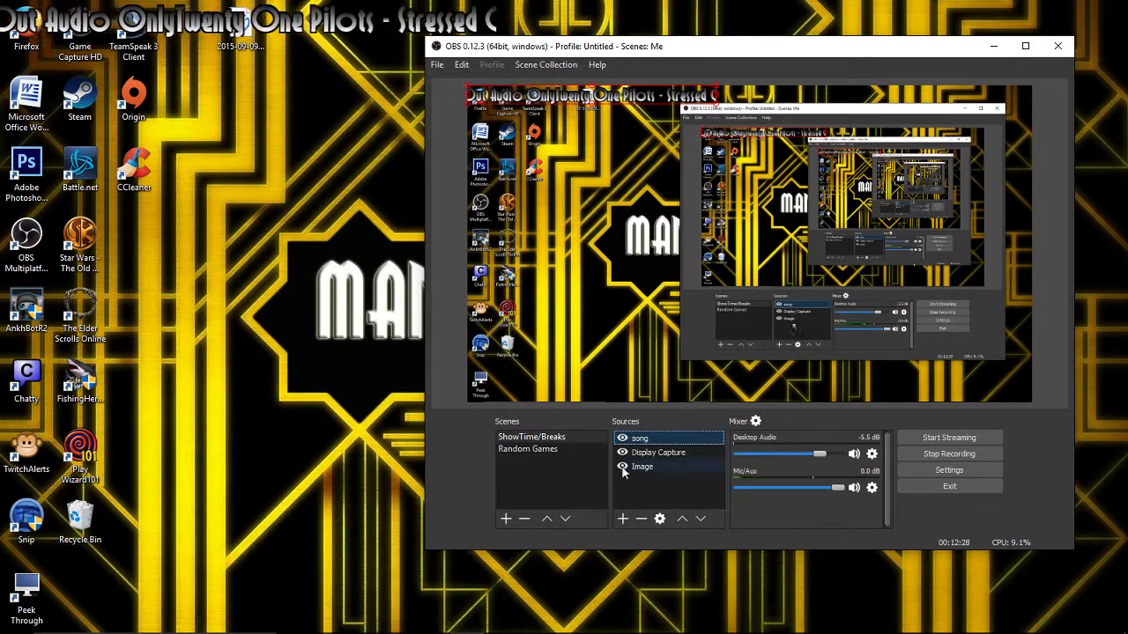
right_click(624, 439)
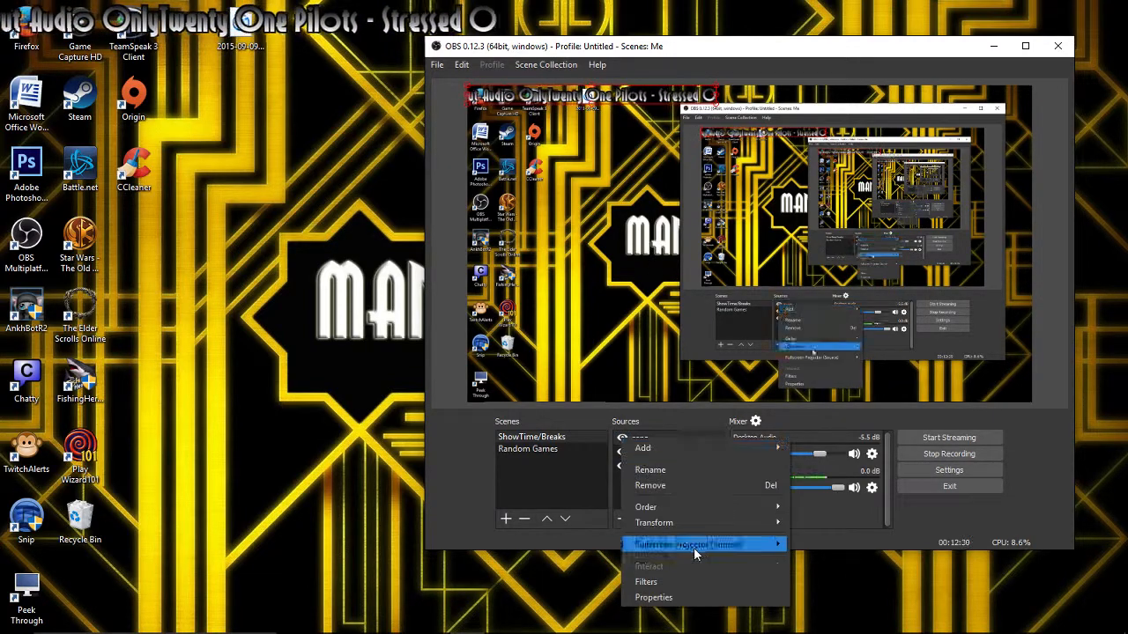
click(696, 598)
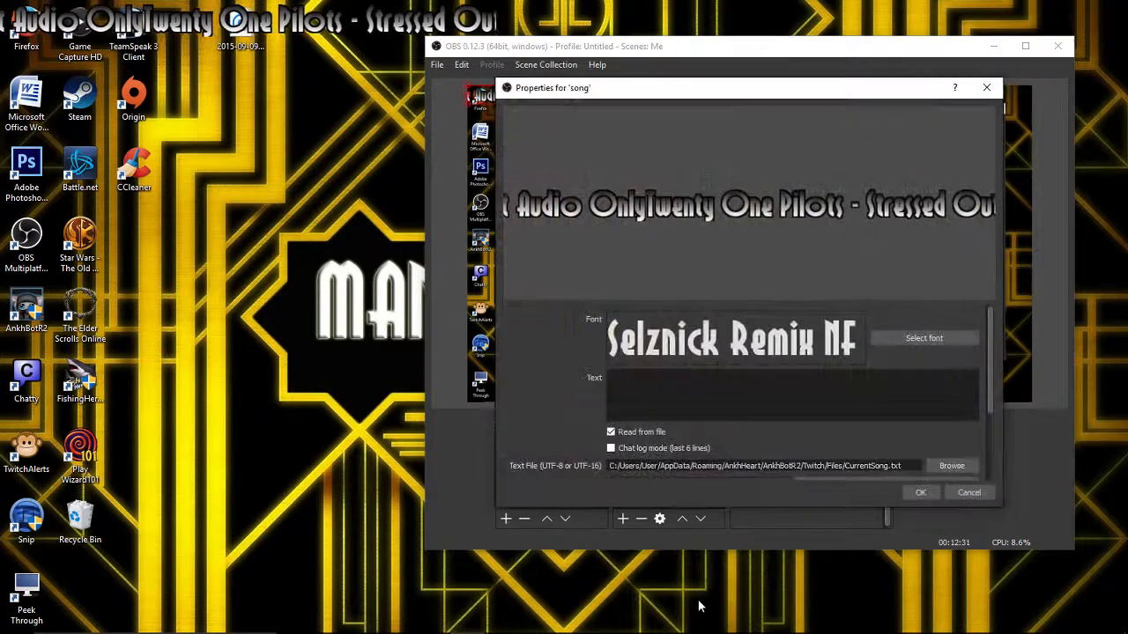
click(969, 492)
Step: Open the filters of the song source and add an Image Mask/Blend effect filter under its default name
right_click(647, 446)
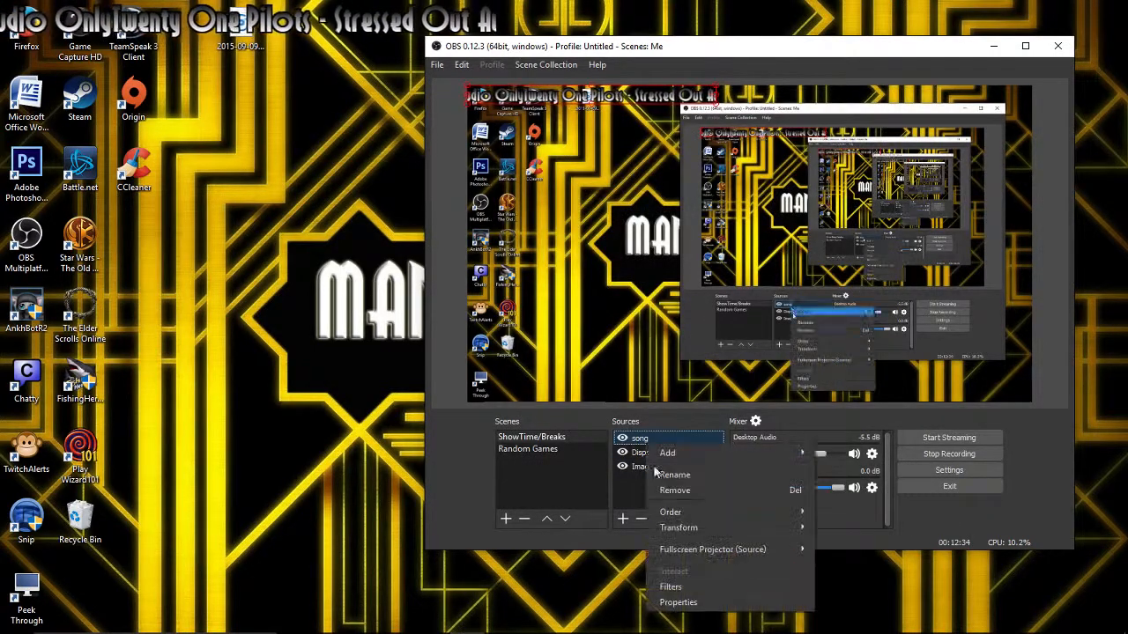
click(682, 588)
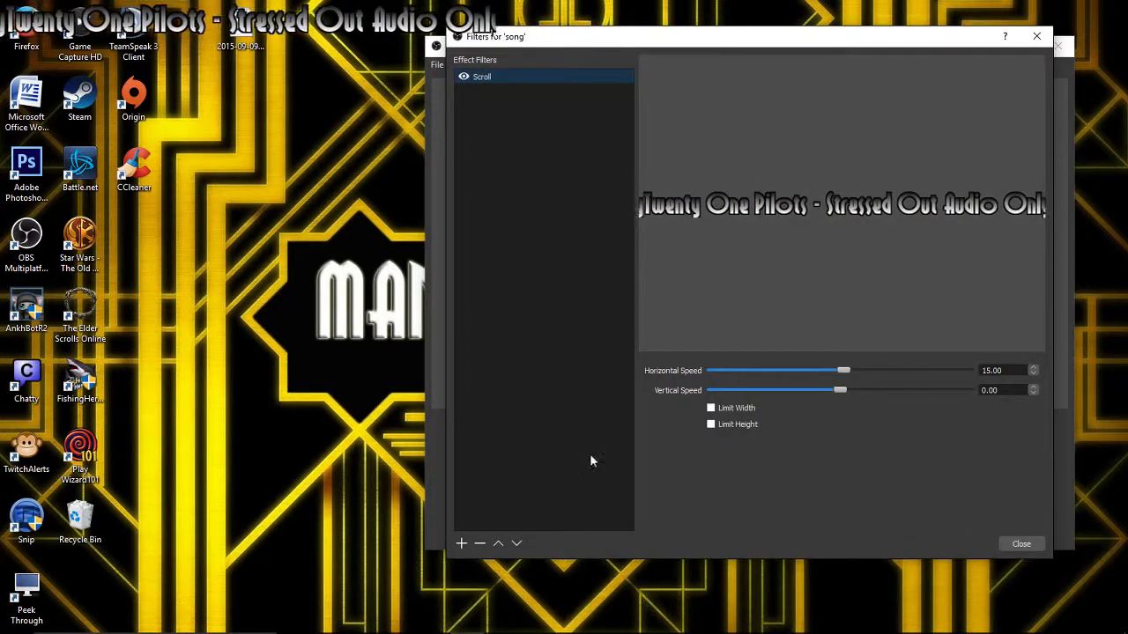
click(466, 547)
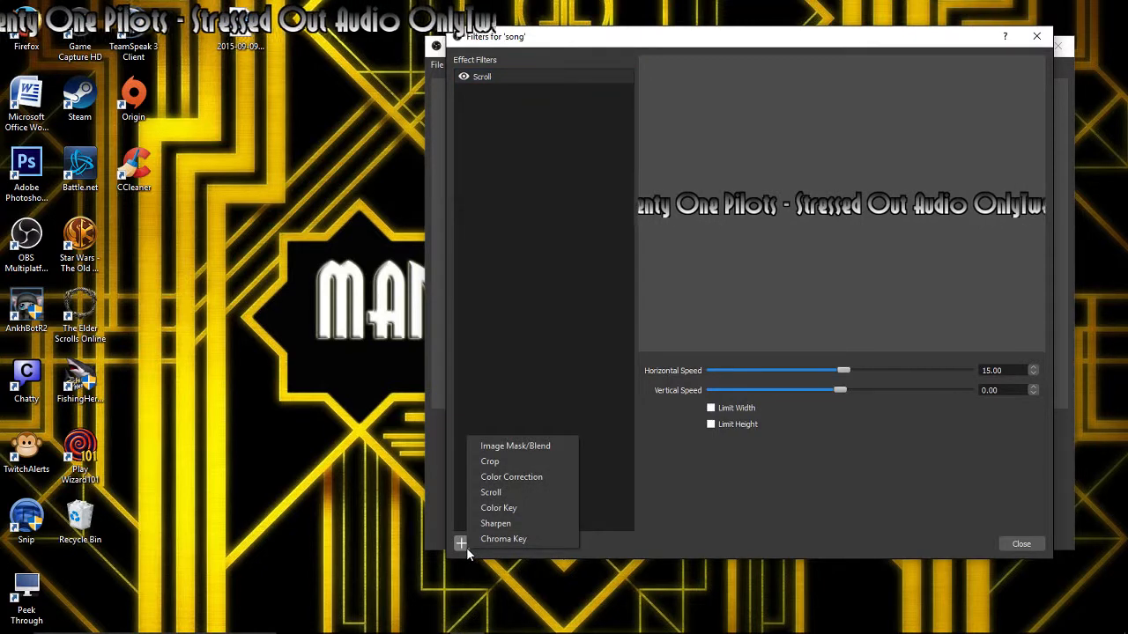
click(502, 447)
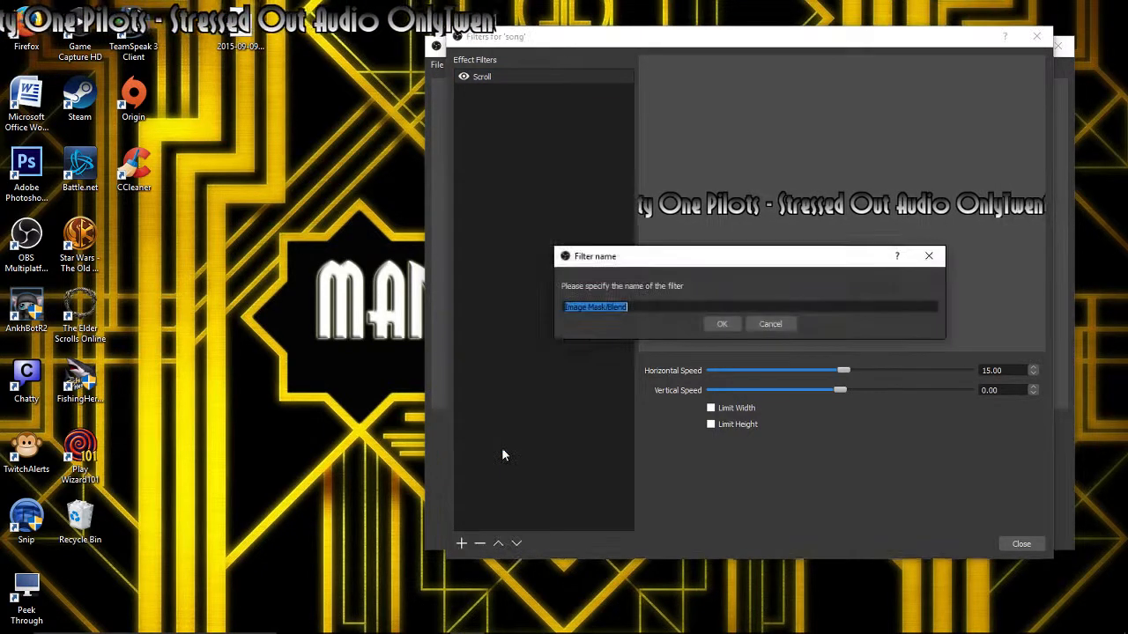
click(718, 324)
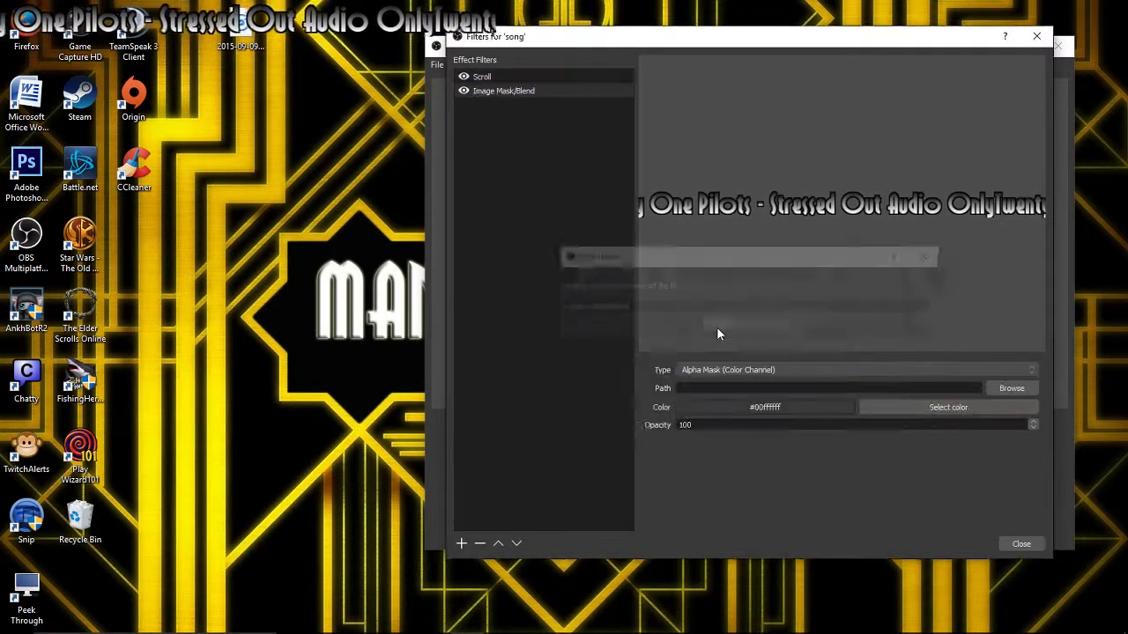
Step: Examine the Image Mask/Blend filter's type options and its image path selection, and close the filters window
click(774, 367)
click(774, 367)
click(740, 365)
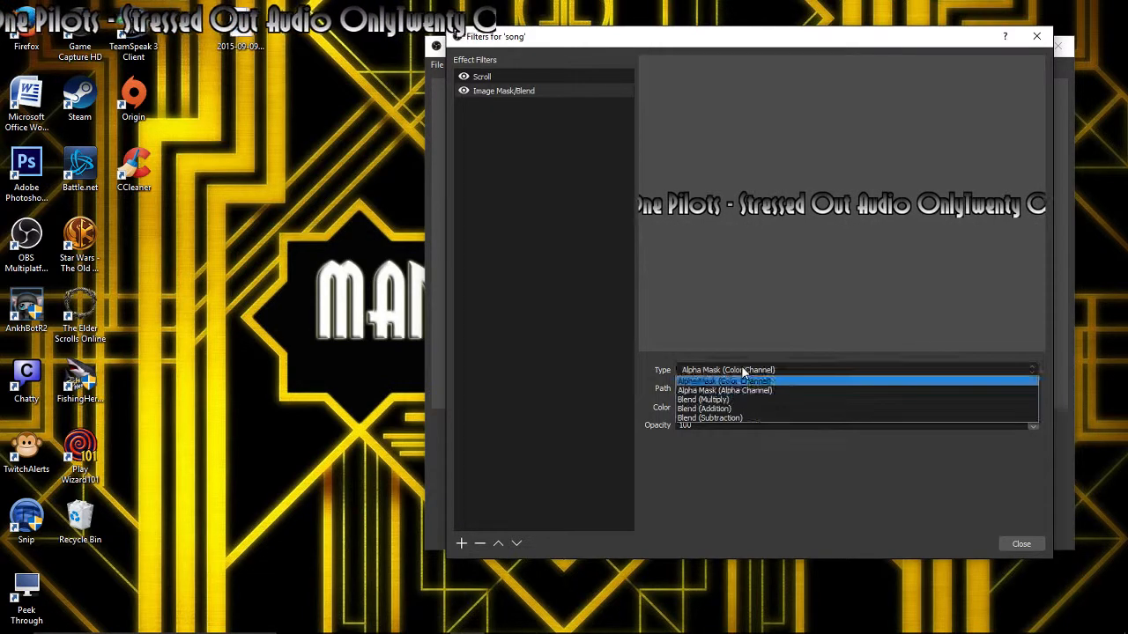
click(604, 375)
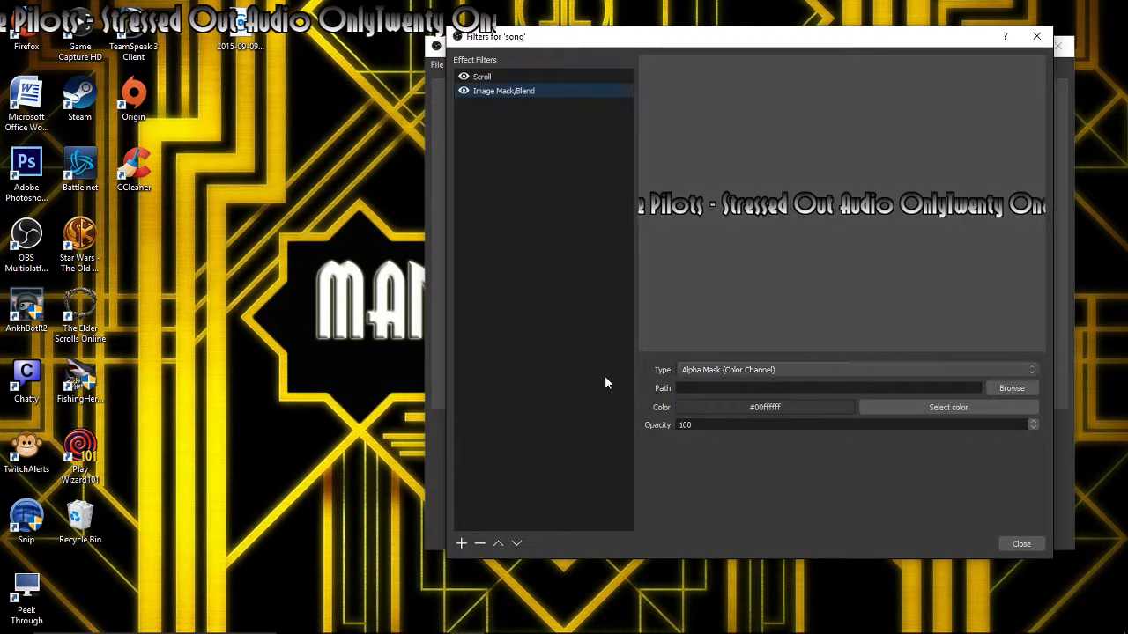
click(1020, 390)
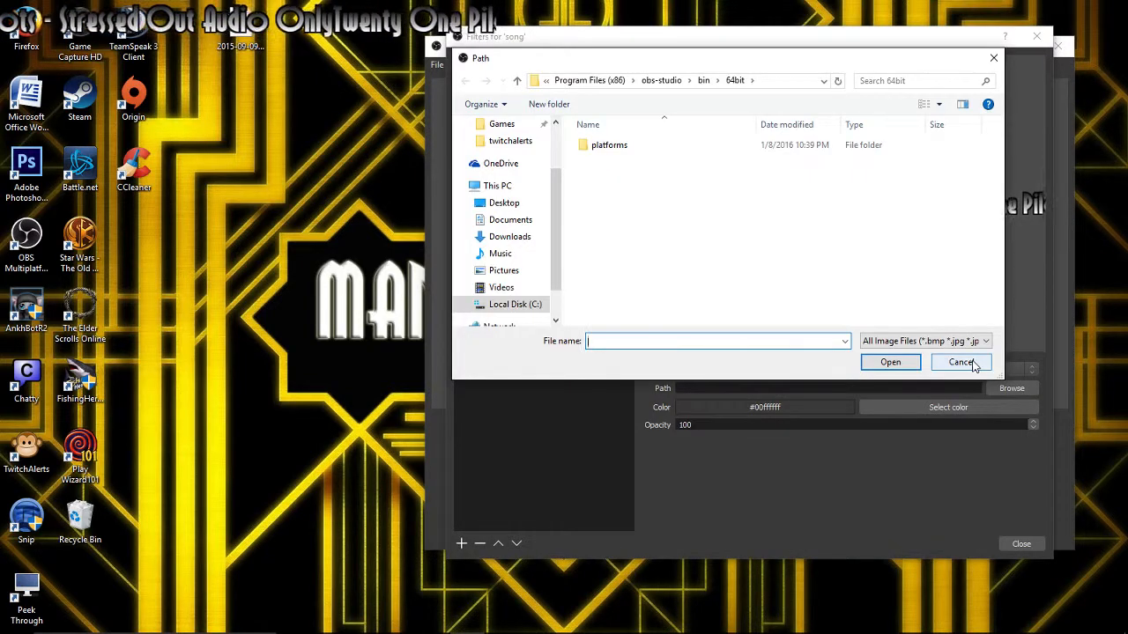
click(962, 362)
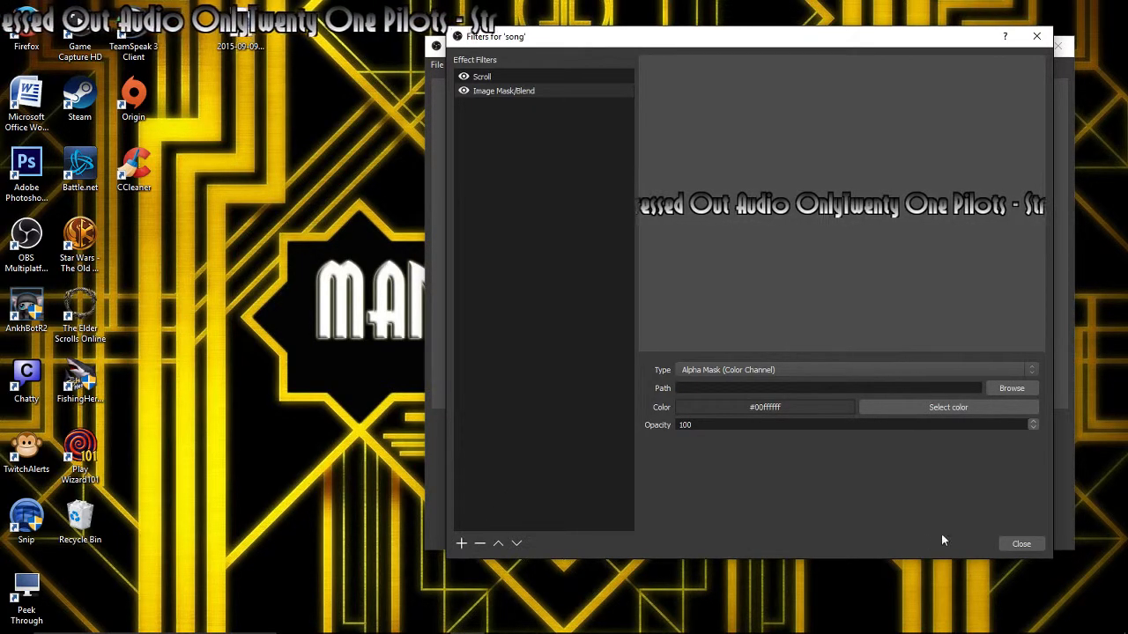
click(1027, 544)
right_click(663, 439)
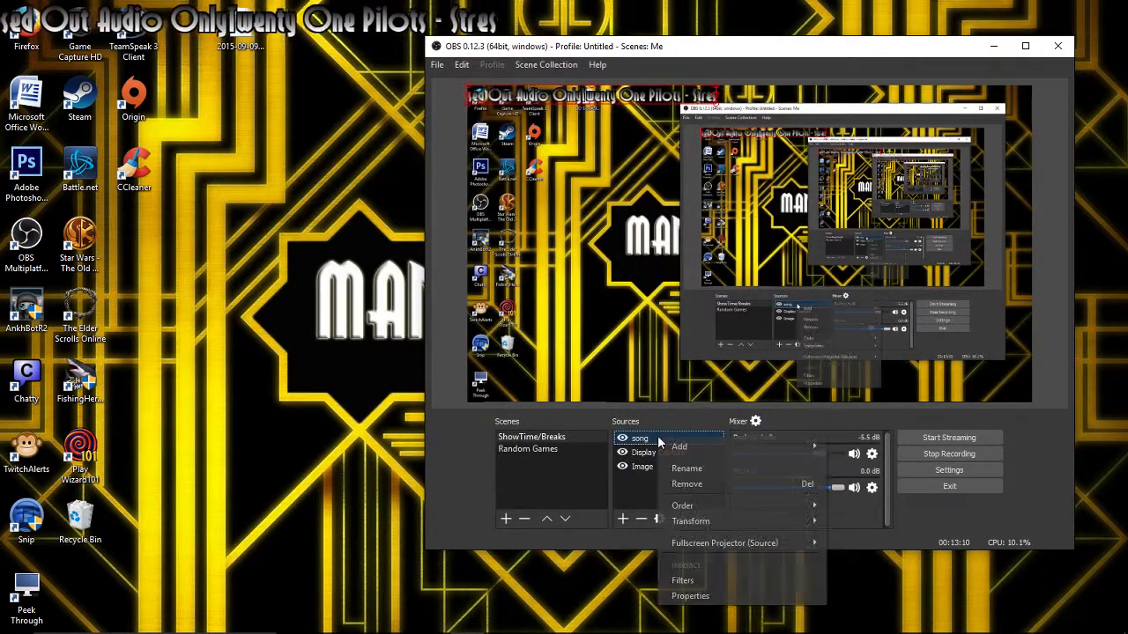
click(722, 596)
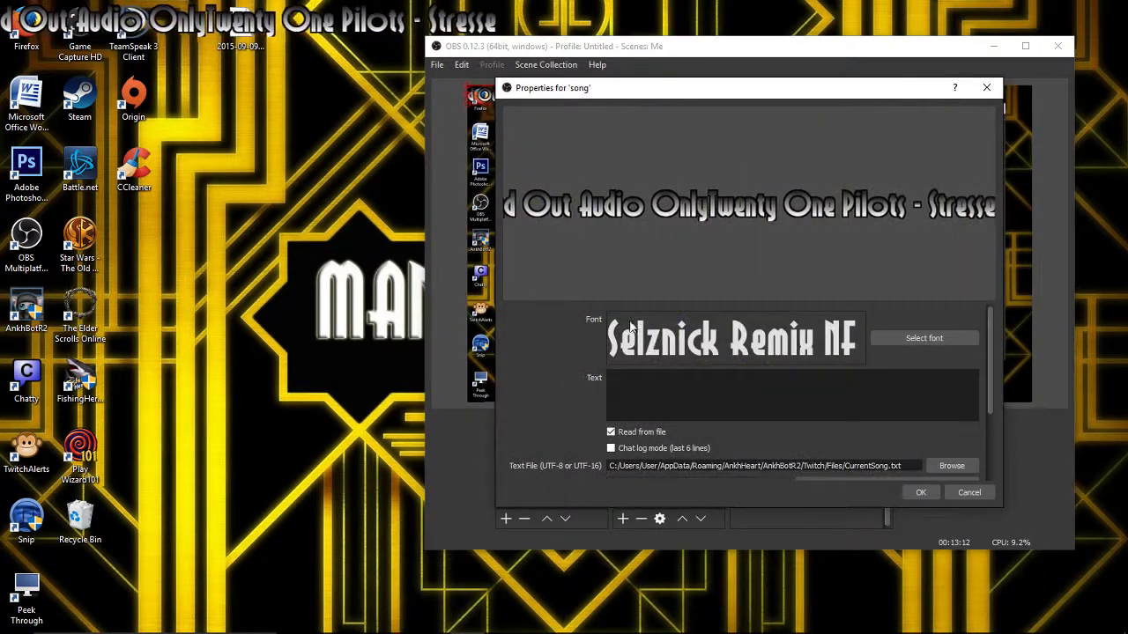
click(968, 491)
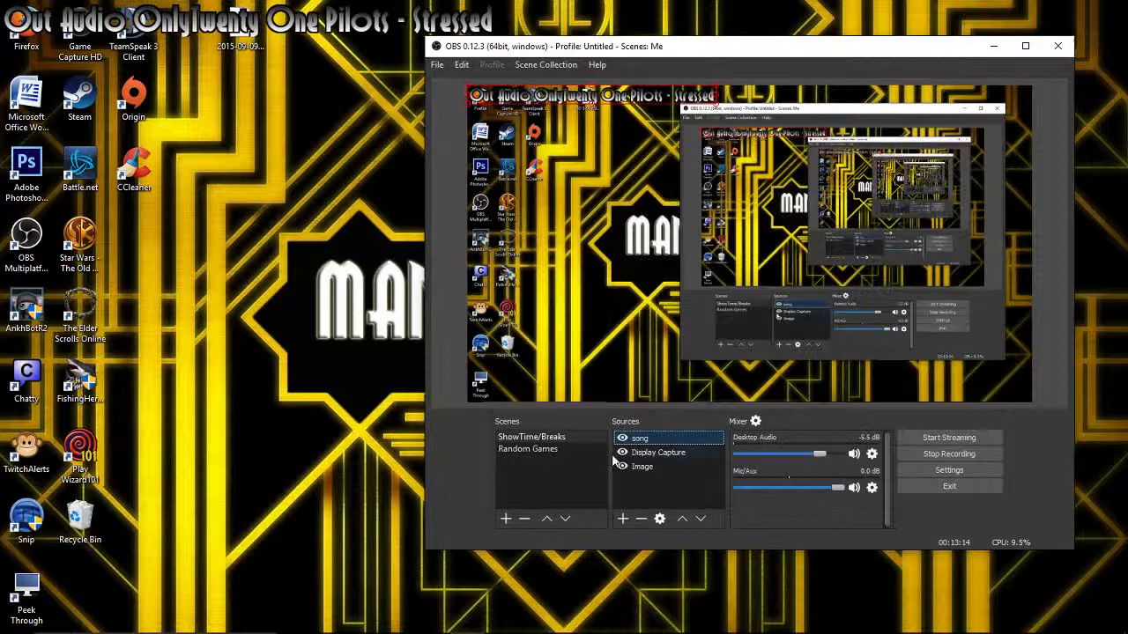
Step: Reopen the filters of the song source
right_click(662, 439)
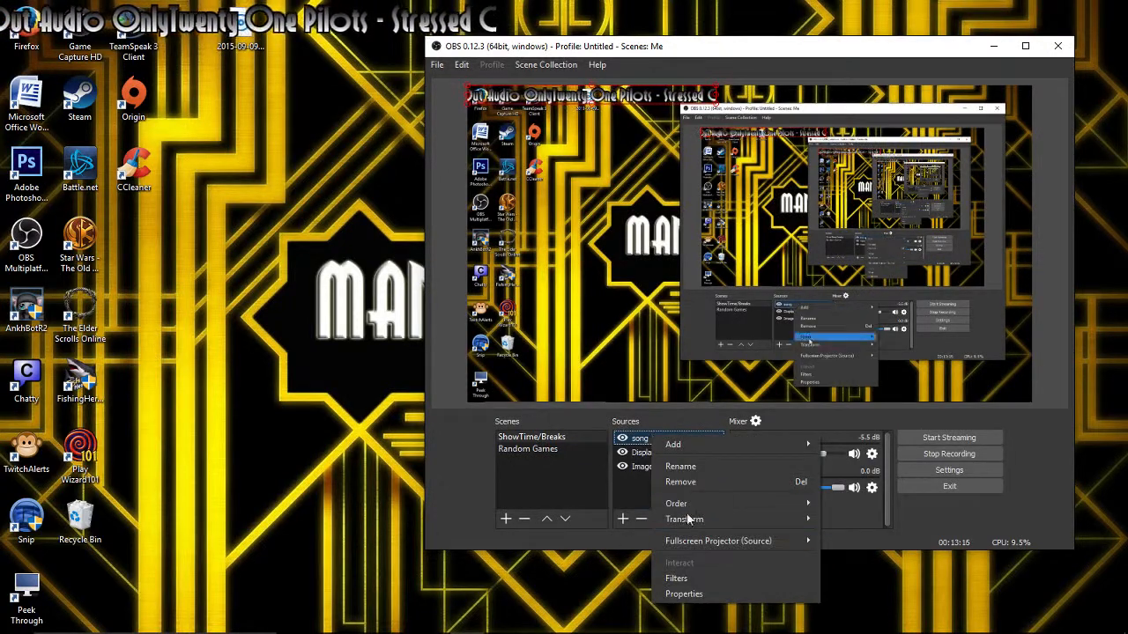
click(676, 578)
right_click(520, 99)
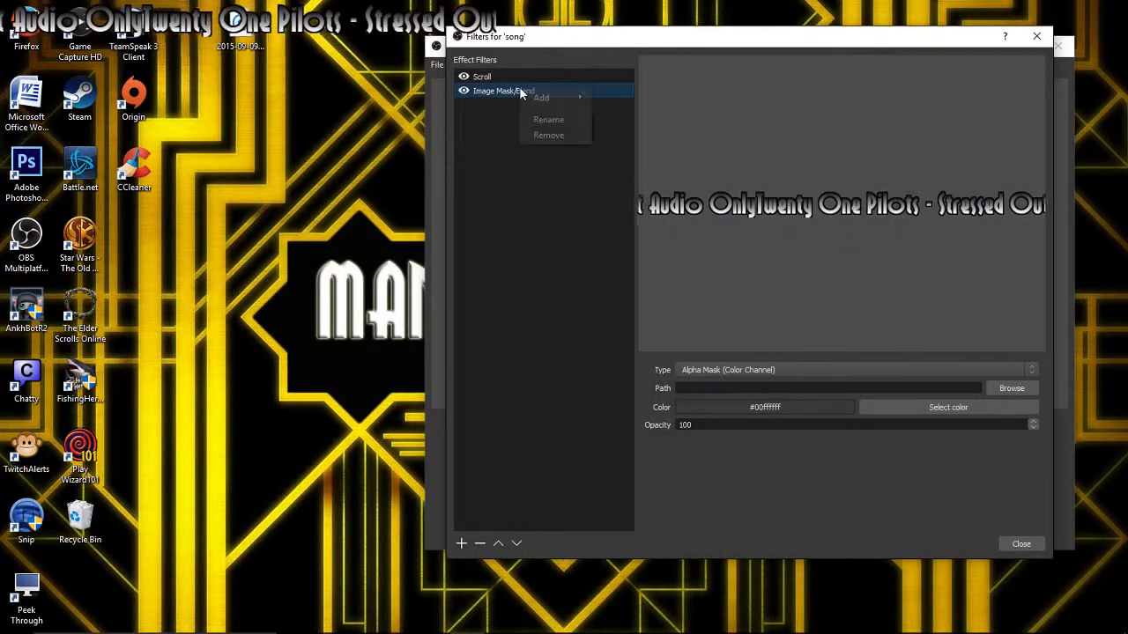
click(542, 121)
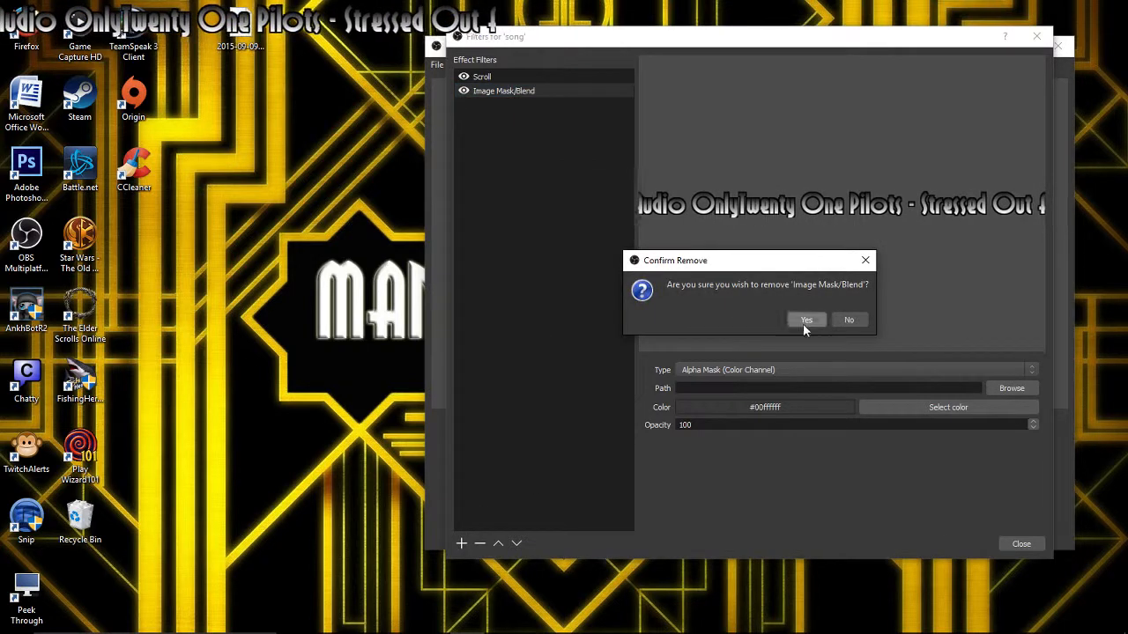
click(845, 320)
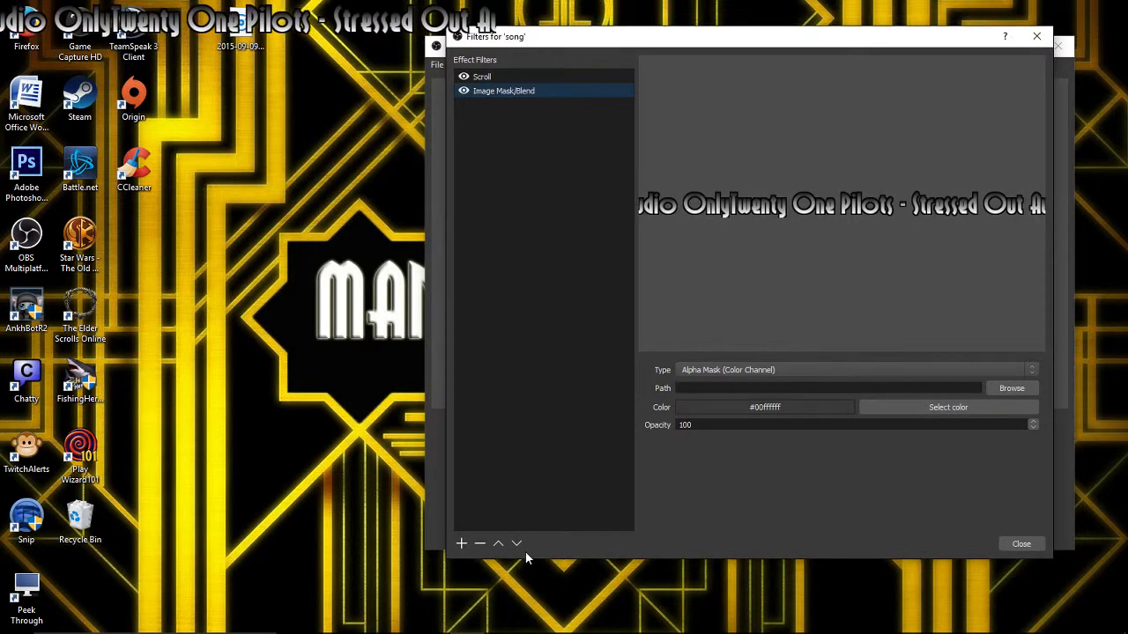
Step: Add a Crop effect filter to the song source under its default name
click(454, 541)
click(483, 455)
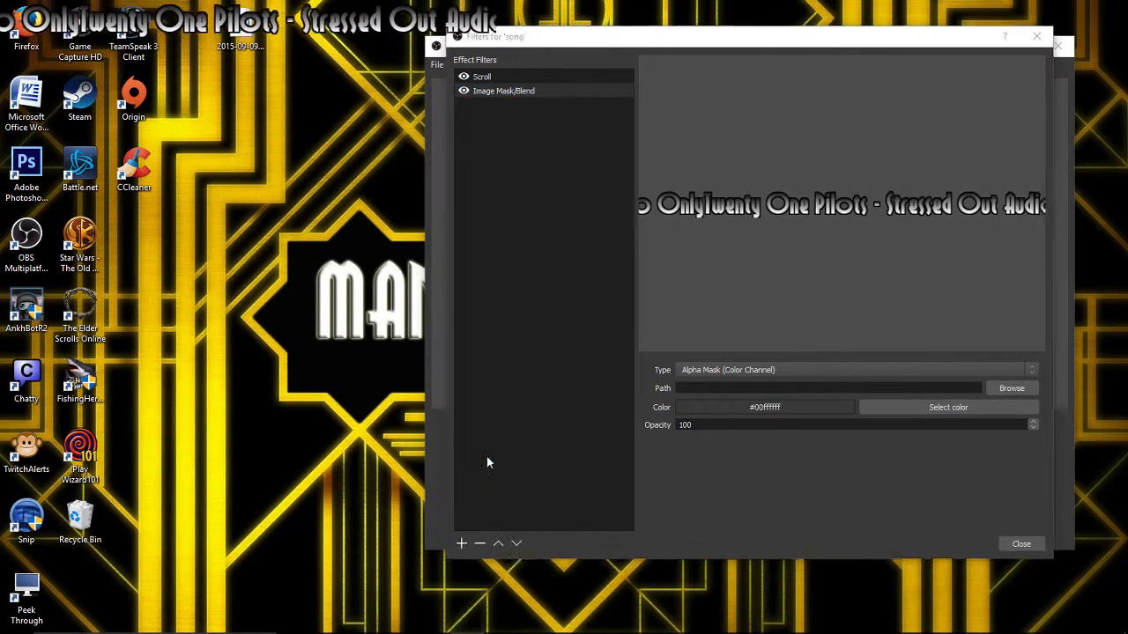
click(723, 323)
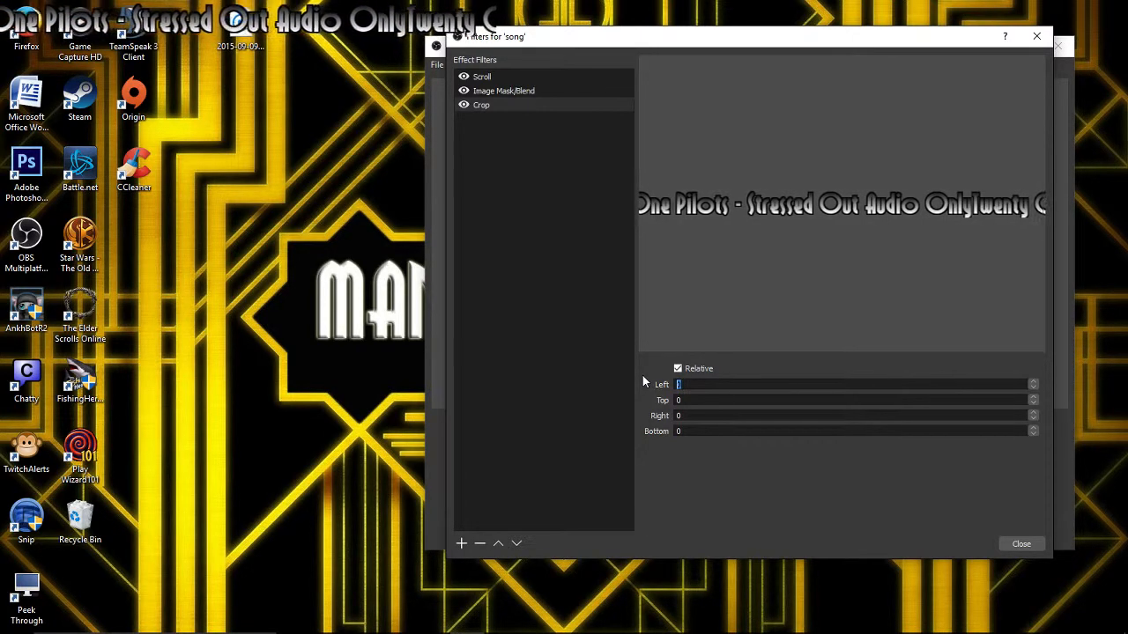
Step: Try a left crop of 100 in the Crop filter, set it to 150, and close the filters window
text(1)
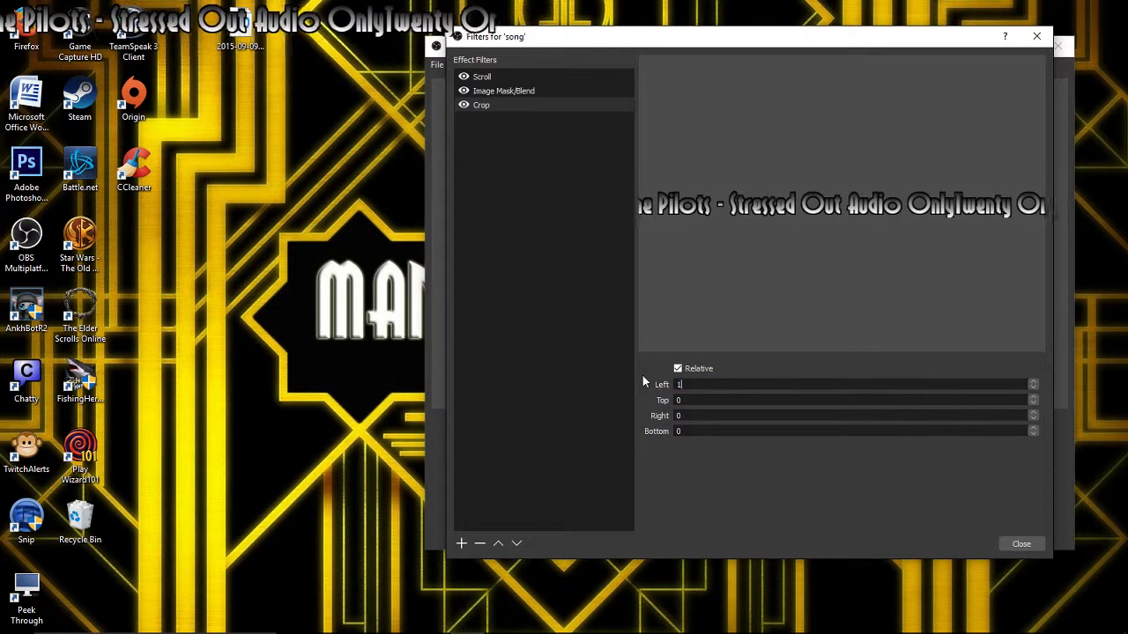
text(00)
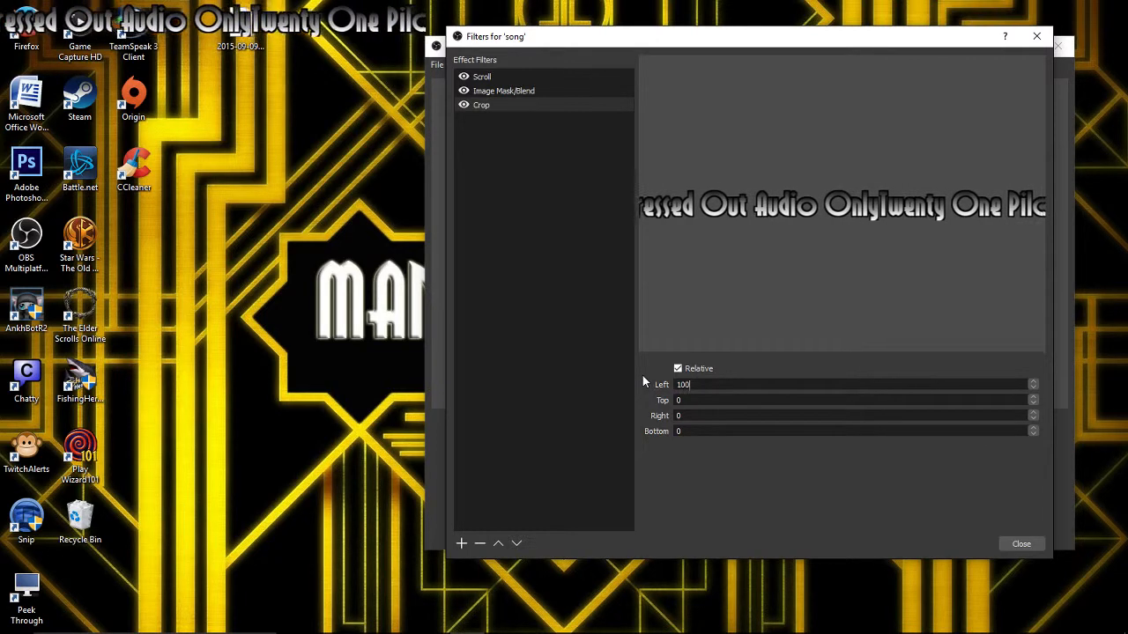
key(BackSpace)
key(BackSpace)
text(150)
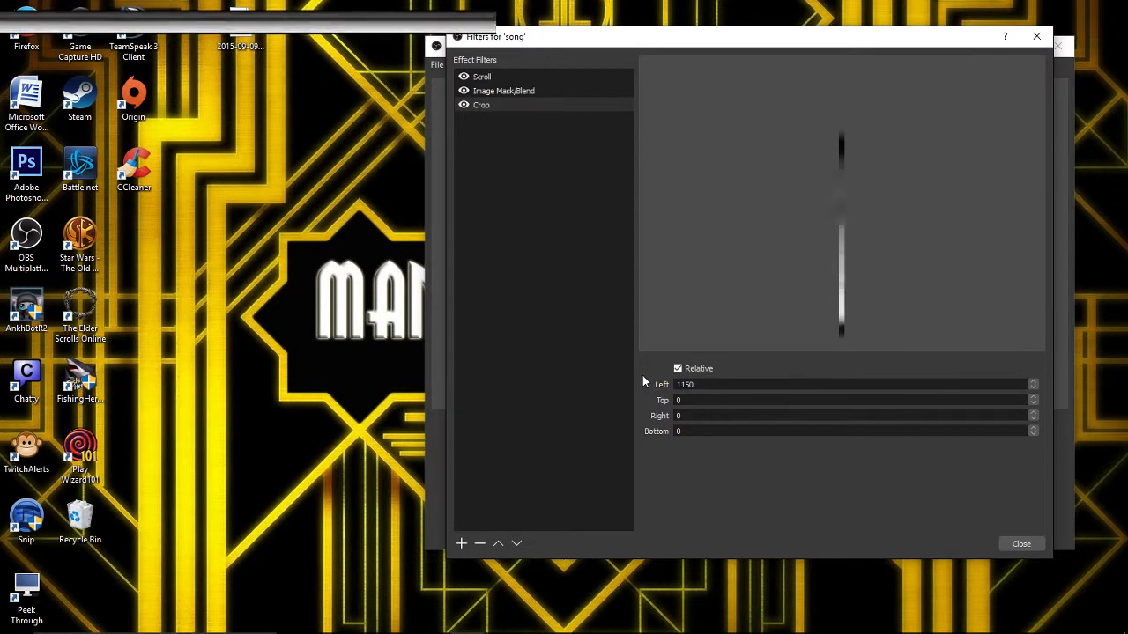
key(BackSpace)
key(BackSpace)
key(BackSpace)
key(BackSpace)
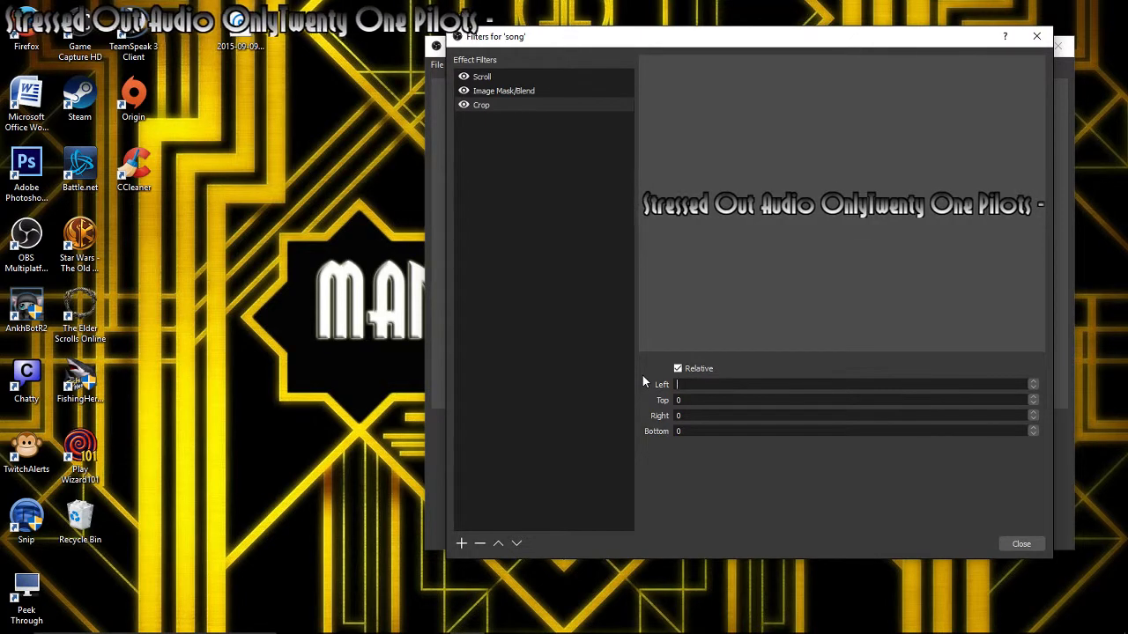
text(150)
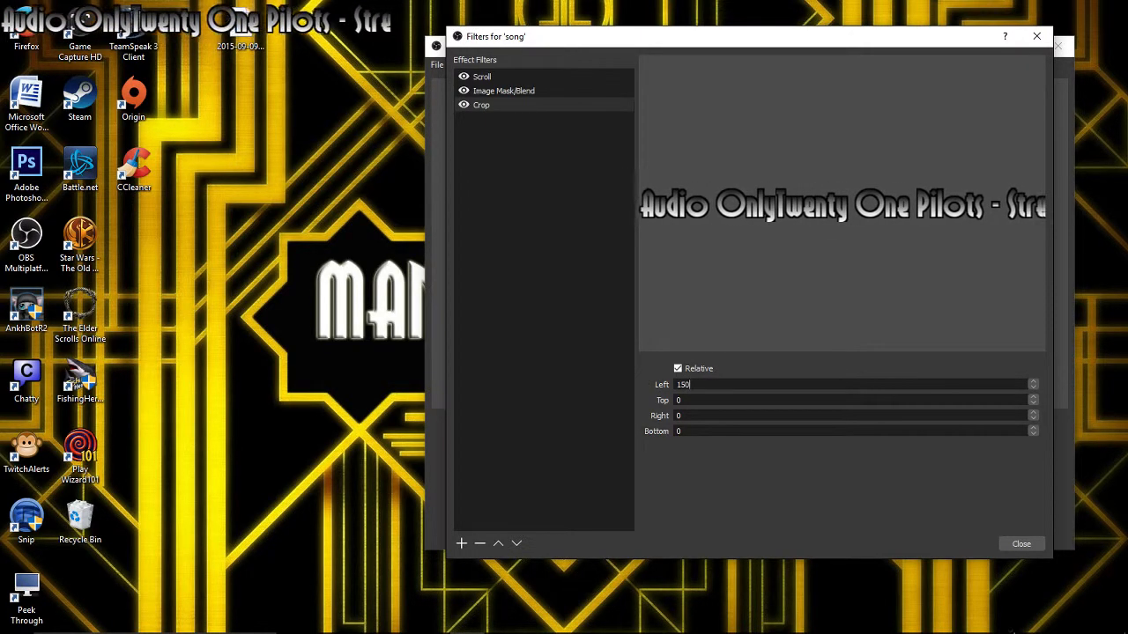
click(1020, 544)
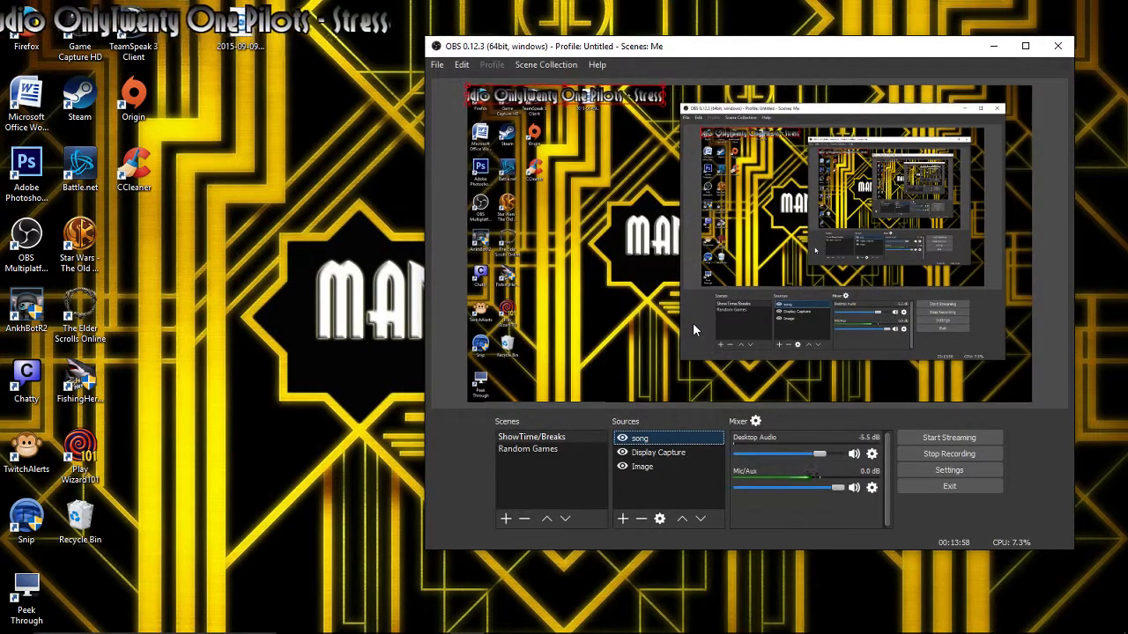
right_click(641, 439)
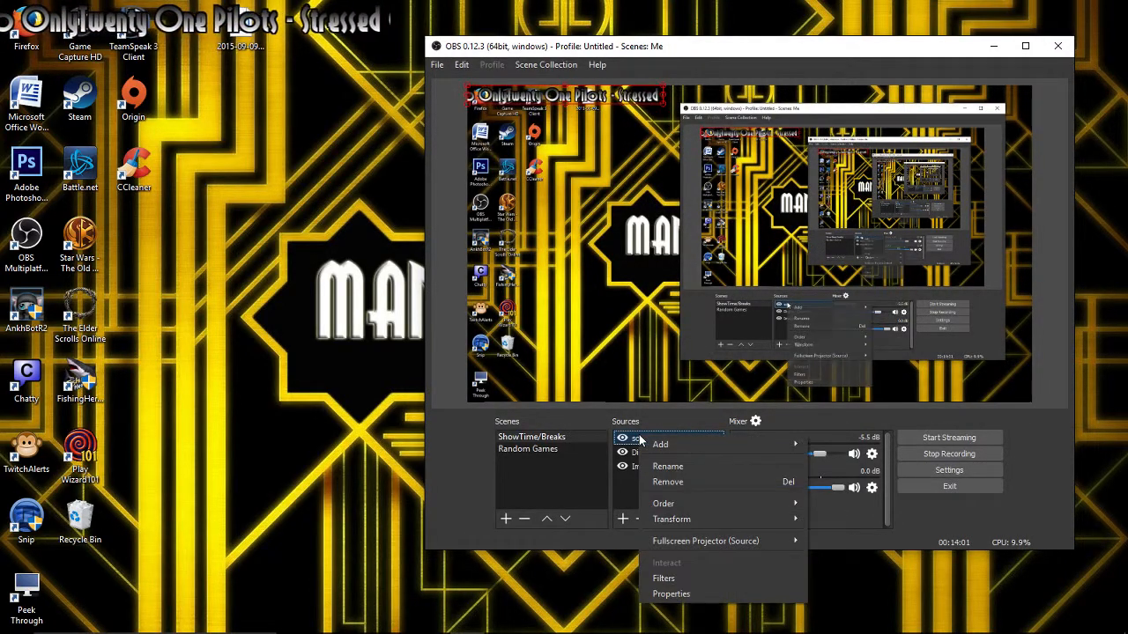
click(694, 599)
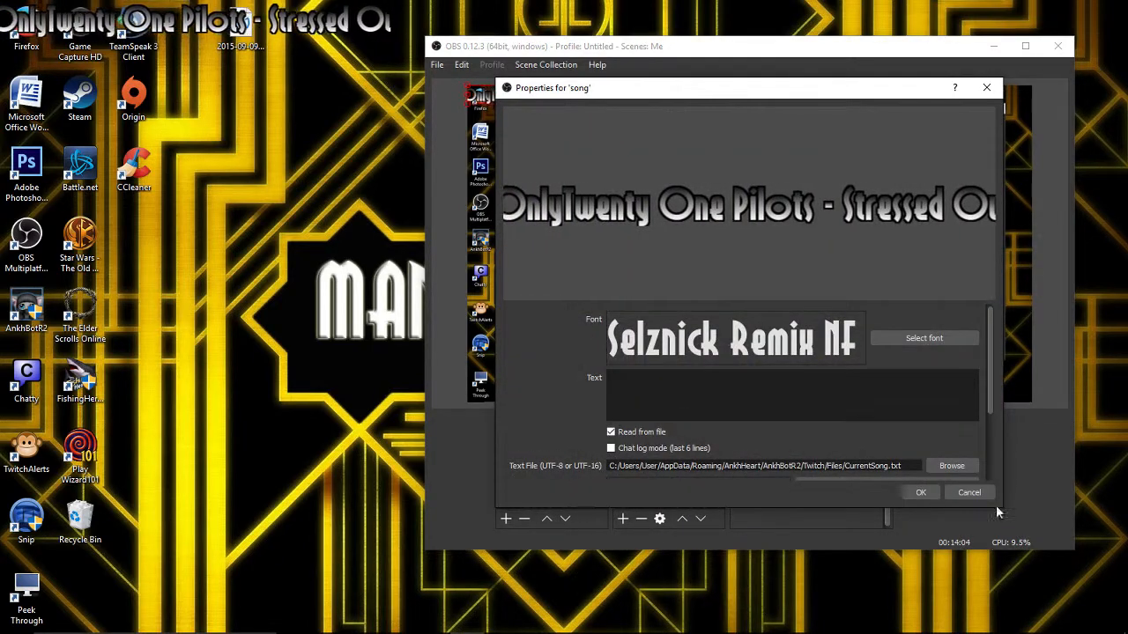
click(976, 493)
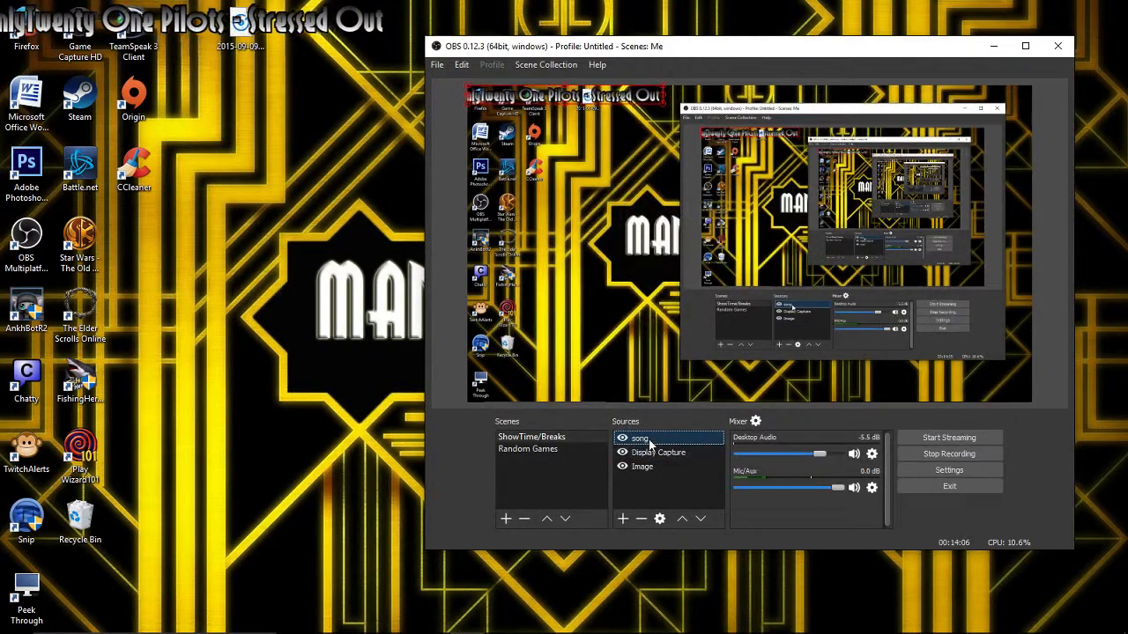
Step: Return to the song source's filters, try the Crop filter with Relative disabled, and enable Relative again
right_click(649, 443)
click(679, 583)
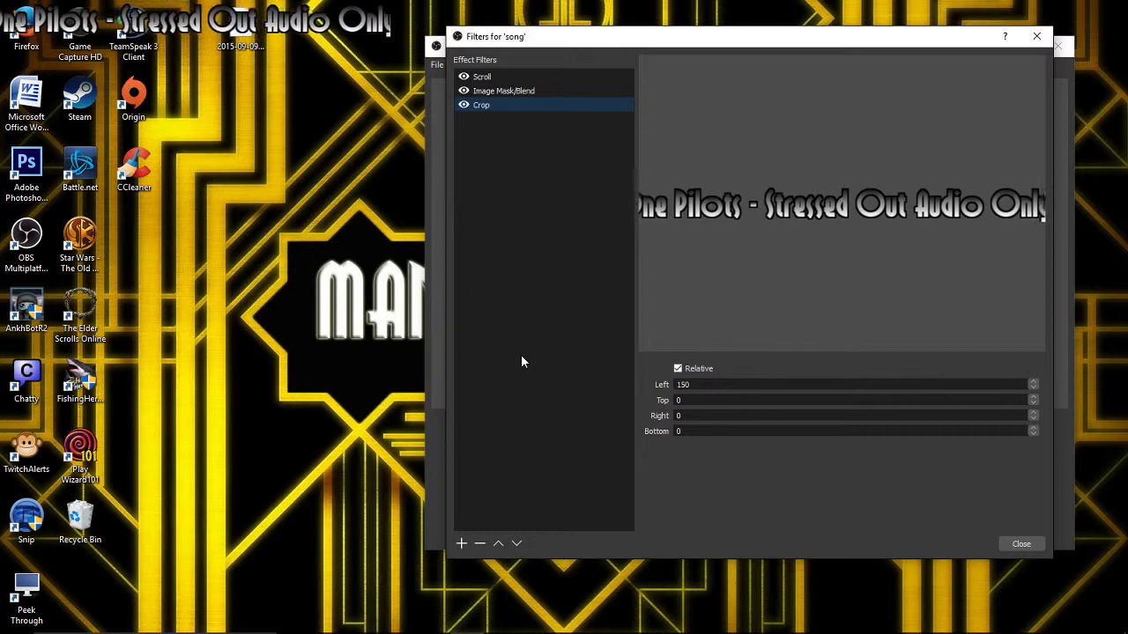
right_click(476, 106)
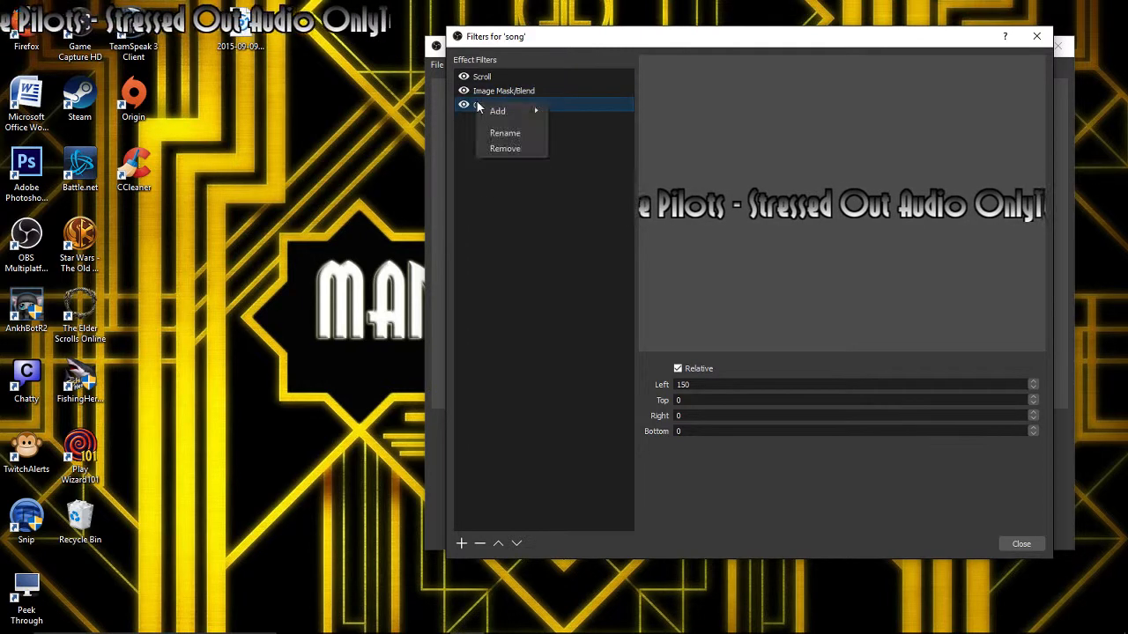
click(691, 372)
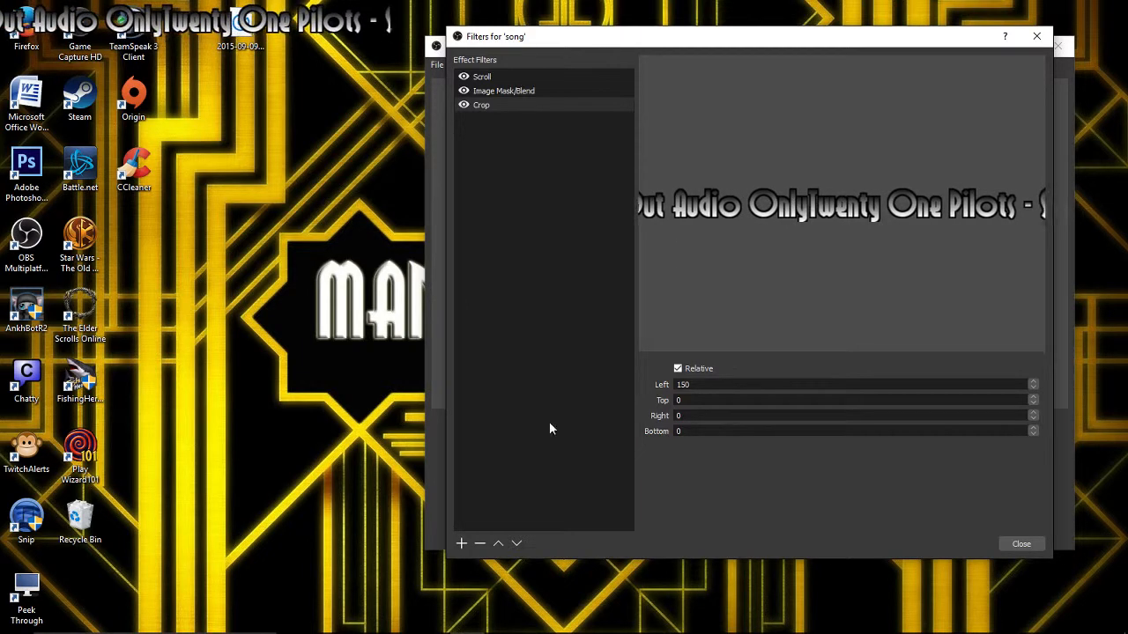
click(684, 371)
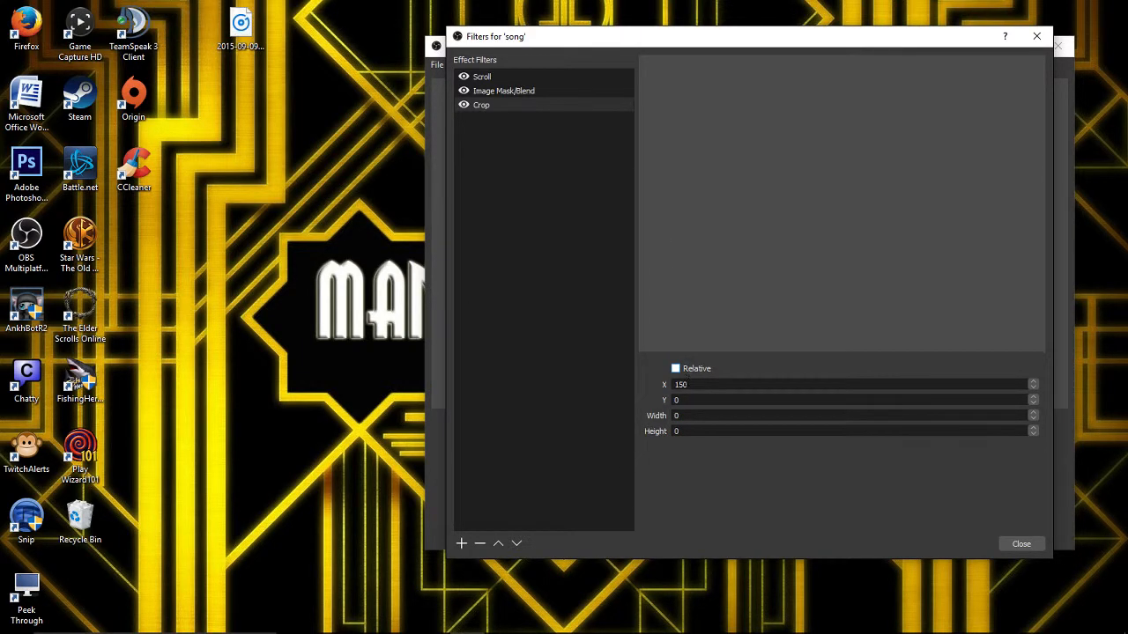
click(676, 370)
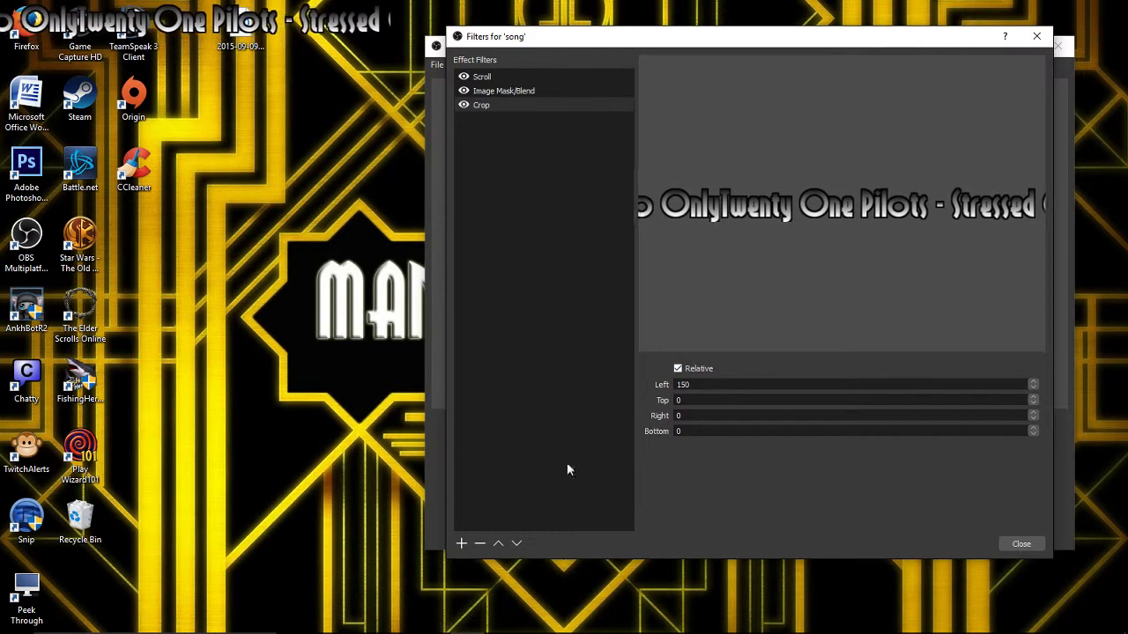
Step: Add a Color Correction effect filter to the song source under its default name and set its contrast to 0.01
click(461, 543)
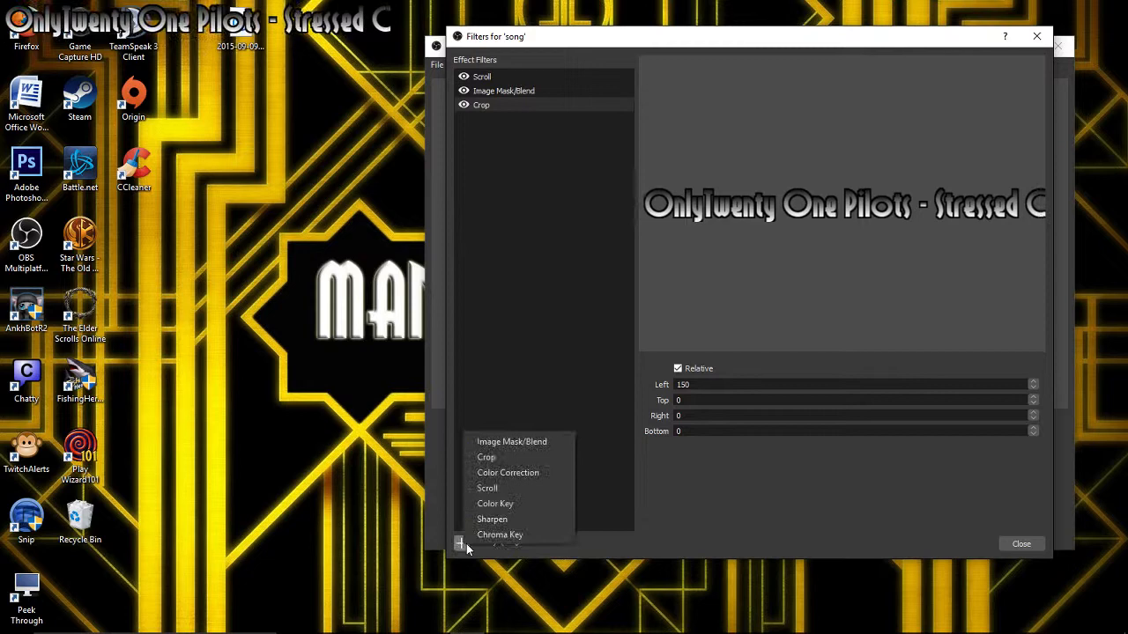
click(505, 471)
click(716, 326)
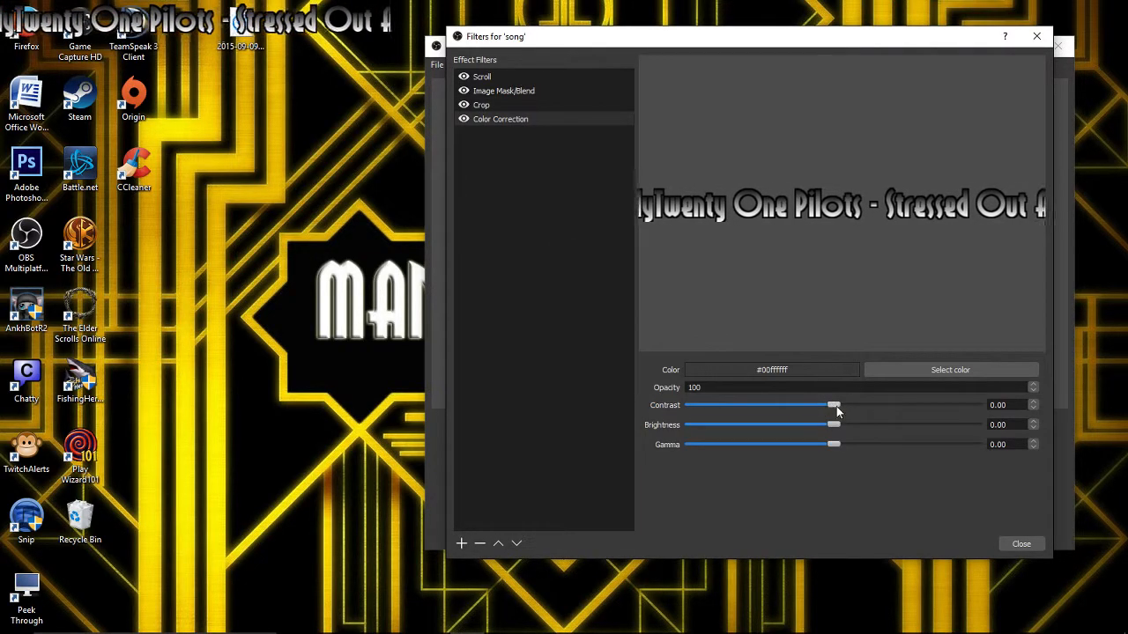
mouse_move(836, 406)
mouse_down()
mouse_move(711, 402)
mouse_move(858, 406)
mouse_move(836, 408)
mouse_up()
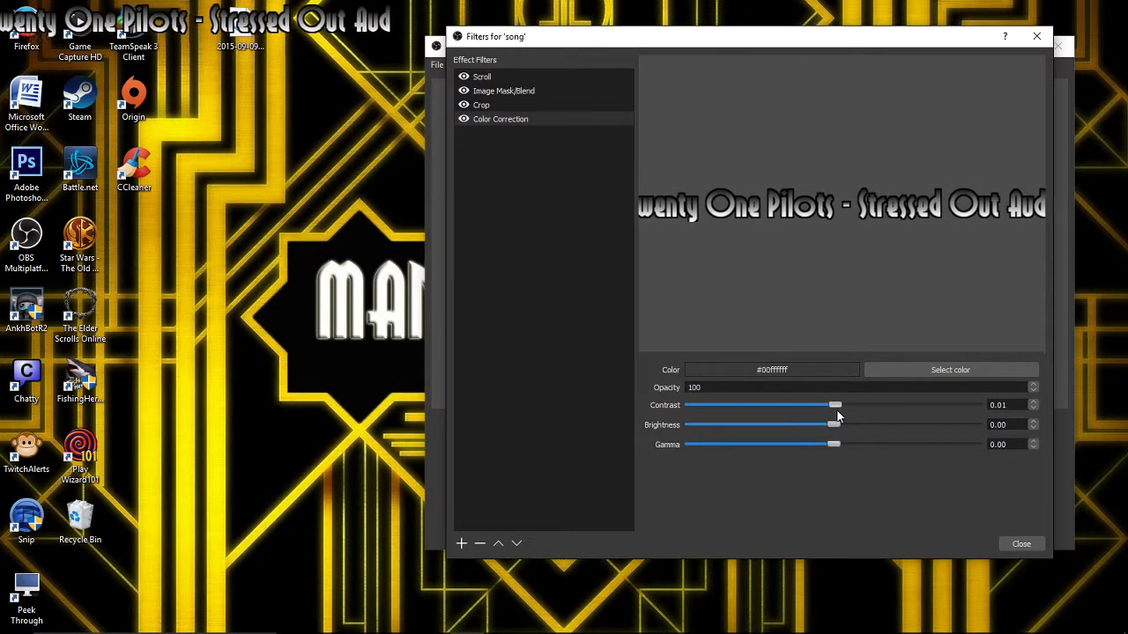
Step: Set the horizontal speed of the song source's Scroll filter to 22
click(461, 544)
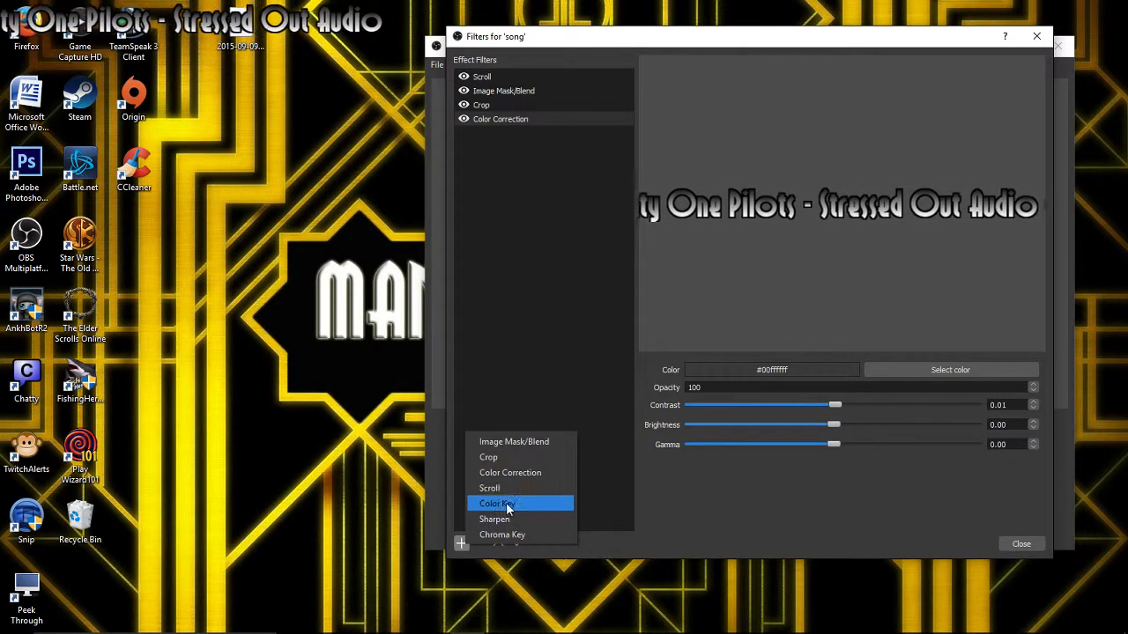
click(537, 73)
click(529, 77)
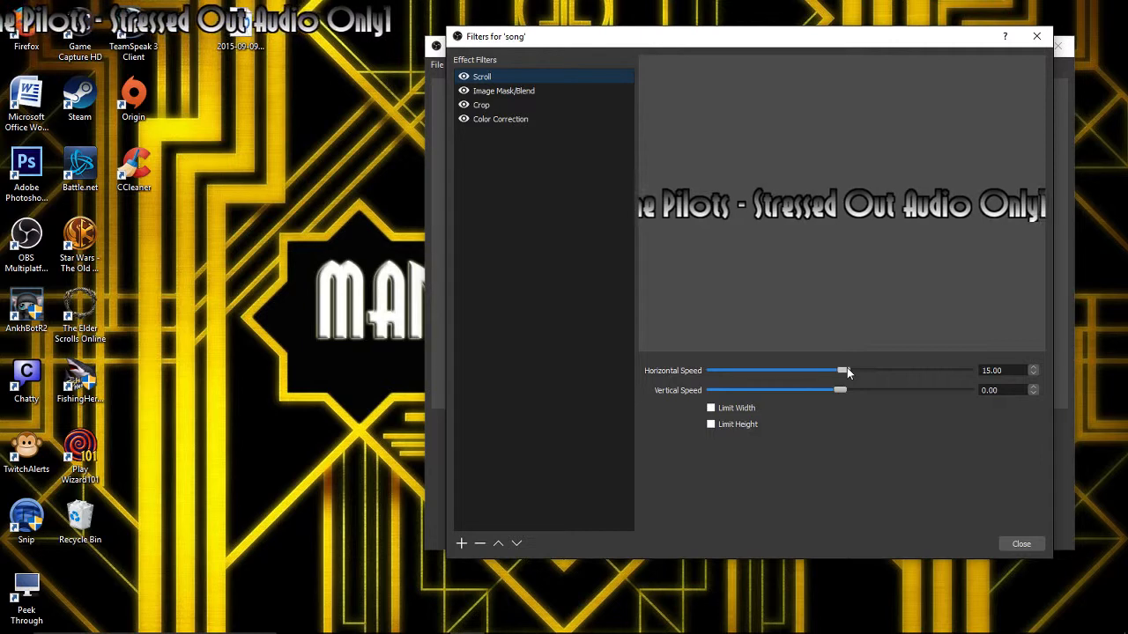
mouse_move(845, 371)
mouse_down()
mouse_move(715, 377)
mouse_move(1084, 370)
mouse_move(848, 365)
mouse_up()
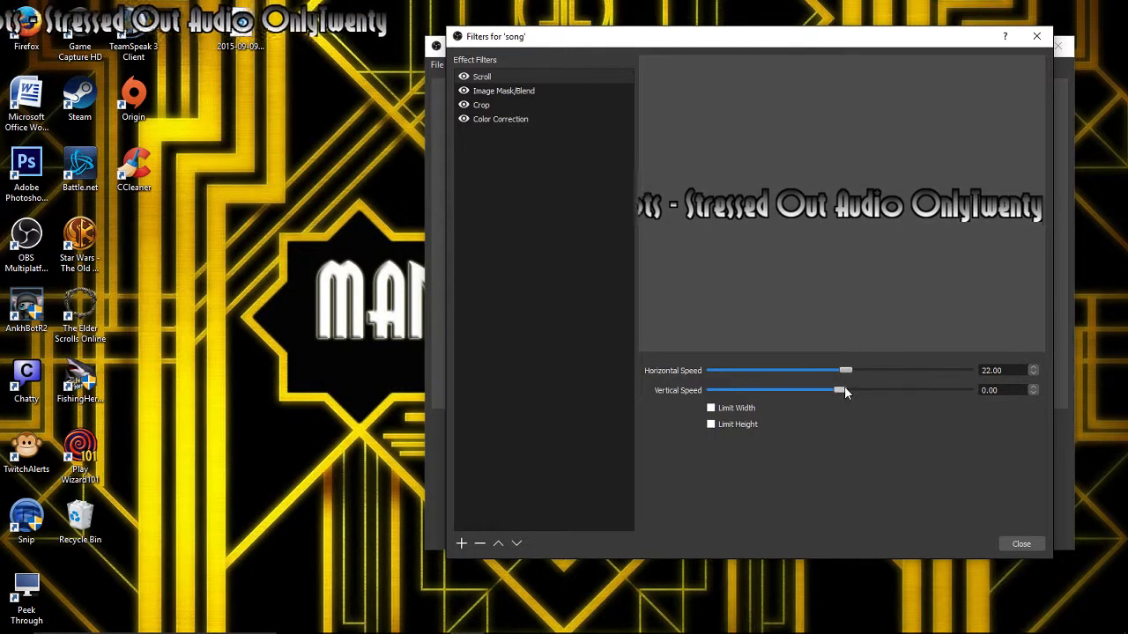
Step: Try a vertical speed of 14 in the Scroll filter, testing Limit Height and Limit Width at 100 before disabling both
mouse_move(844, 387)
mouse_down()
mouse_move(1040, 402)
mouse_move(656, 398)
mouse_move(858, 402)
mouse_move(844, 394)
mouse_up()
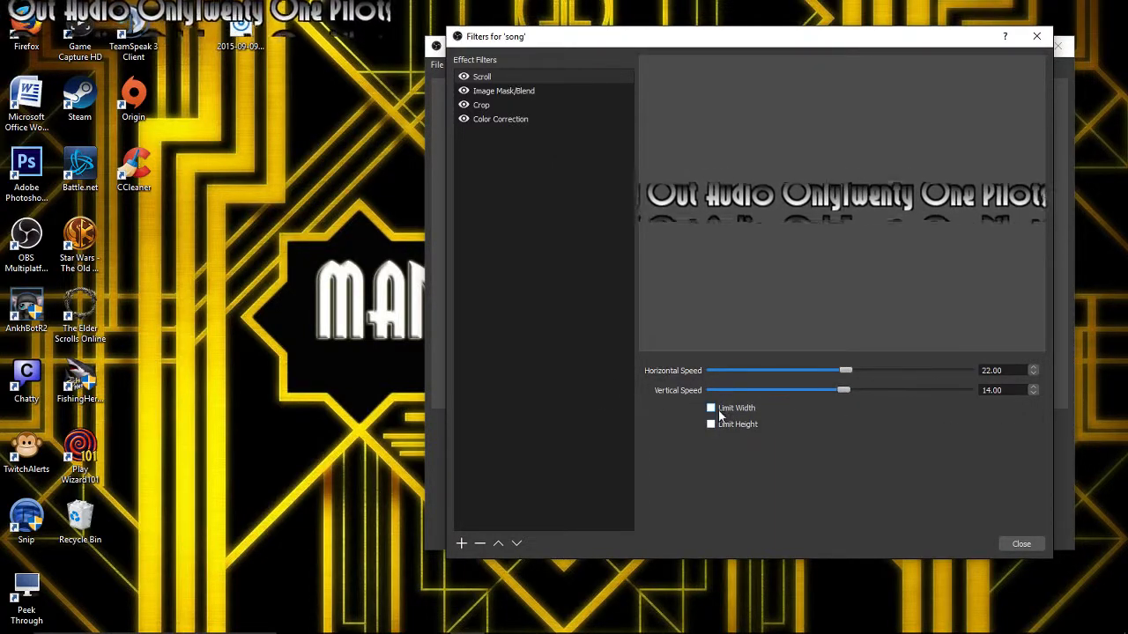
click(714, 408)
click(713, 409)
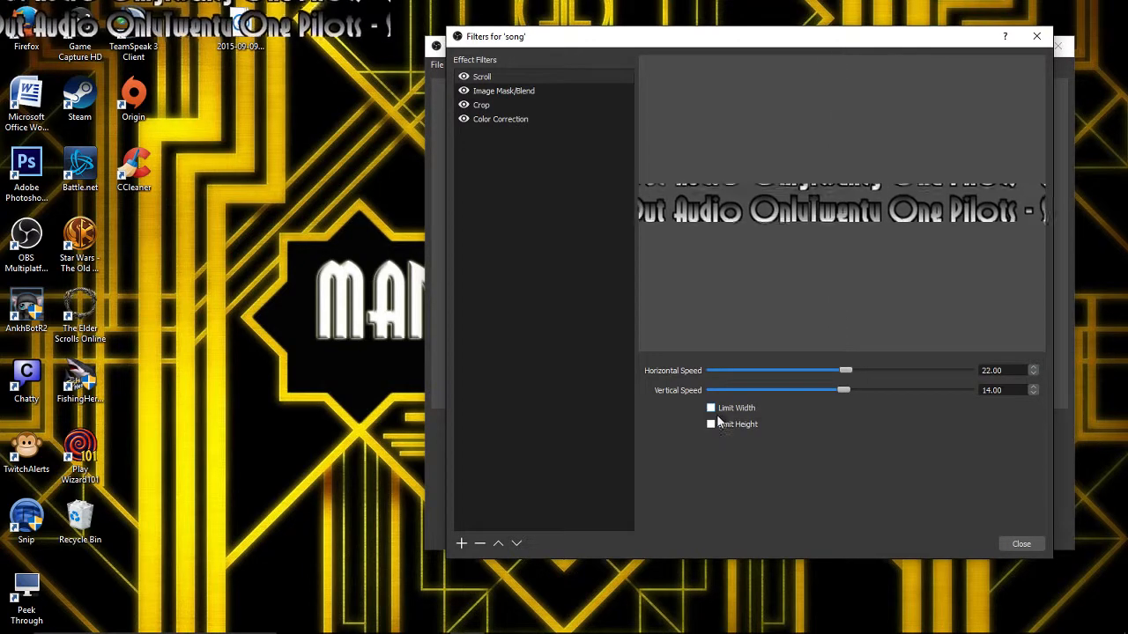
click(711, 424)
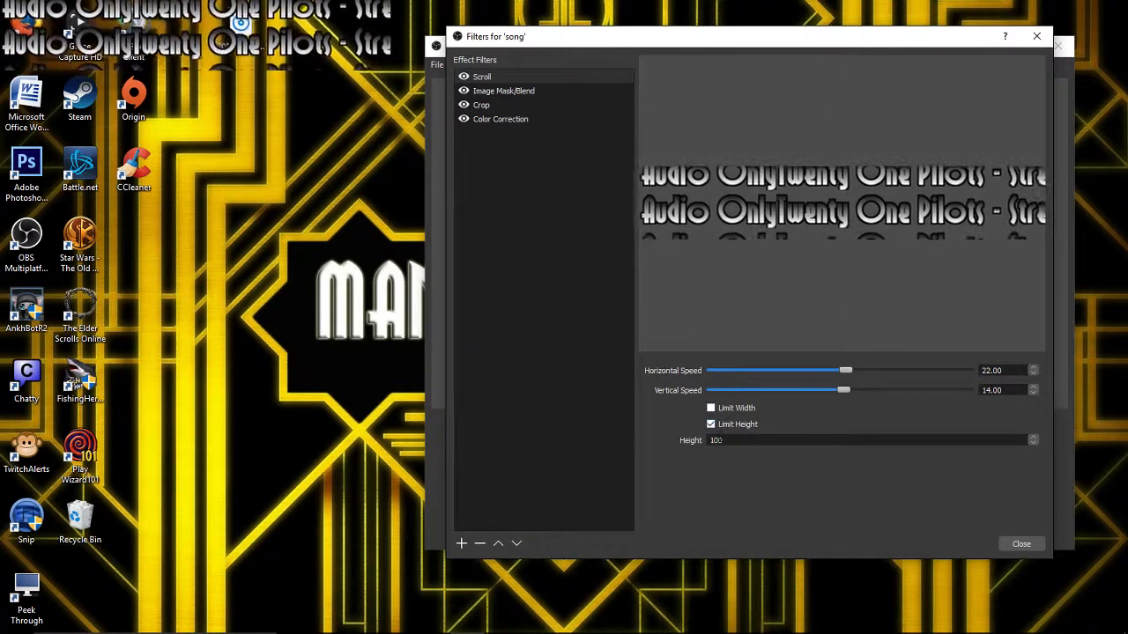
click(712, 424)
click(712, 408)
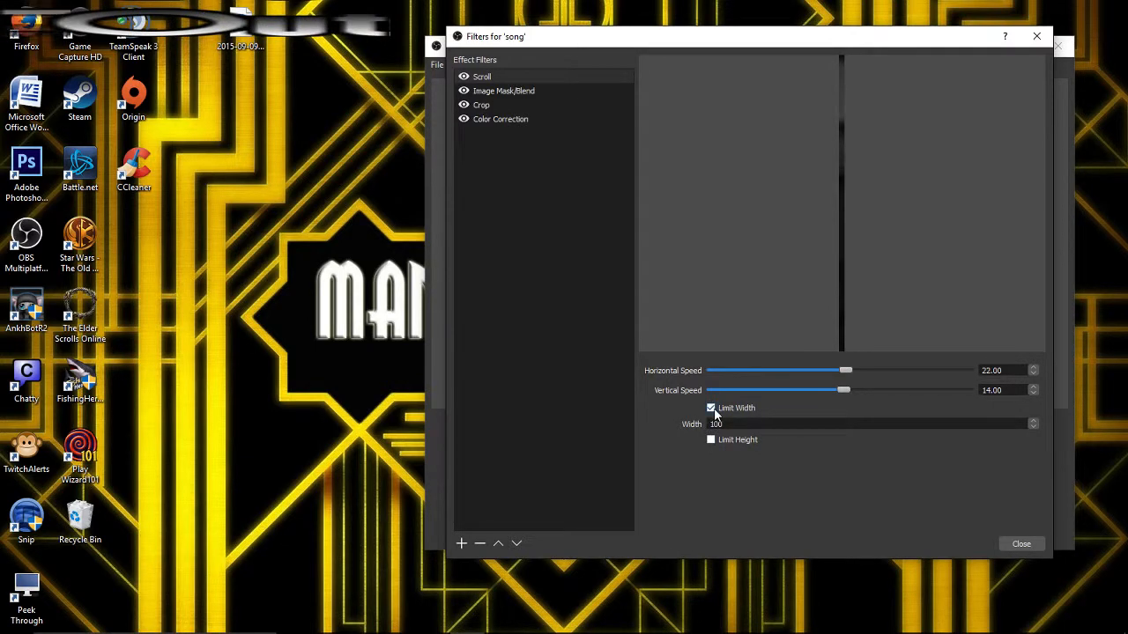
click(712, 409)
click(711, 424)
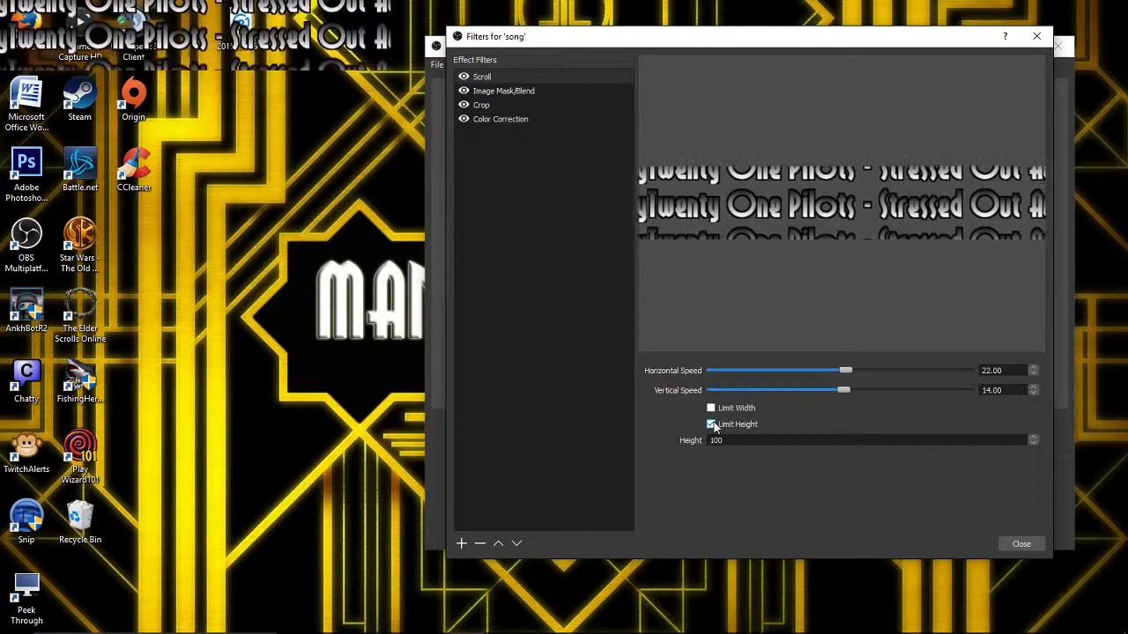
click(712, 424)
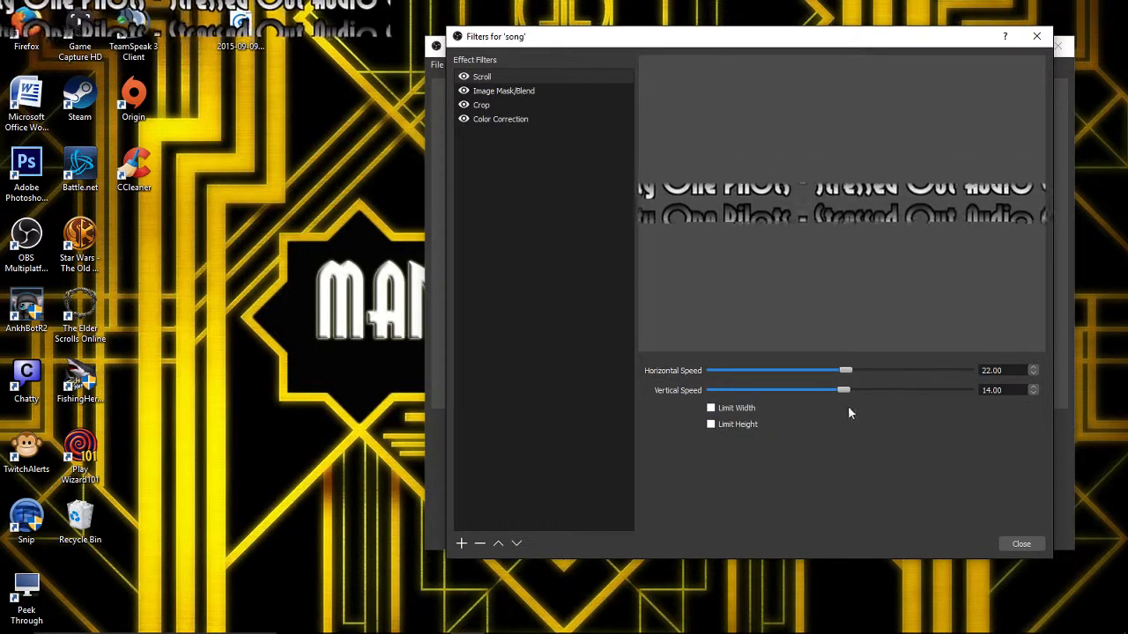
Step: Set the vertical speed of the Scroll filter back to 0
drag(846, 391, 853, 389)
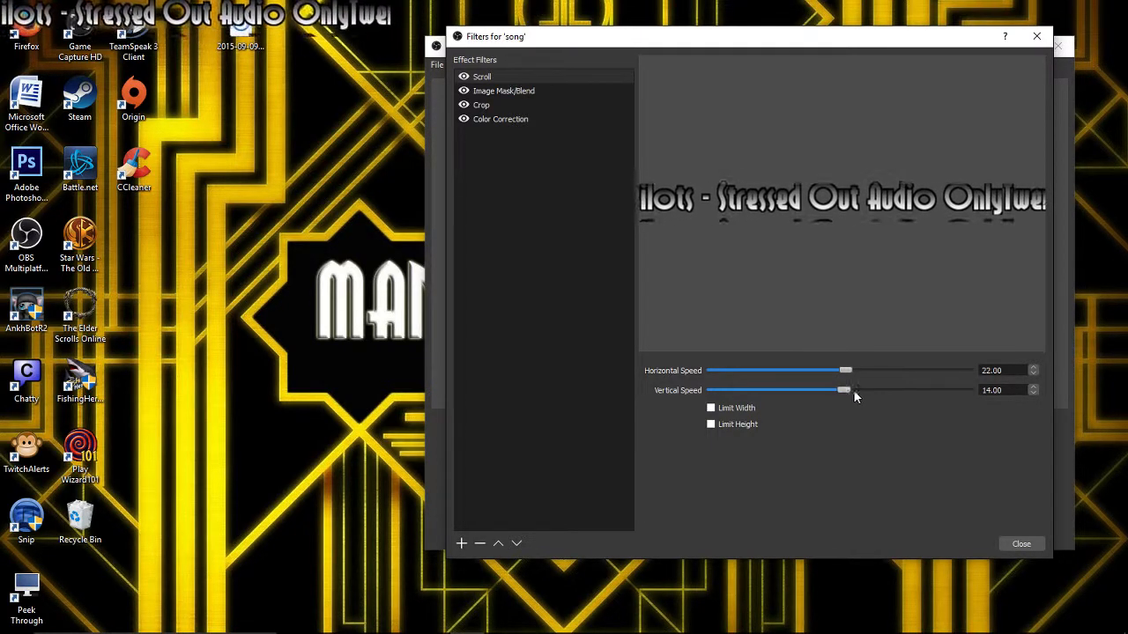
click(1033, 393)
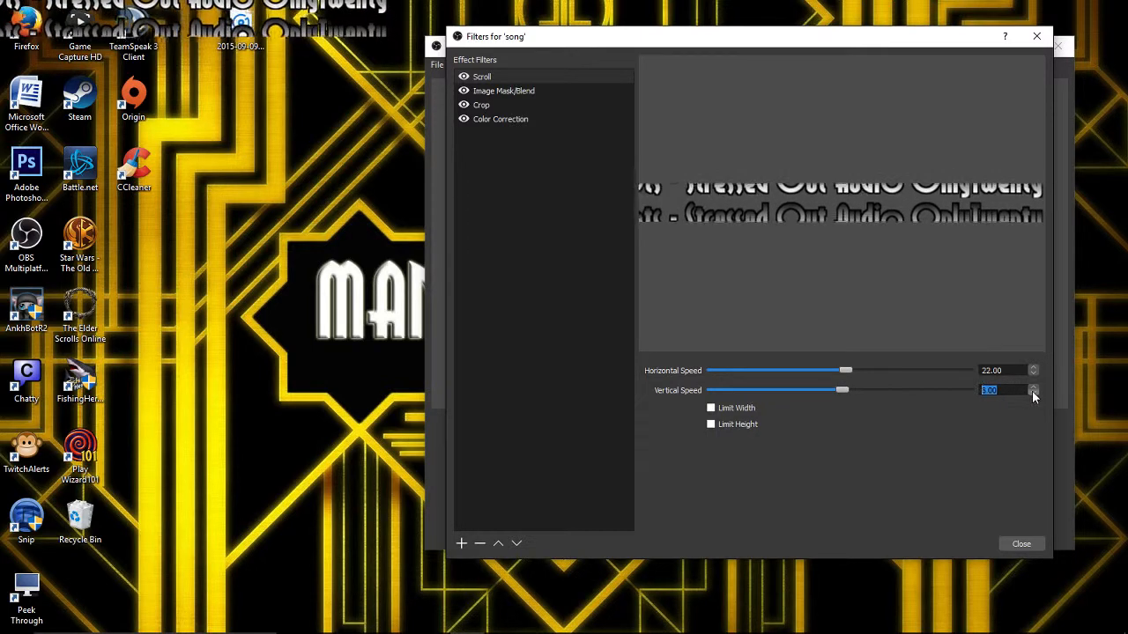
click(1033, 393)
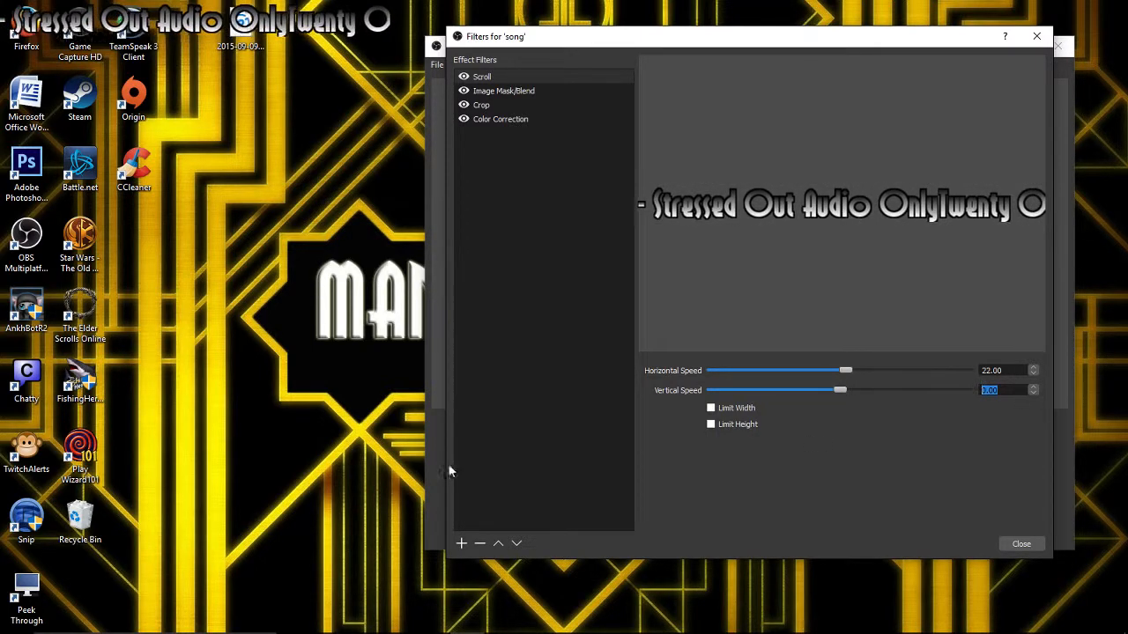
Step: Add a Sharpen effect filter to the song source under its default name and set its sharpness to 1.00
click(461, 544)
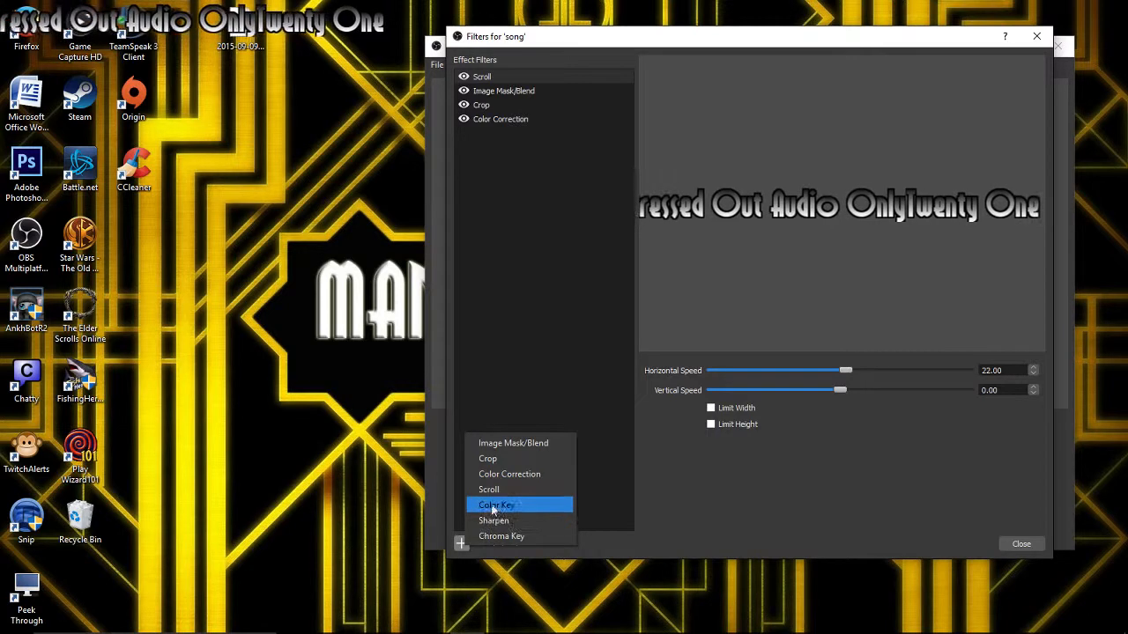
click(494, 521)
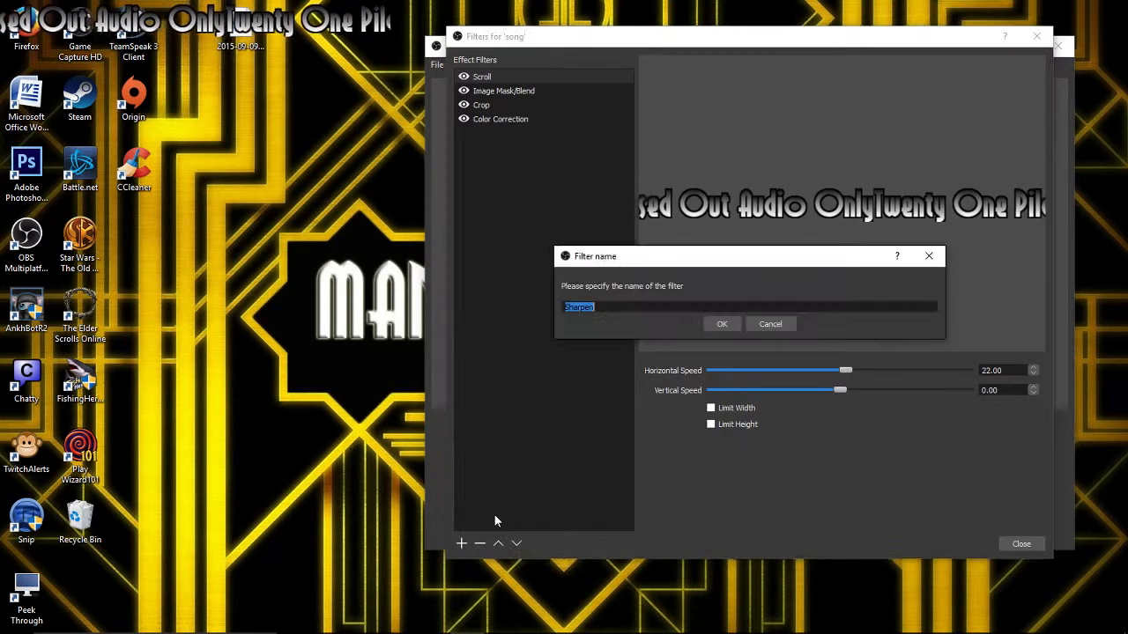
click(705, 328)
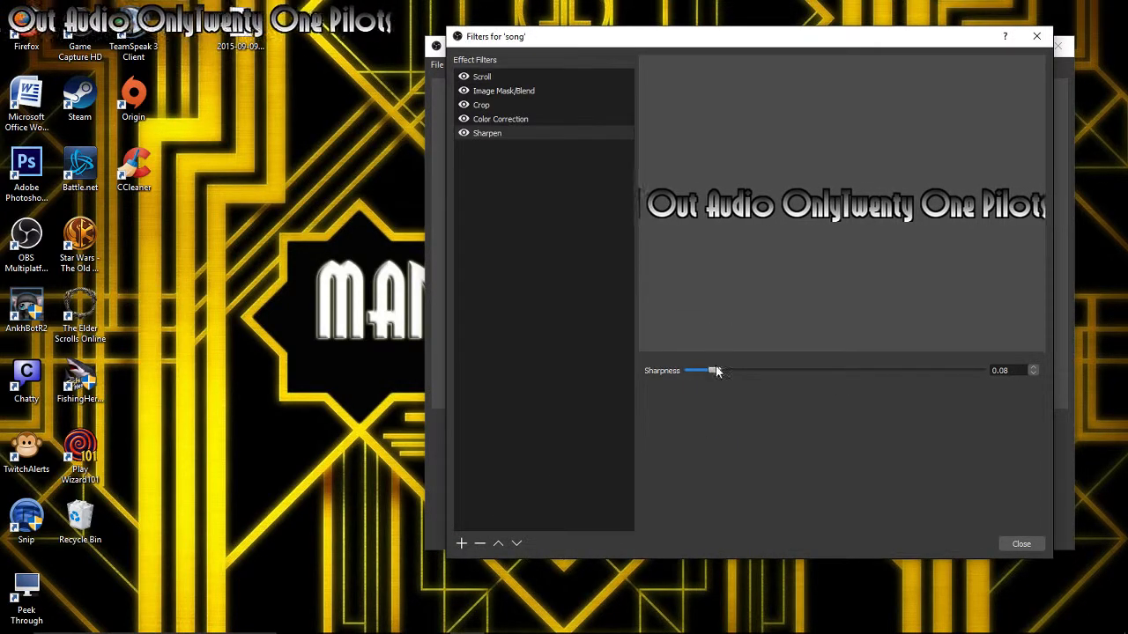
drag(722, 372, 992, 393)
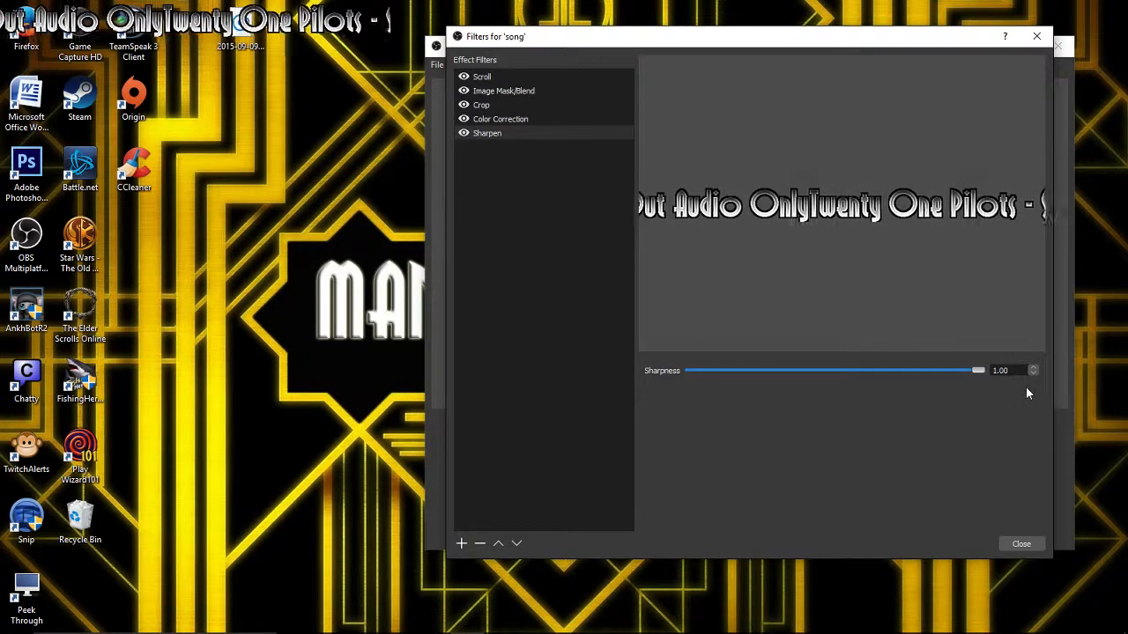
Step: Add a Chroma Key effect filter to the song source under its default name and close the filters window
click(465, 545)
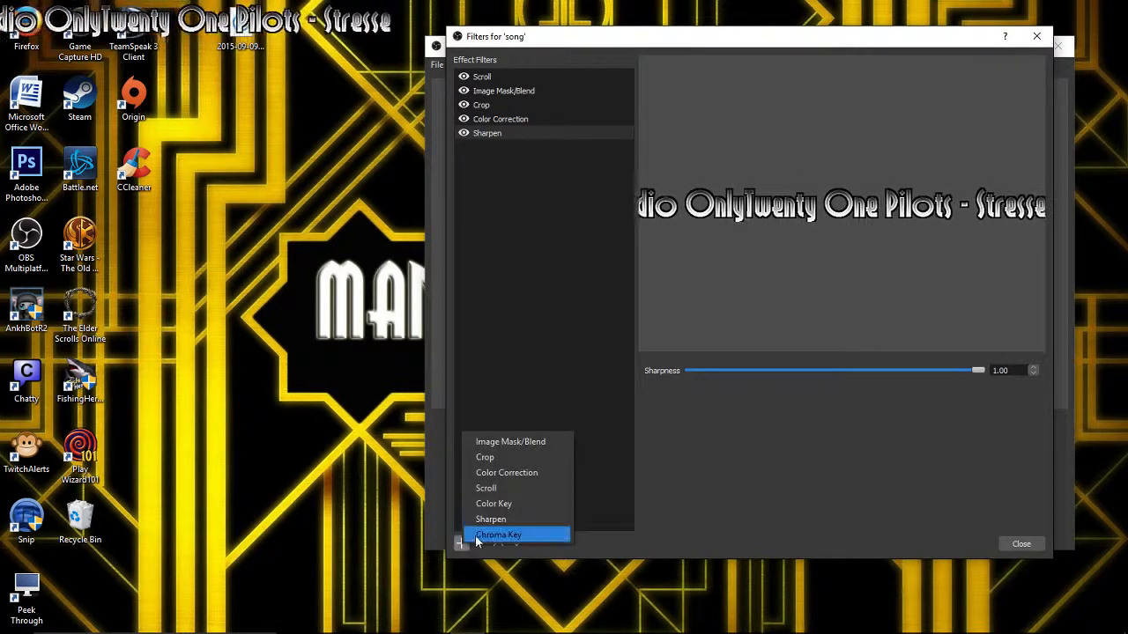
click(499, 534)
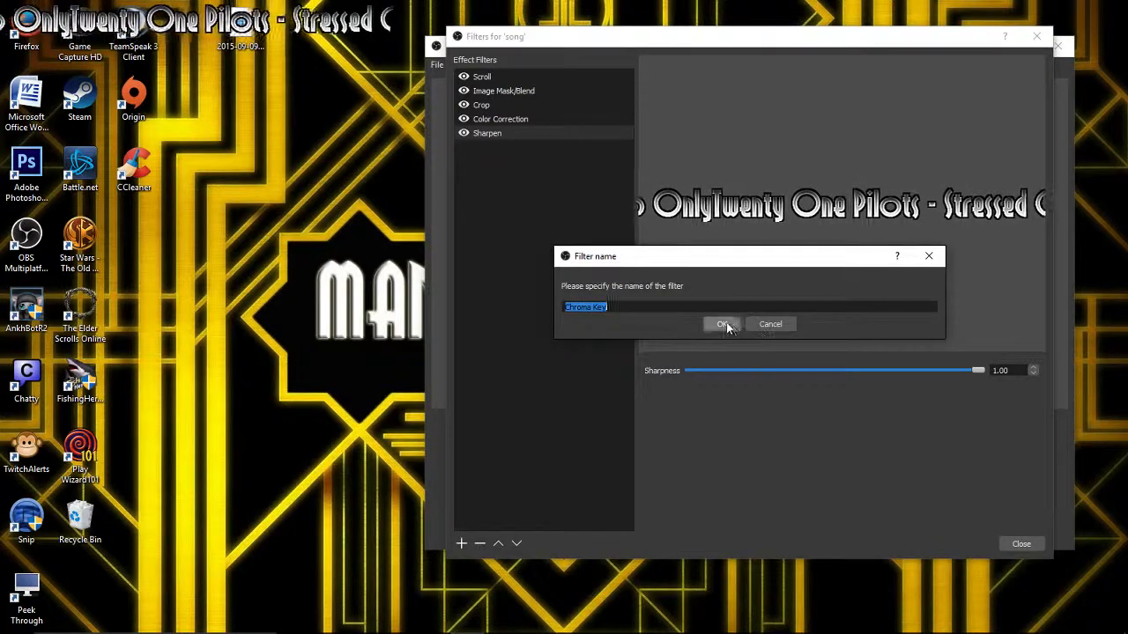
click(722, 322)
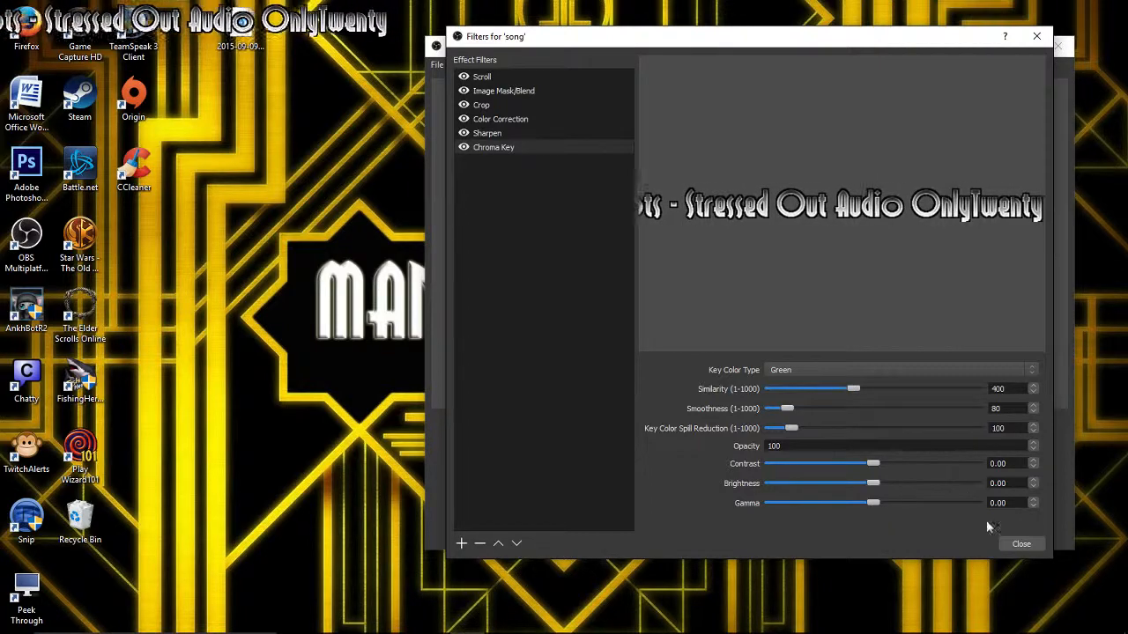
click(1004, 541)
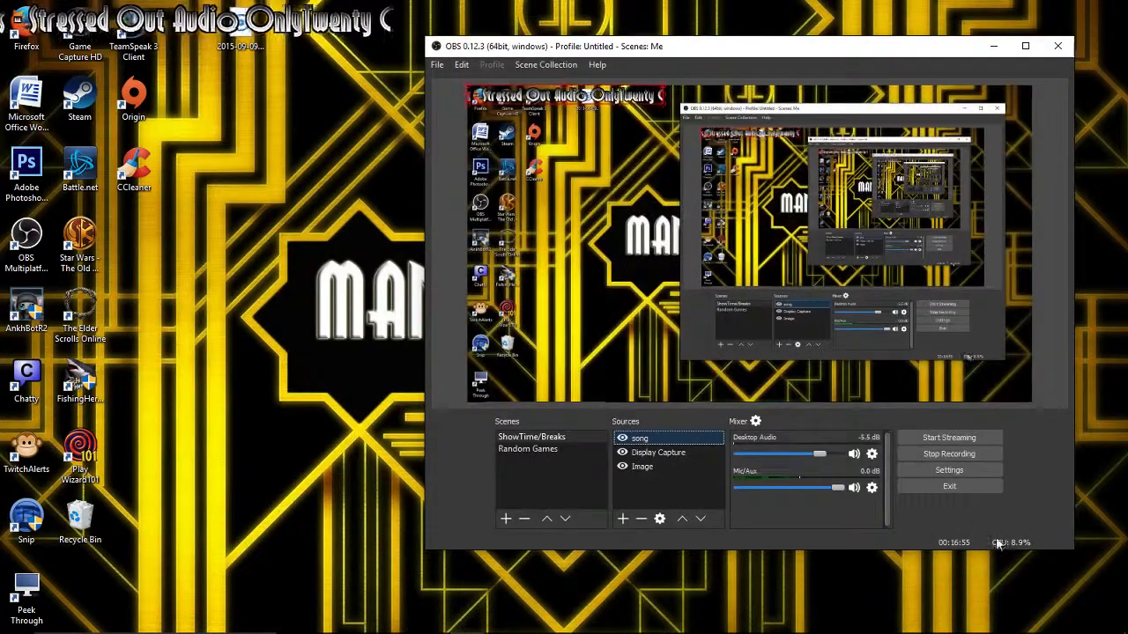
click(656, 454)
right_click(656, 455)
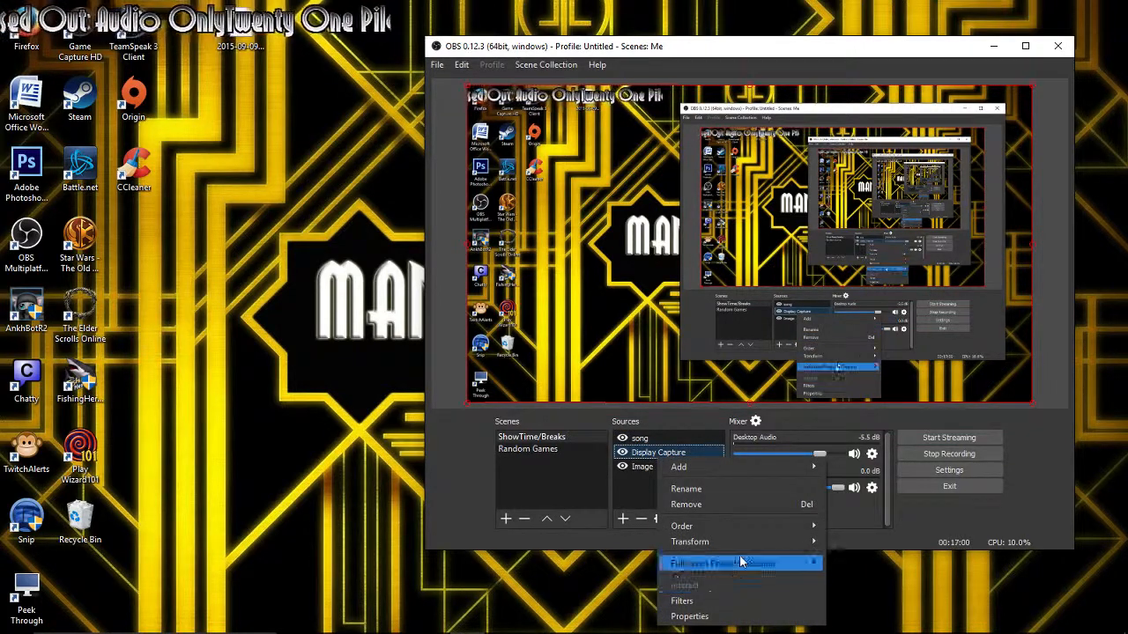
mouse_move(756, 471)
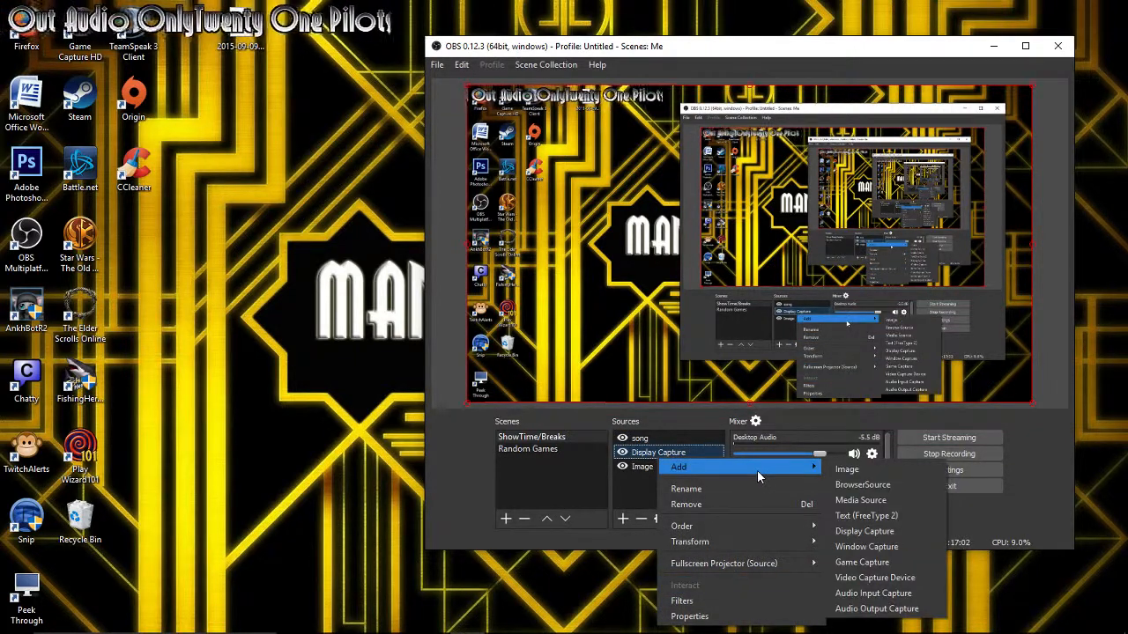
click(627, 471)
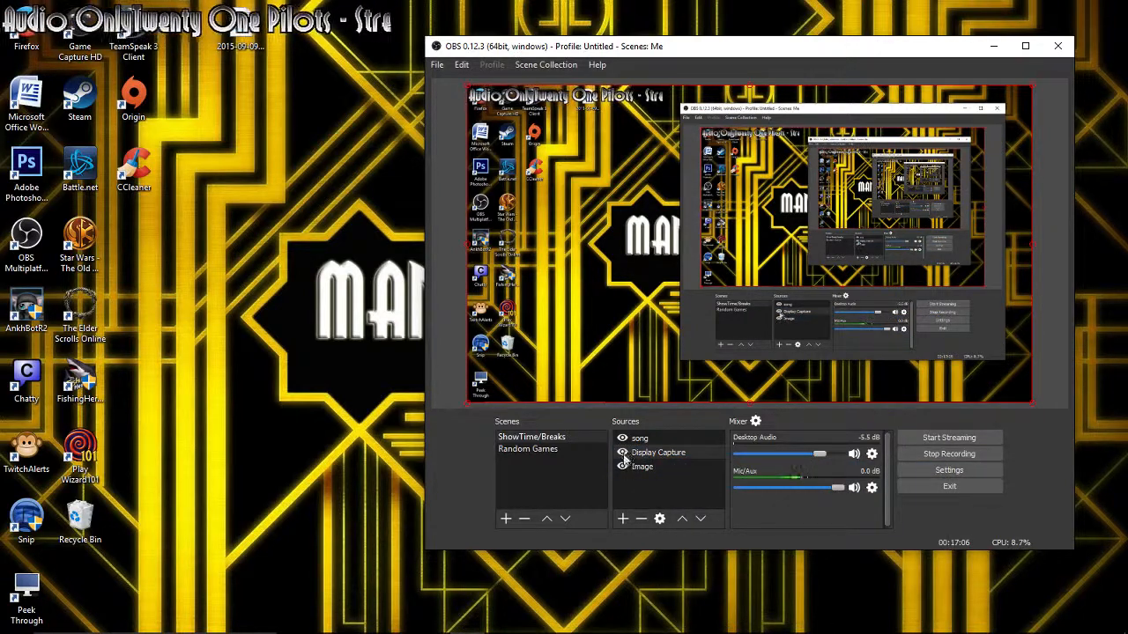
click(621, 453)
click(622, 453)
Step: Add a new Media Source under its default name, view its advanced properties, and cancel the property changes
click(641, 453)
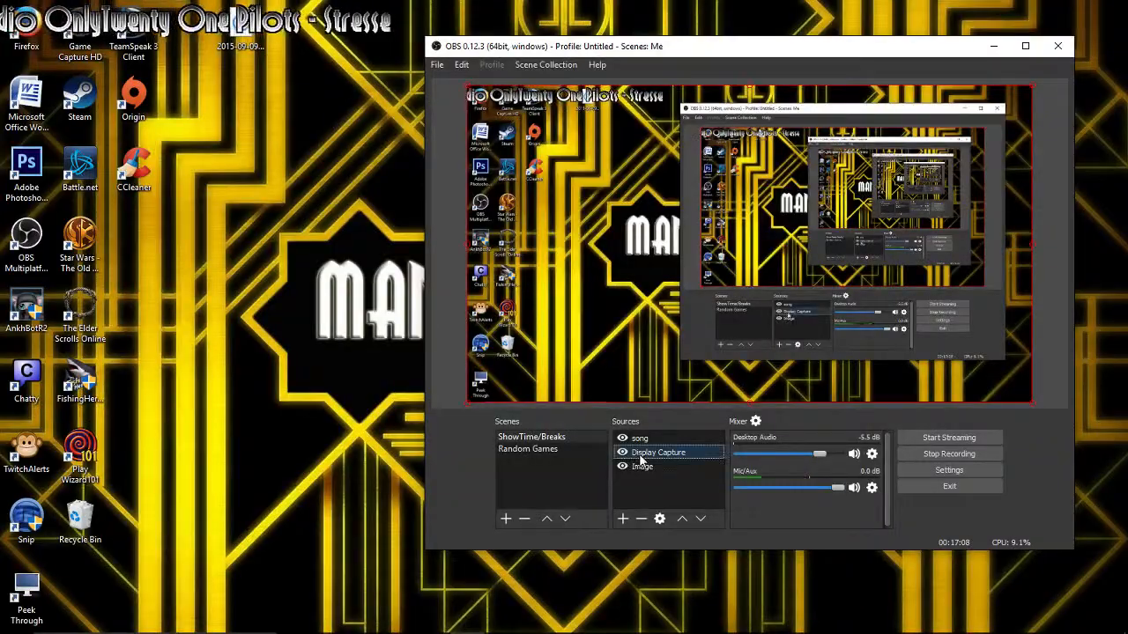
right_click(648, 456)
mouse_move(693, 465)
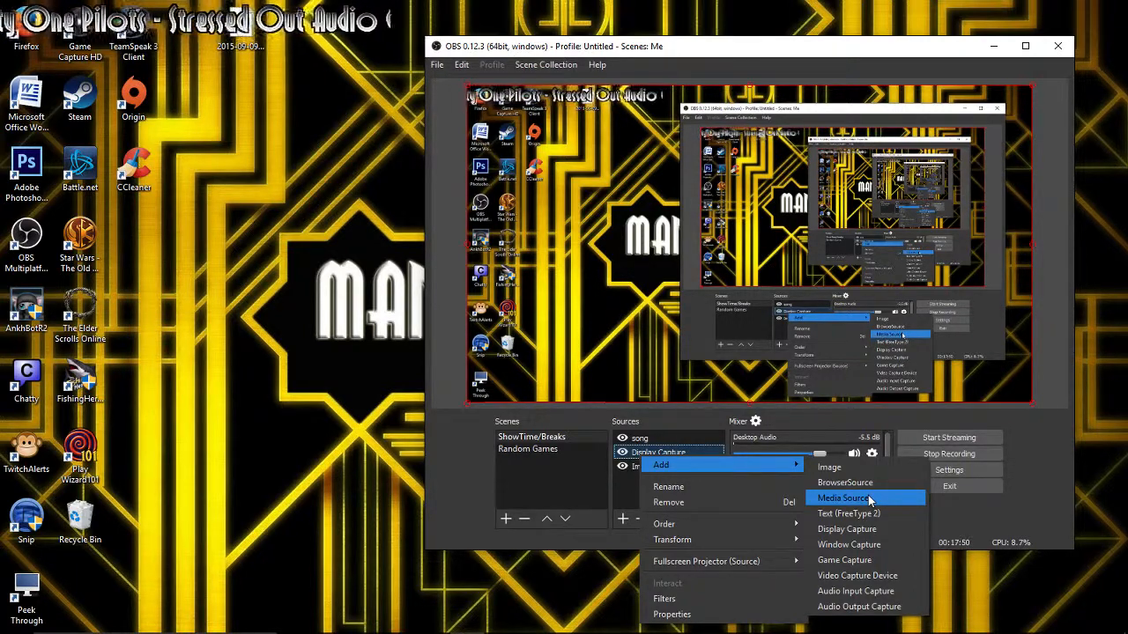
click(869, 500)
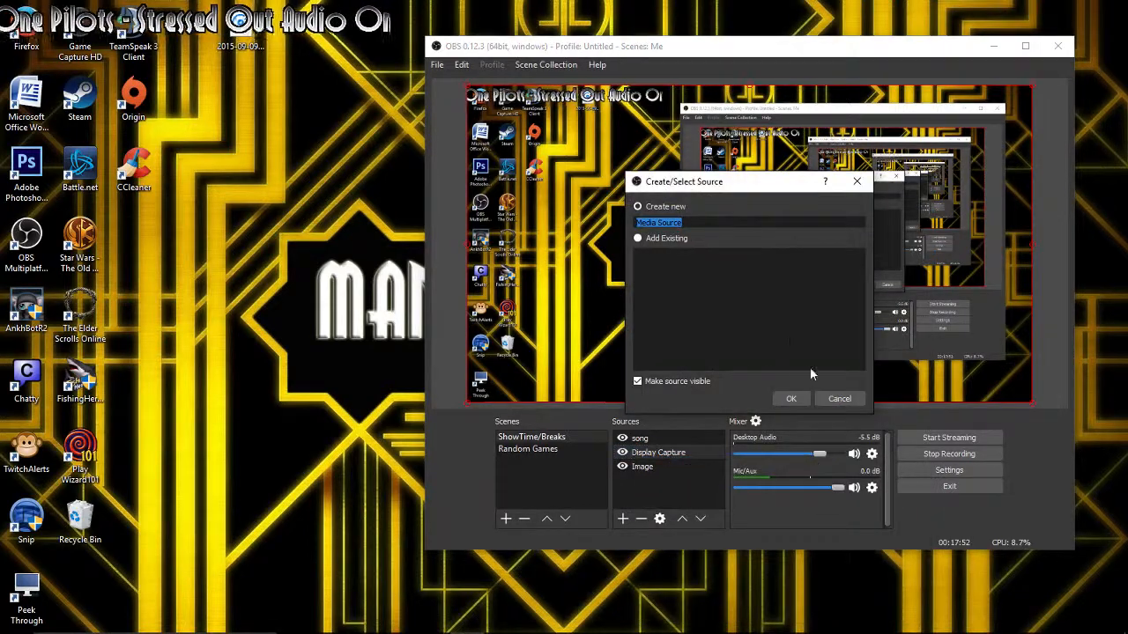
click(789, 398)
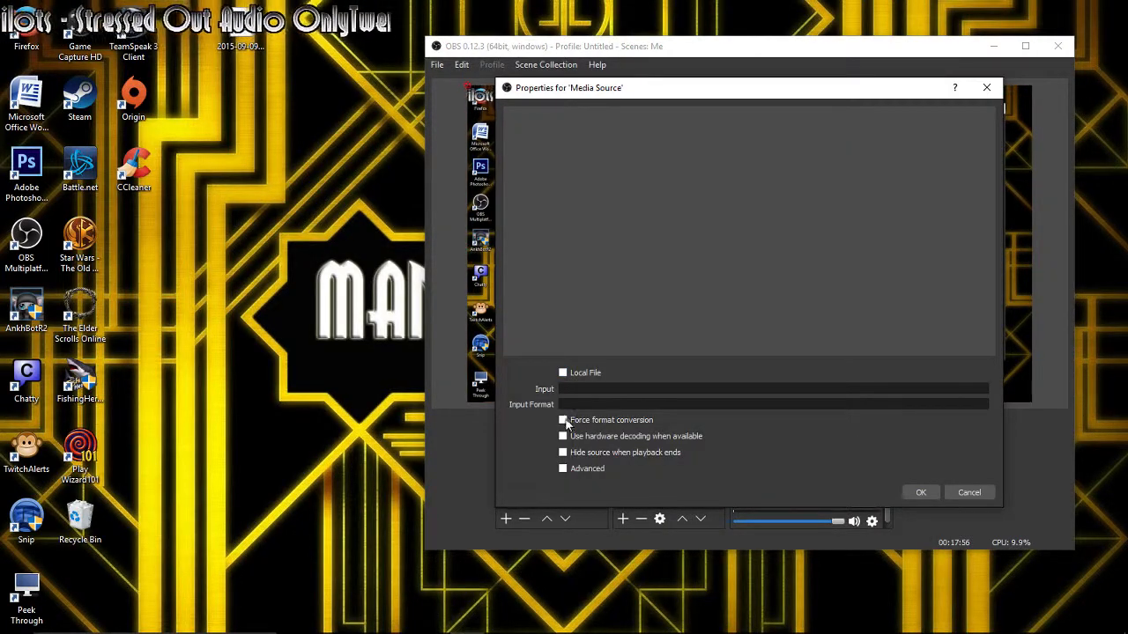
click(567, 470)
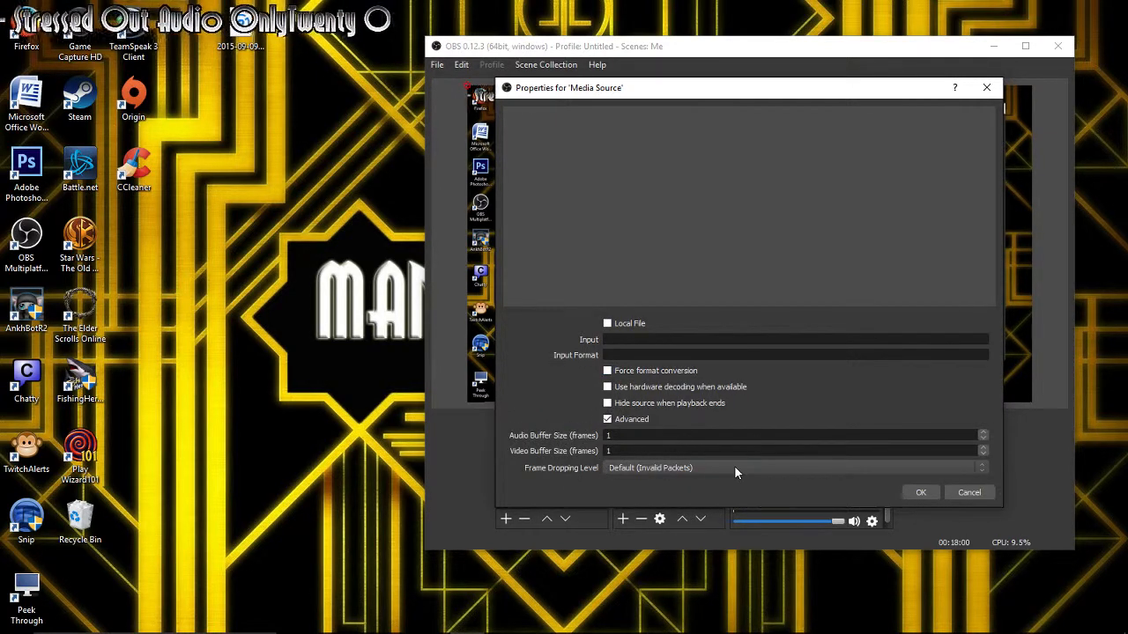
click(969, 492)
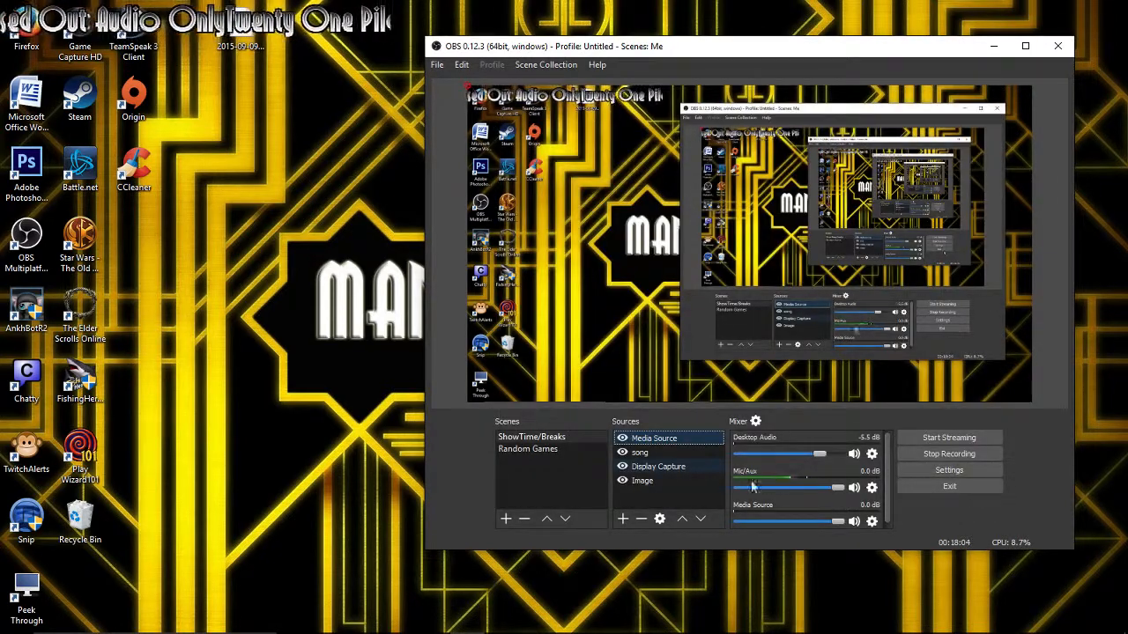
Step: Add the existing Goal browser source to the ShowTime/Breaks scene and move it to the lower part of the canvas, just right of centre
right_click(670, 440)
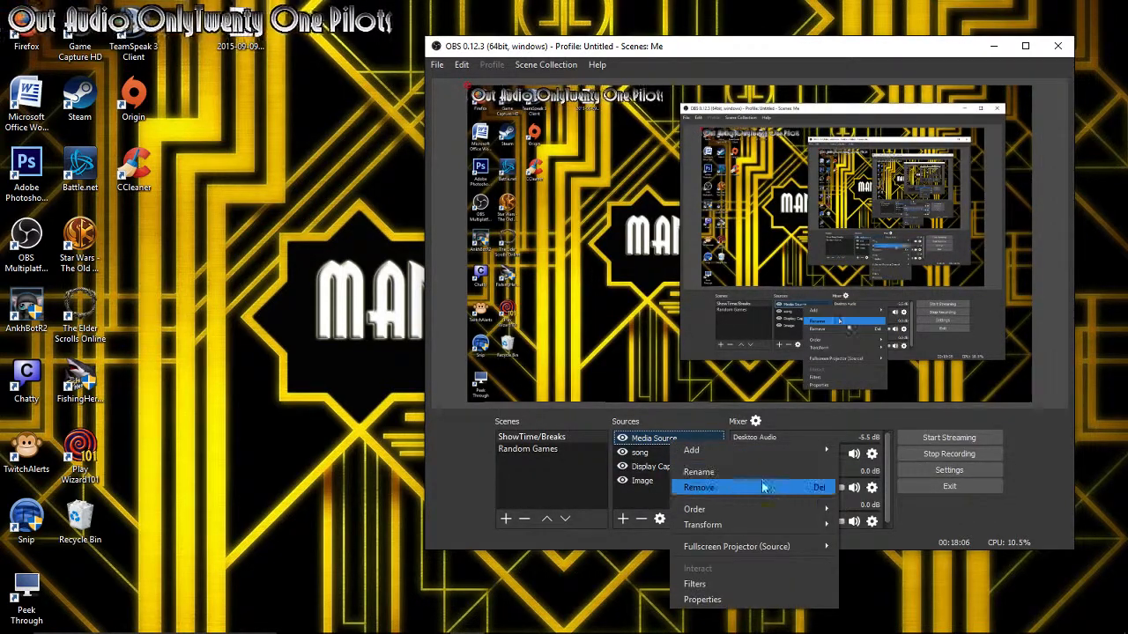
mouse_move(769, 527)
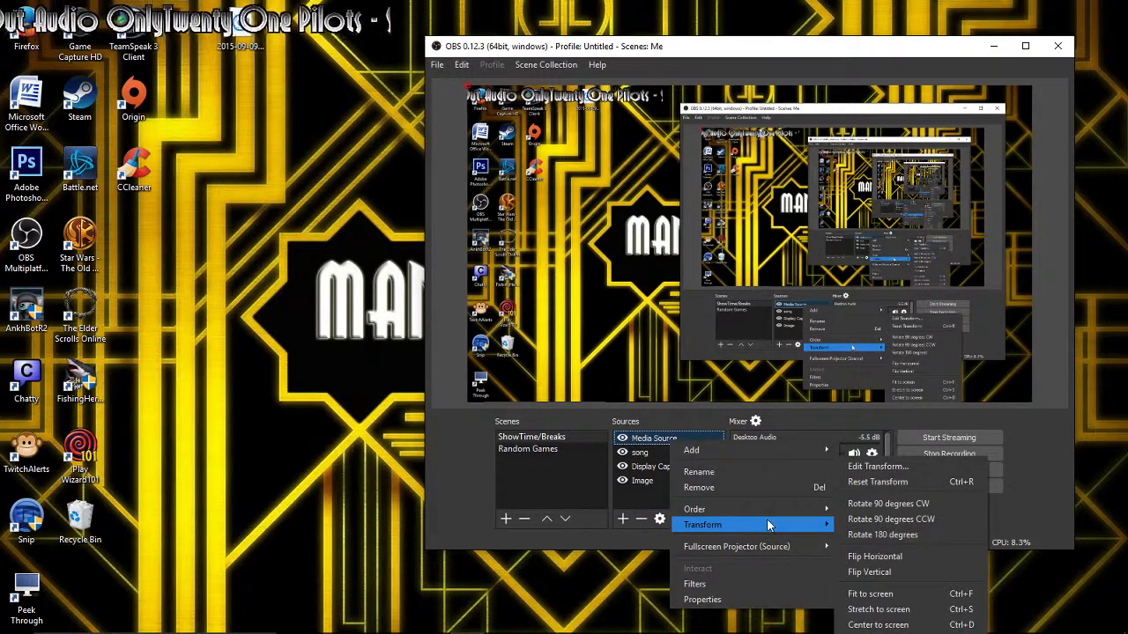
mouse_move(773, 452)
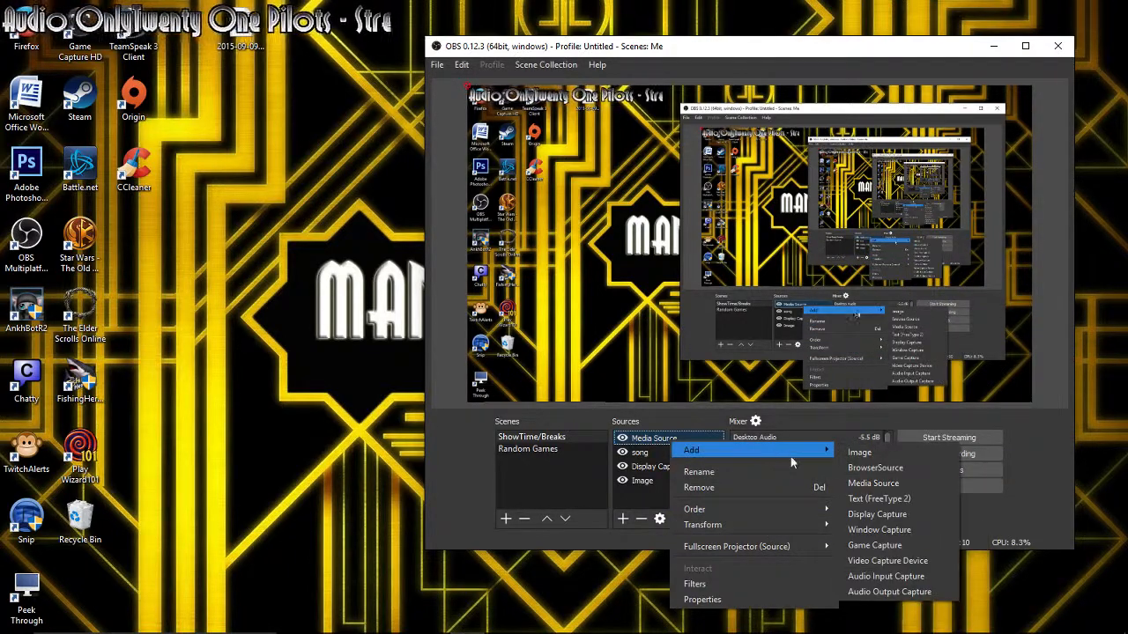
click(877, 469)
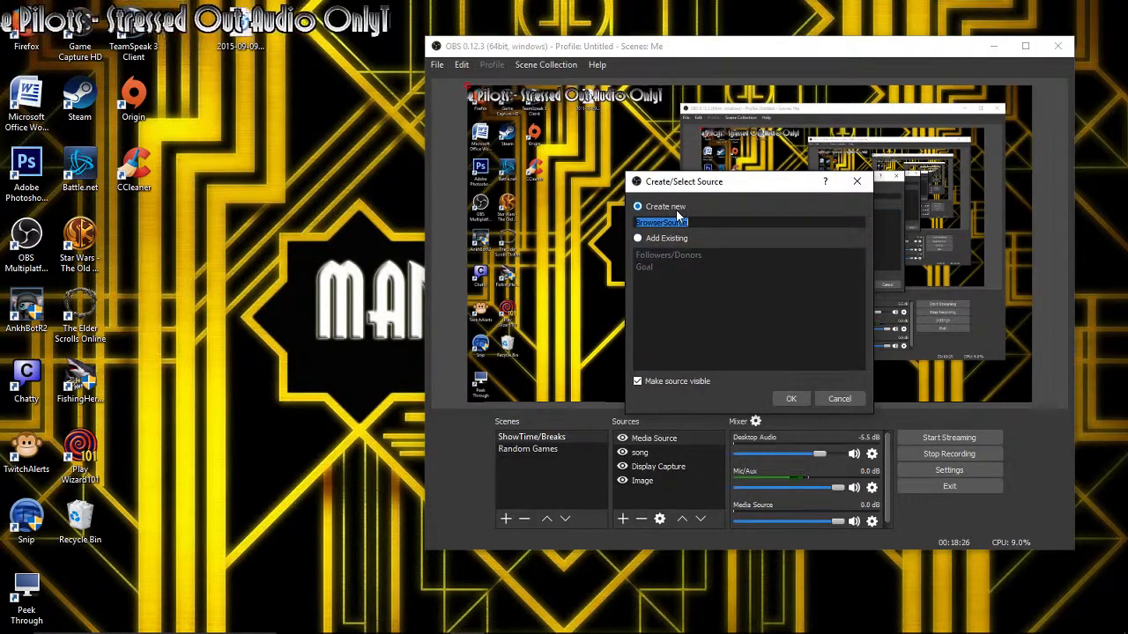
click(637, 236)
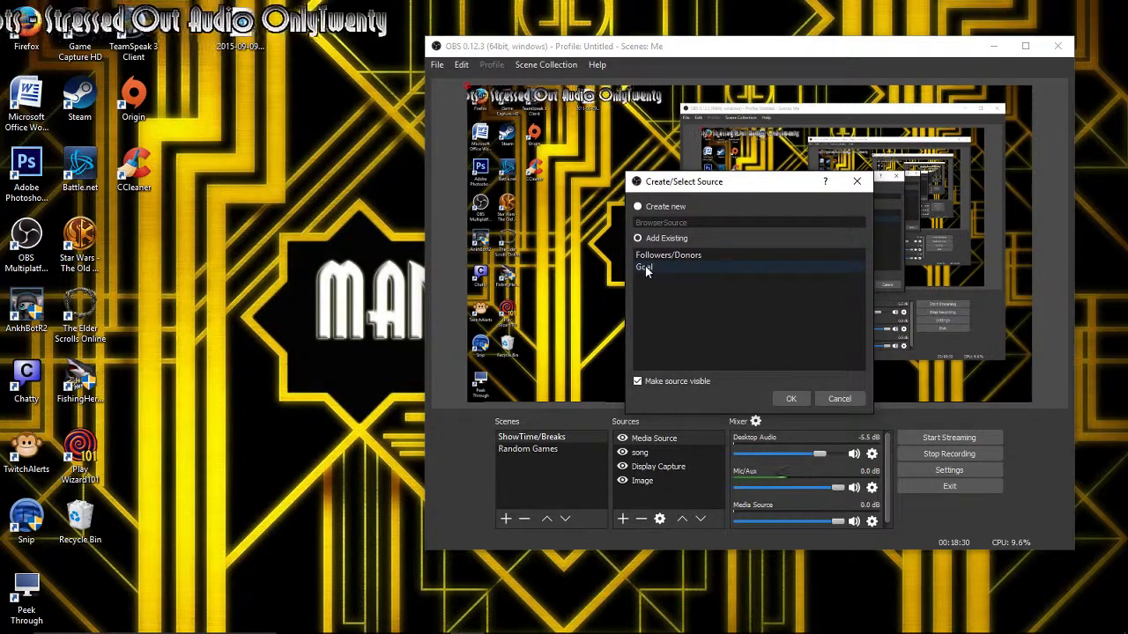
click(645, 267)
click(779, 400)
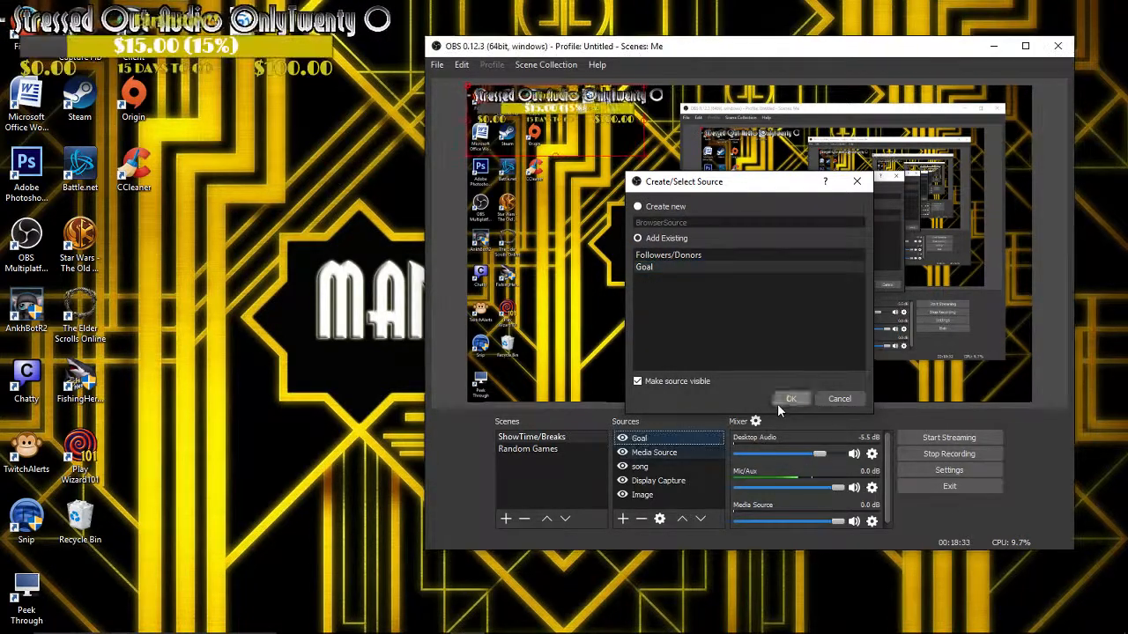
drag(611, 134, 843, 335)
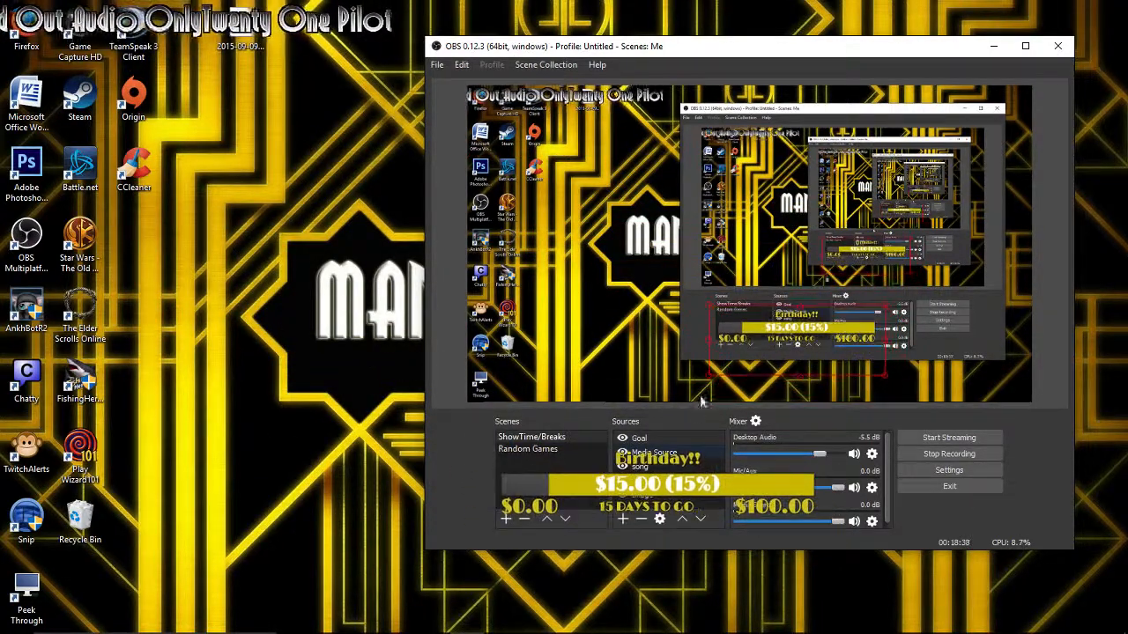
Step: Remove the Goal source from the scene
right_click(671, 441)
right_click(674, 442)
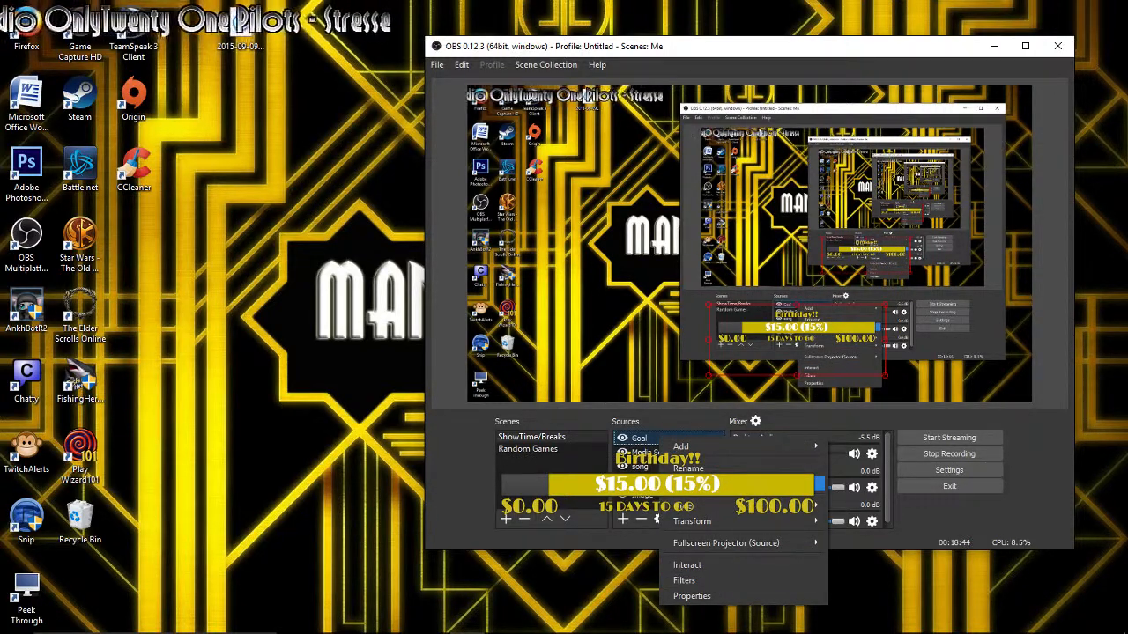
click(696, 483)
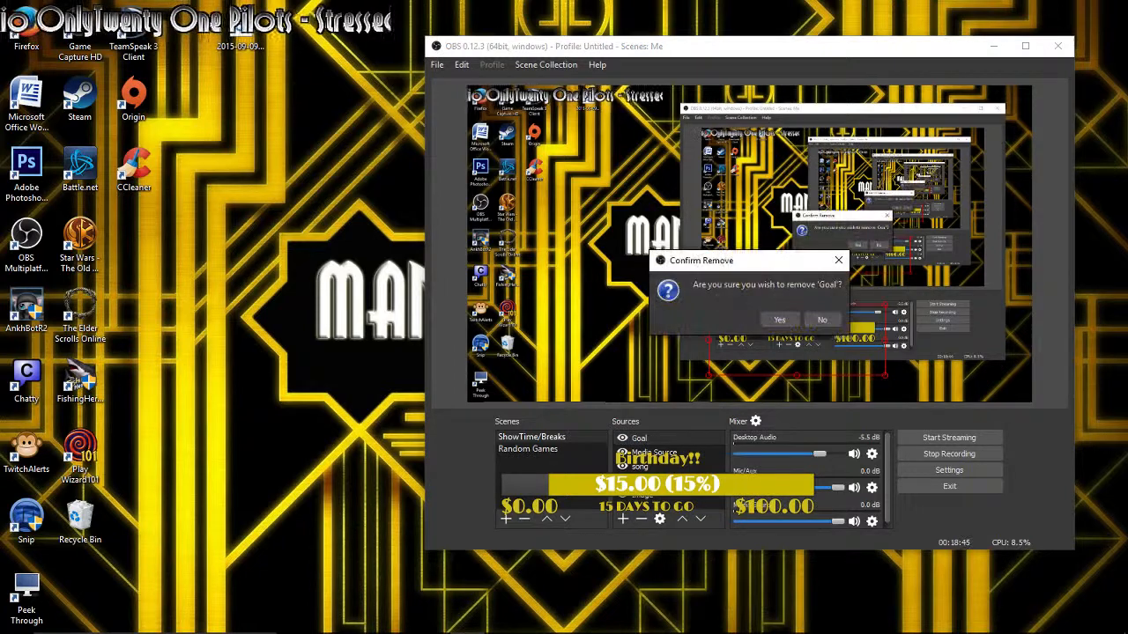
click(768, 321)
Step: Add a new BrowserSource under its default name, view its URL and size properties, and cancel the property changes
right_click(677, 493)
mouse_move(709, 498)
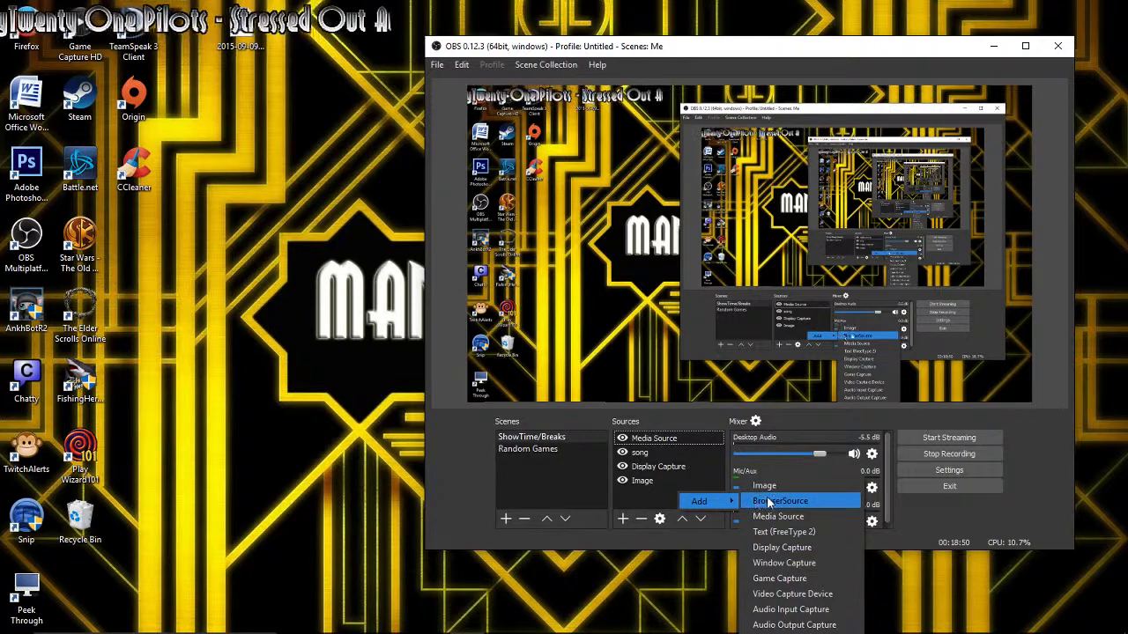
click(769, 502)
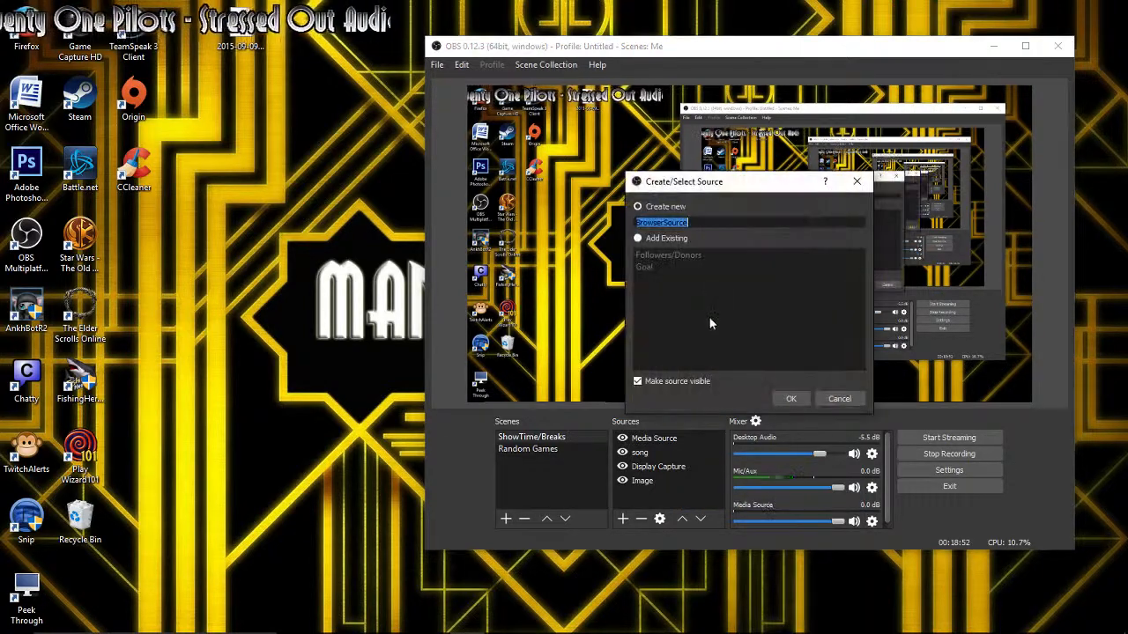
click(646, 237)
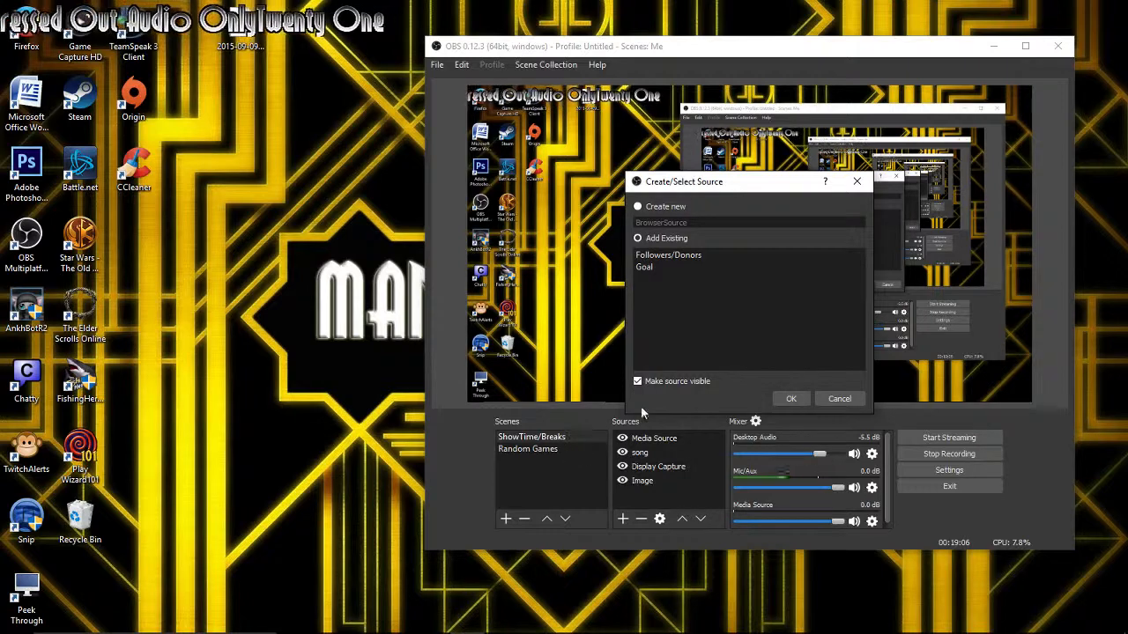
click(650, 208)
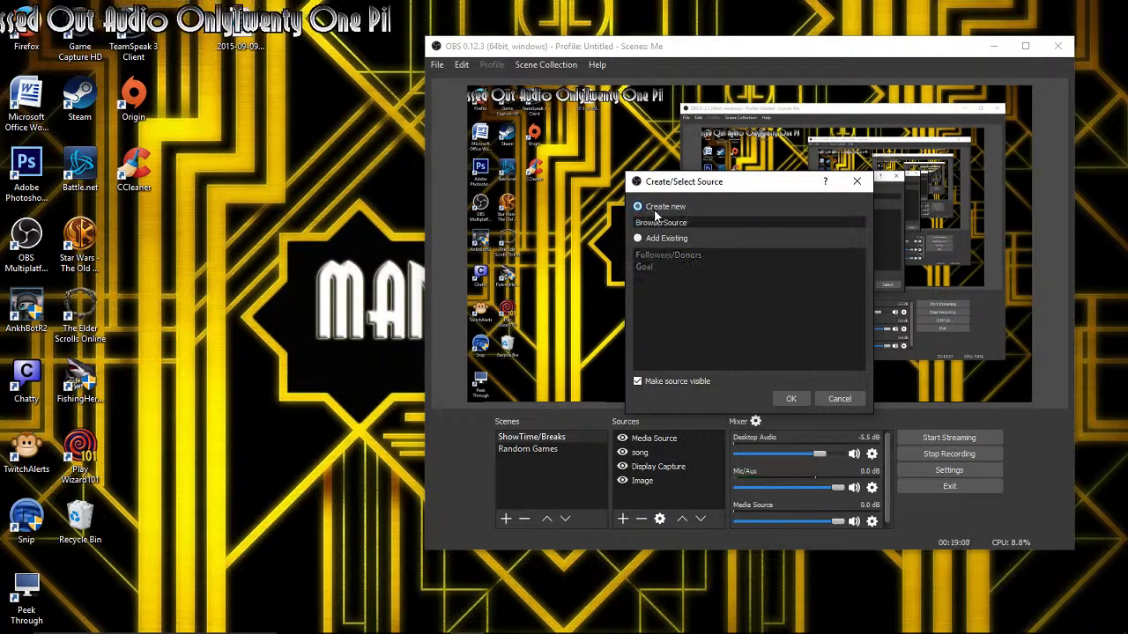
click(791, 399)
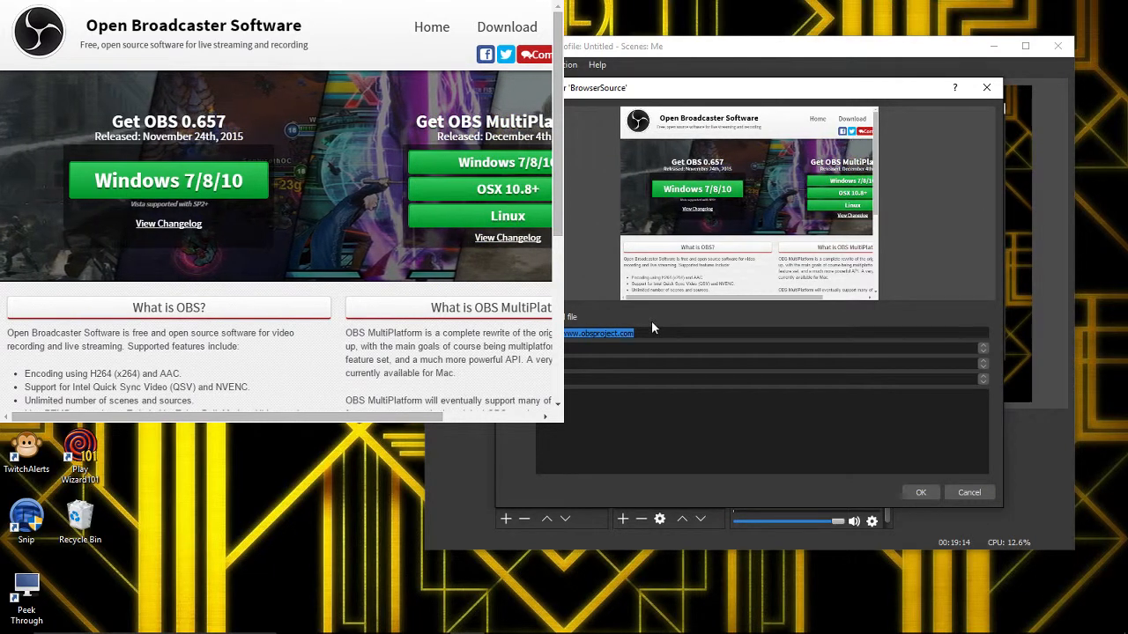
click(567, 377)
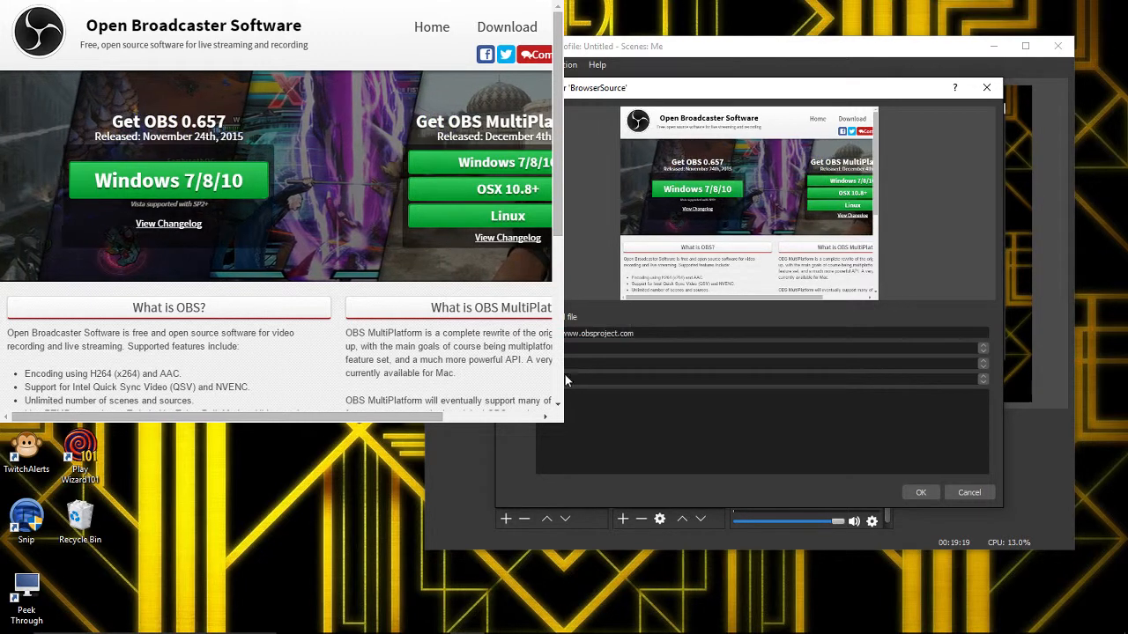
click(980, 493)
Step: Remove the new BrowserSource from the scene
right_click(679, 447)
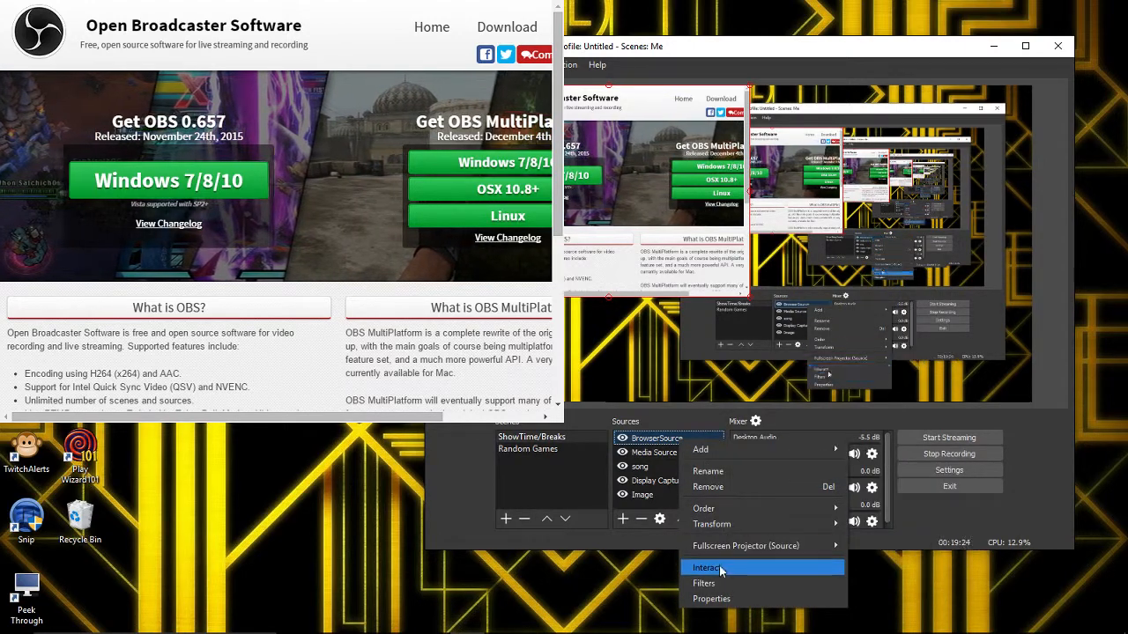
click(728, 488)
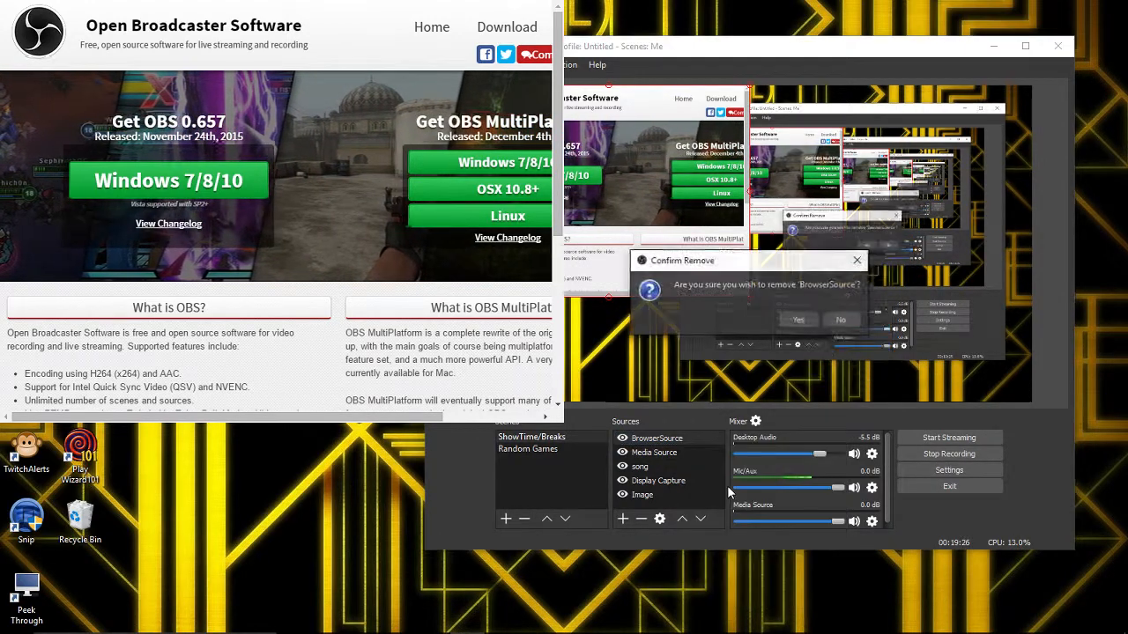
click(807, 330)
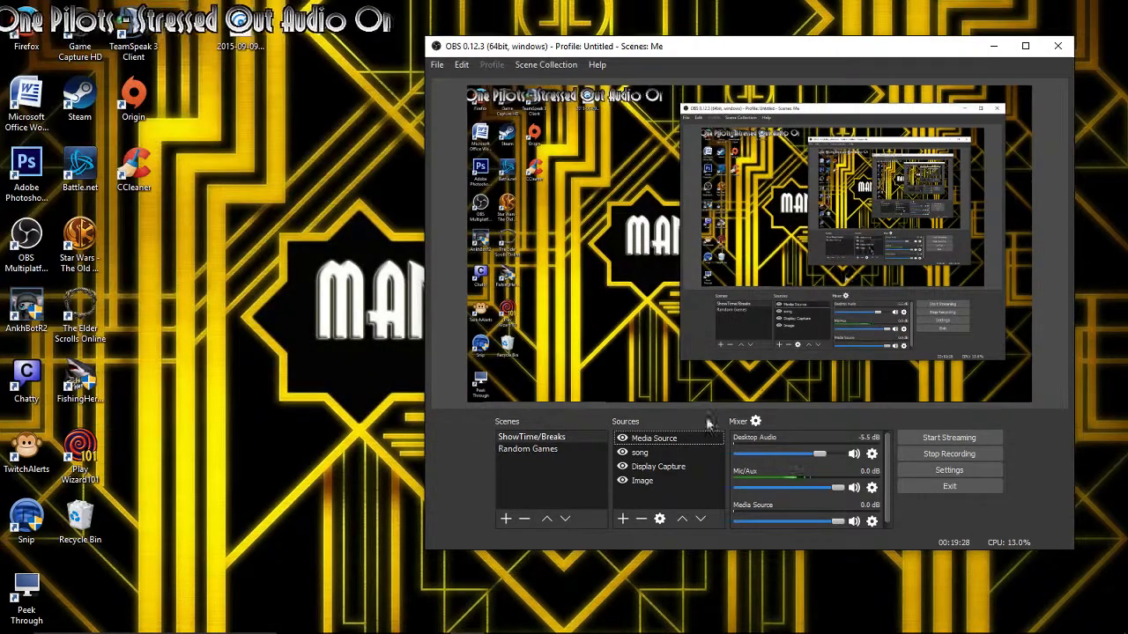
Step: Add a second Display Capture source under its default name and cancel its property changes
right_click(666, 497)
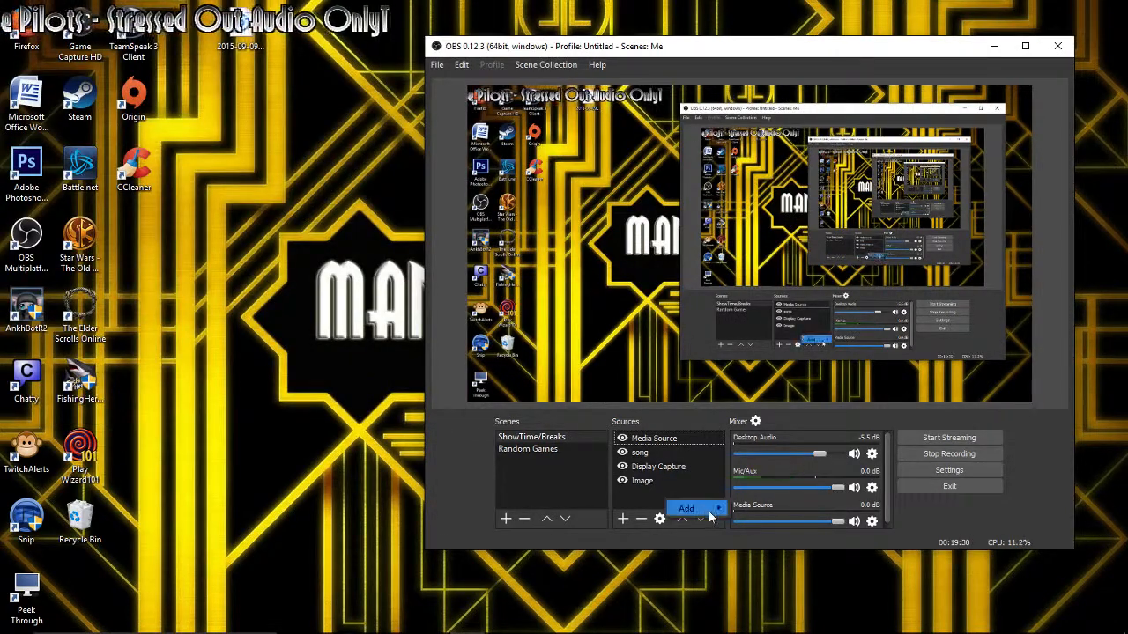
mouse_move(710, 512)
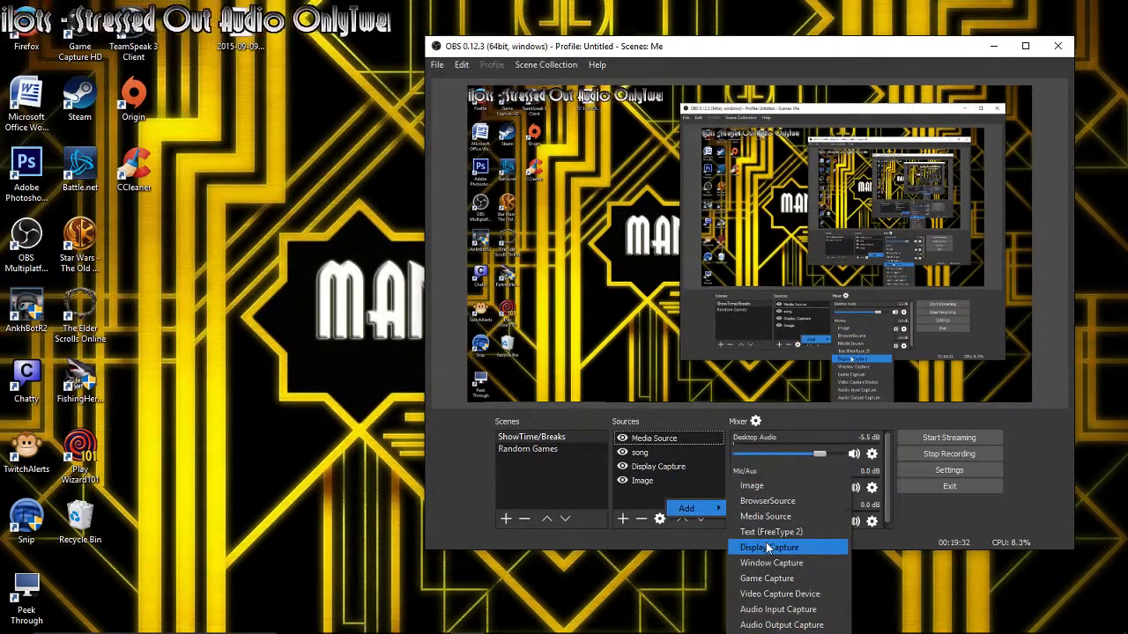
click(766, 542)
click(804, 401)
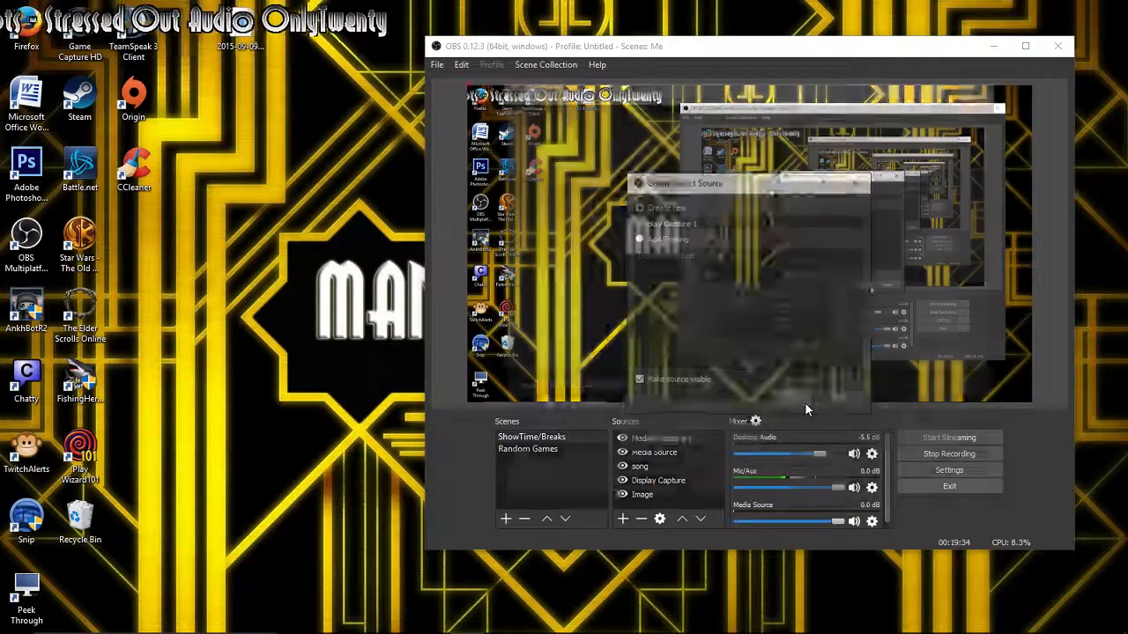
click(962, 489)
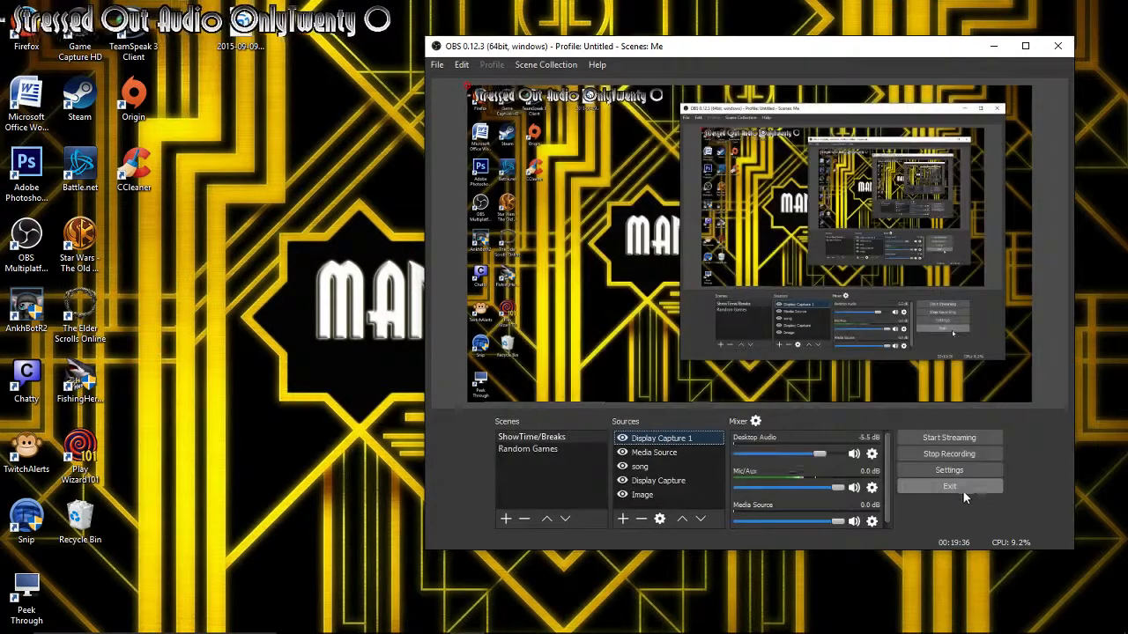
Step: Add a new Window Capture source under its default name, view its properties, and cancel the property changes
right_click(675, 498)
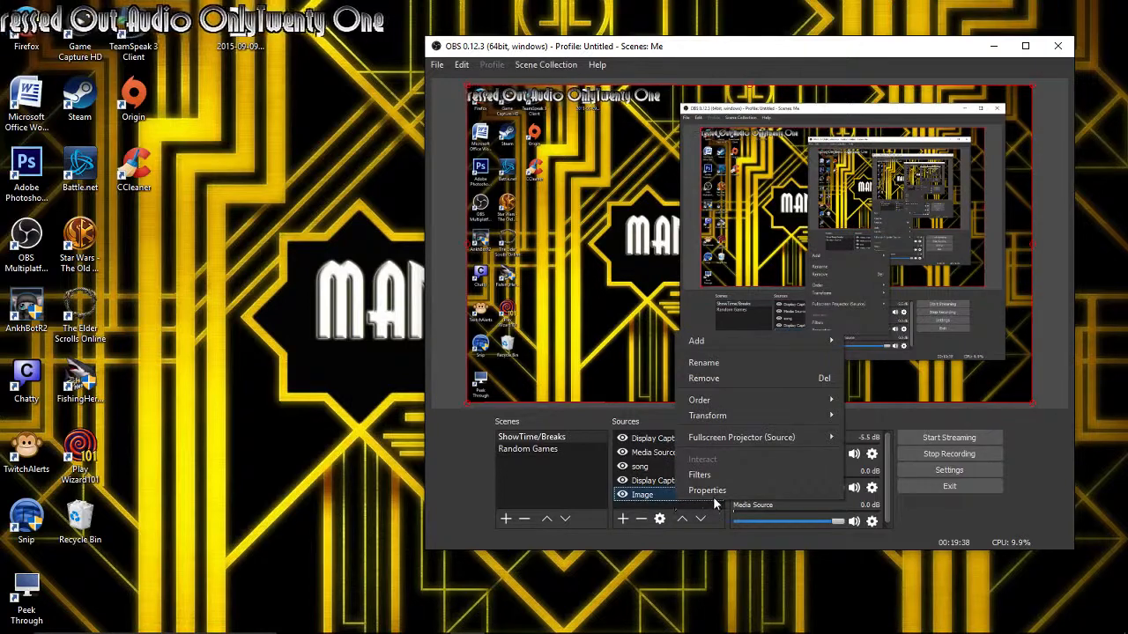
mouse_move(740, 342)
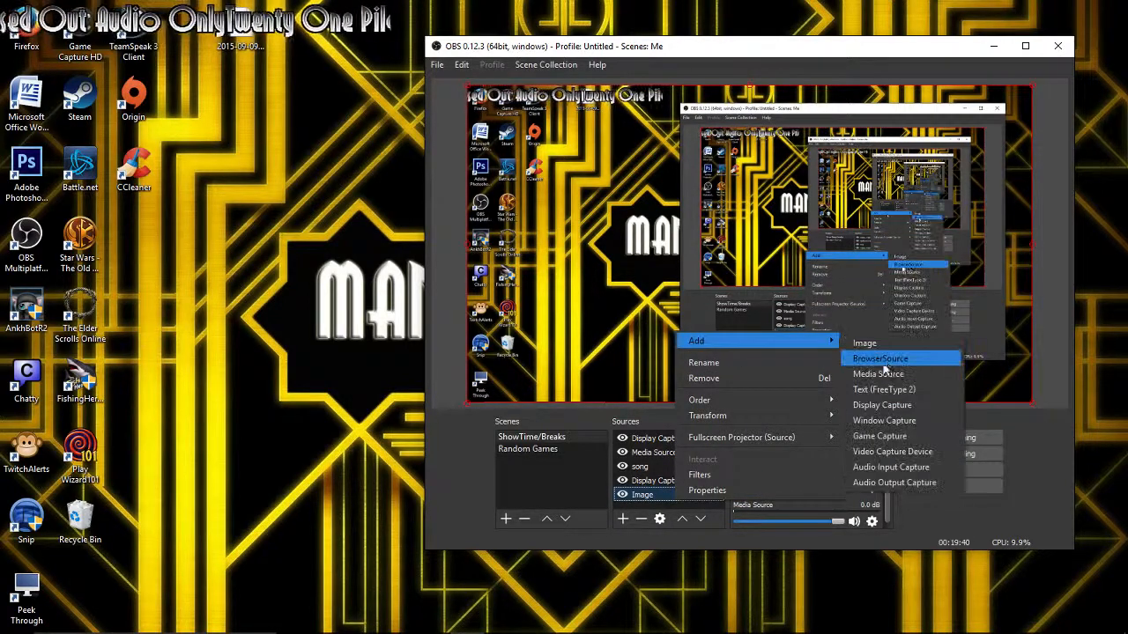
click(902, 424)
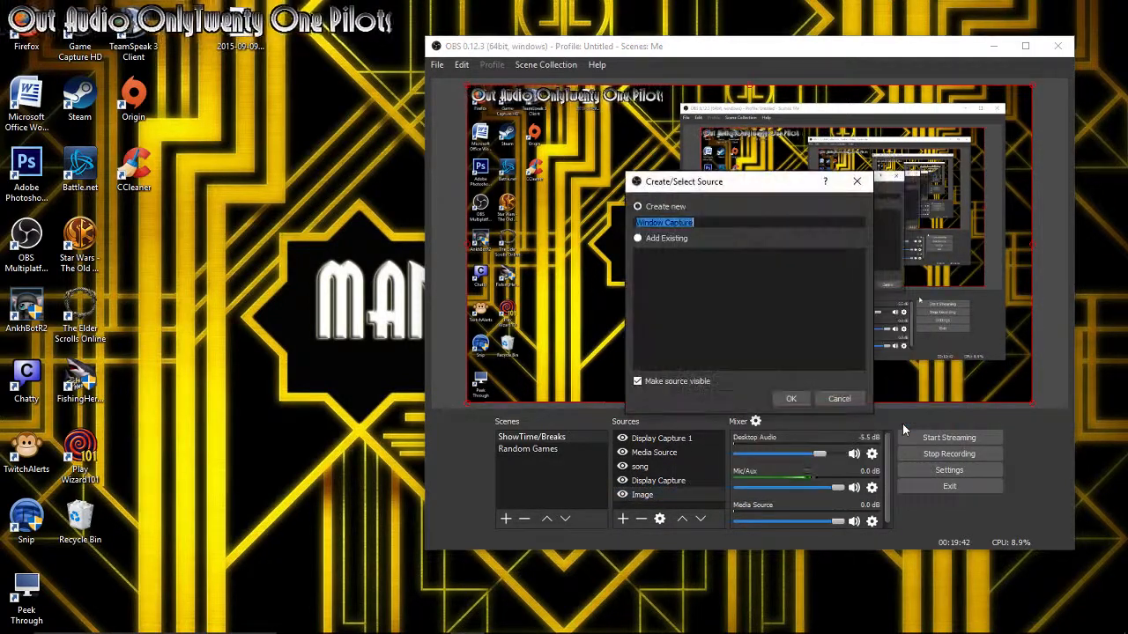
click(781, 398)
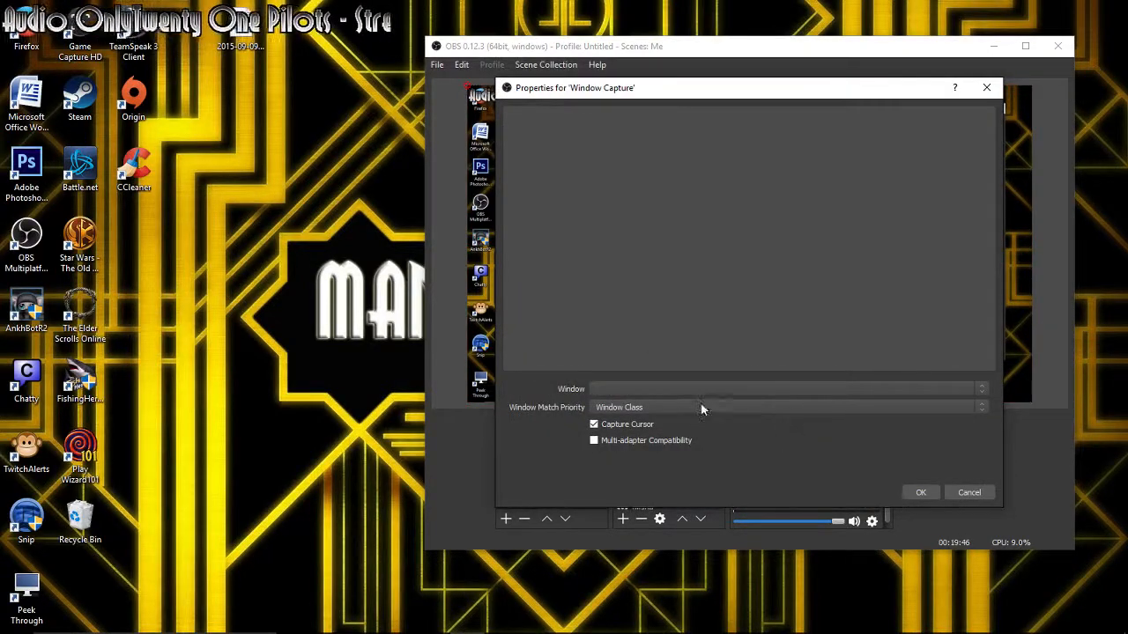
click(977, 491)
scroll(695, 484, down, 1)
scroll(694, 484, up, 1)
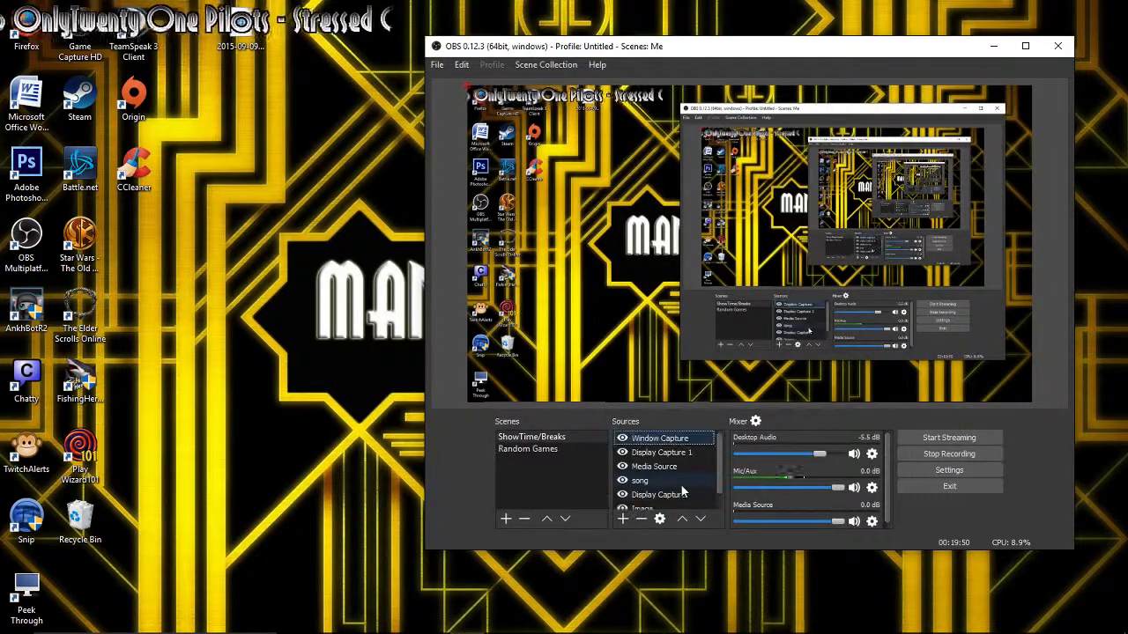
Step: Remove the Window Capture and Display Capture 1 sources from the scene
right_click(669, 441)
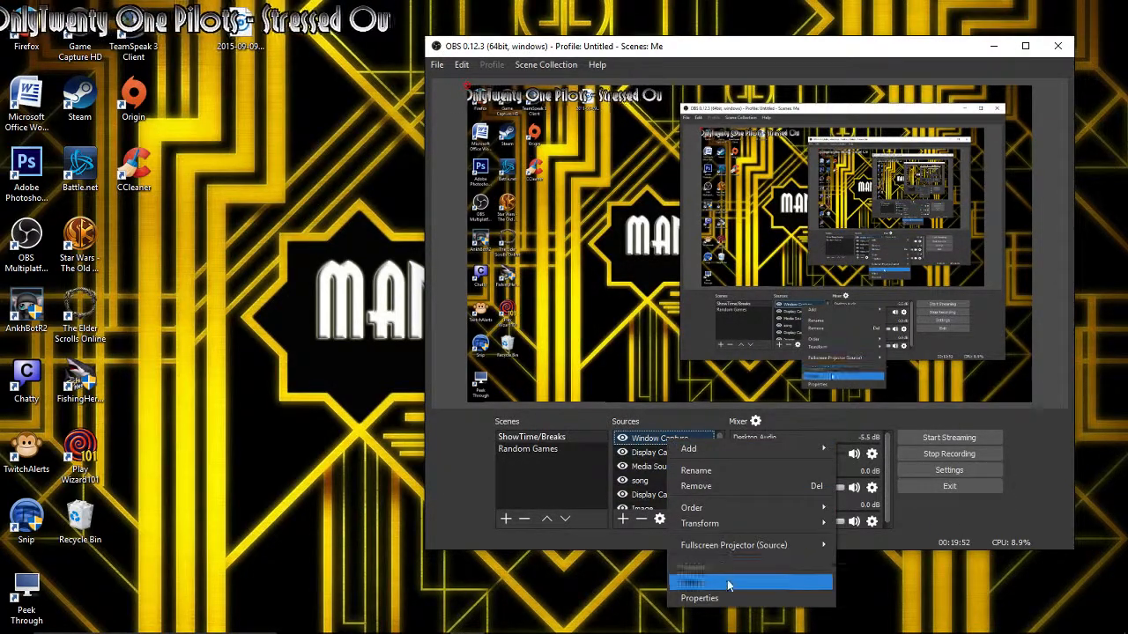
click(714, 487)
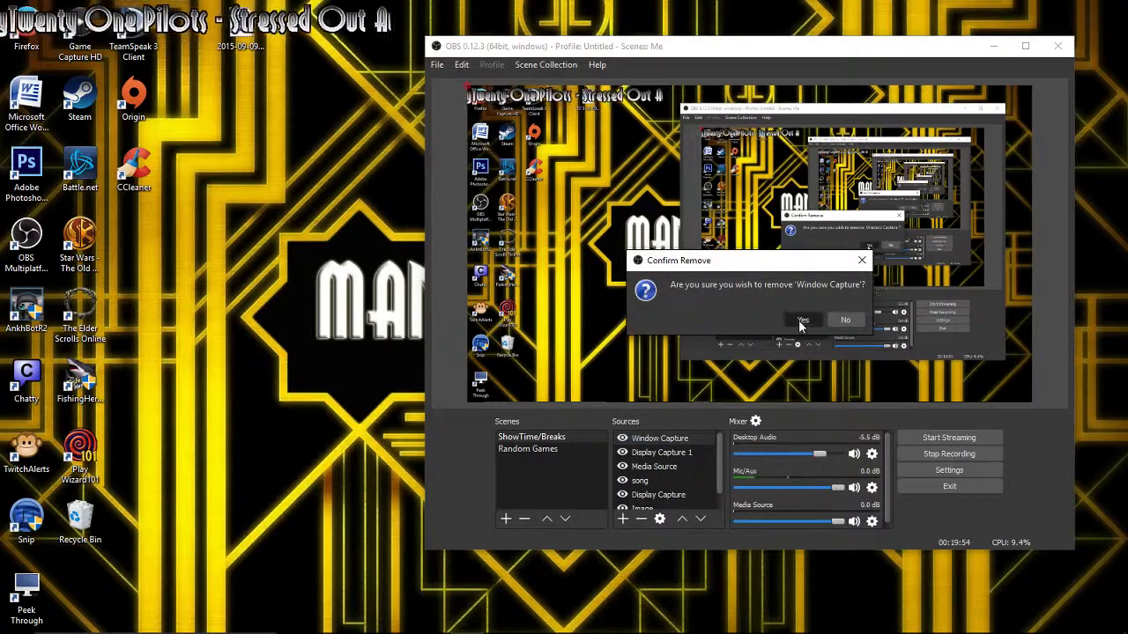
click(798, 320)
right_click(669, 438)
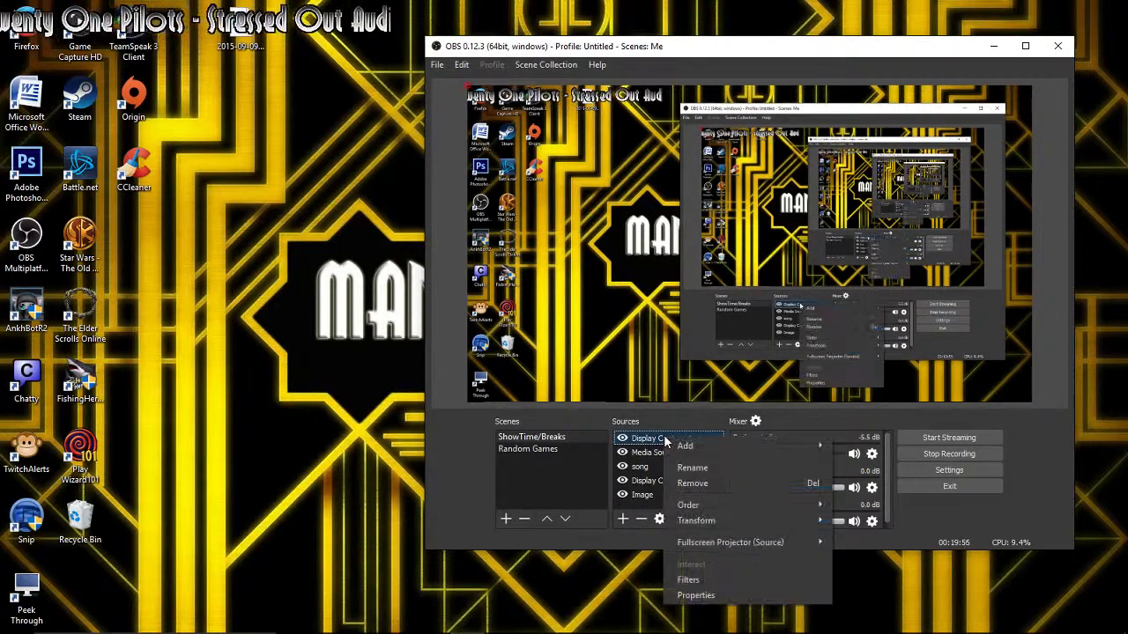
click(749, 487)
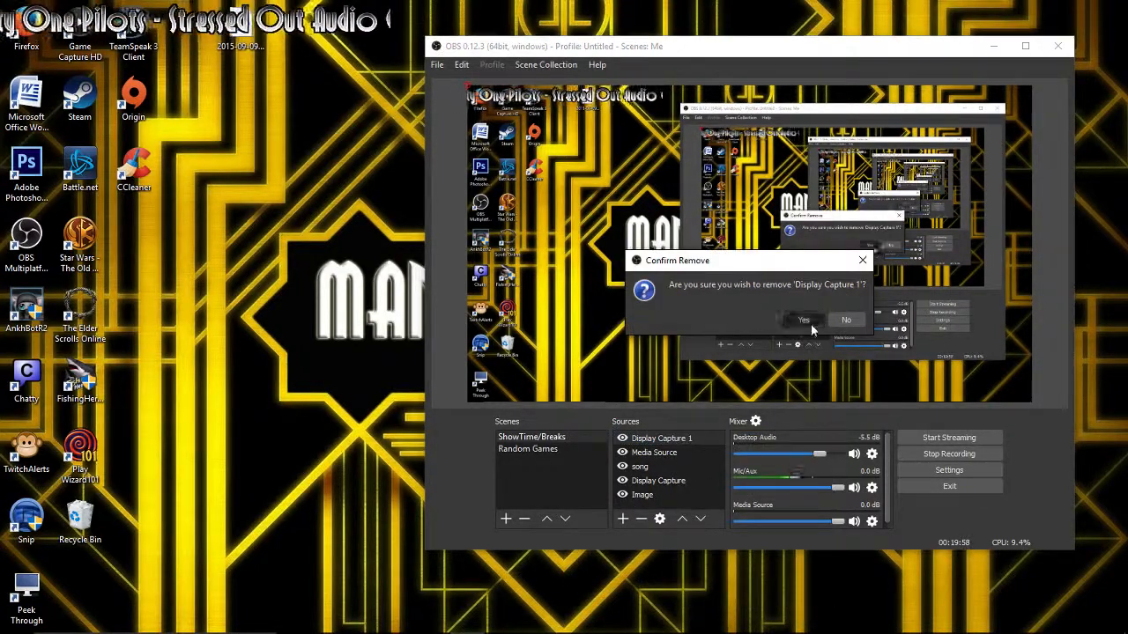
click(800, 321)
Step: Add a new Game Capture source under its default name to the ShowTime/Breaks scene
right_click(659, 490)
mouse_move(690, 500)
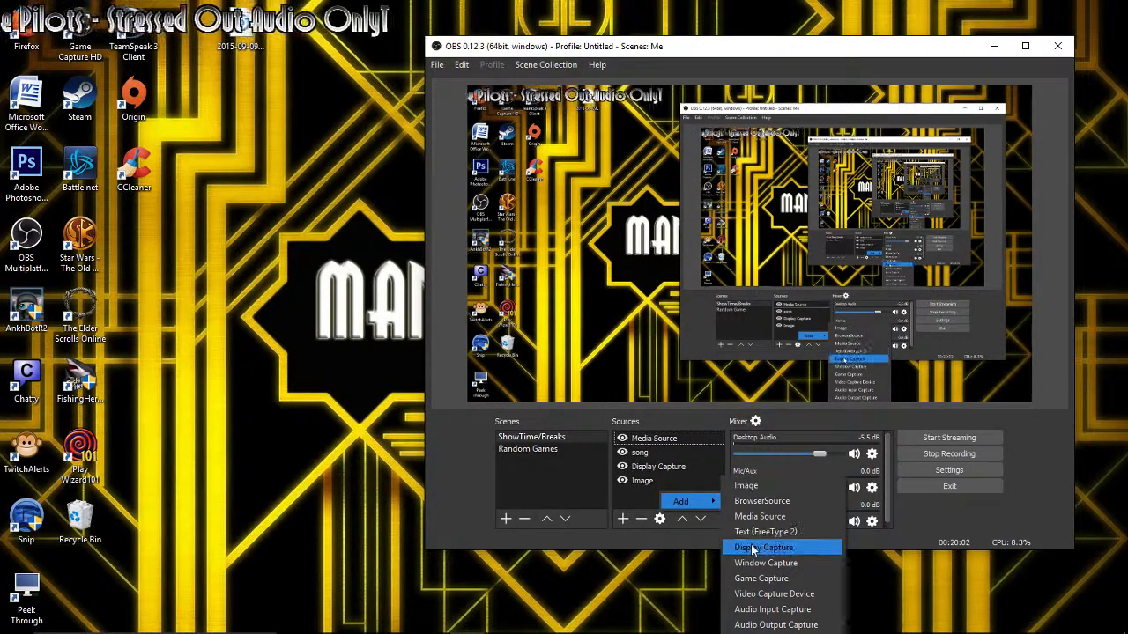
click(759, 577)
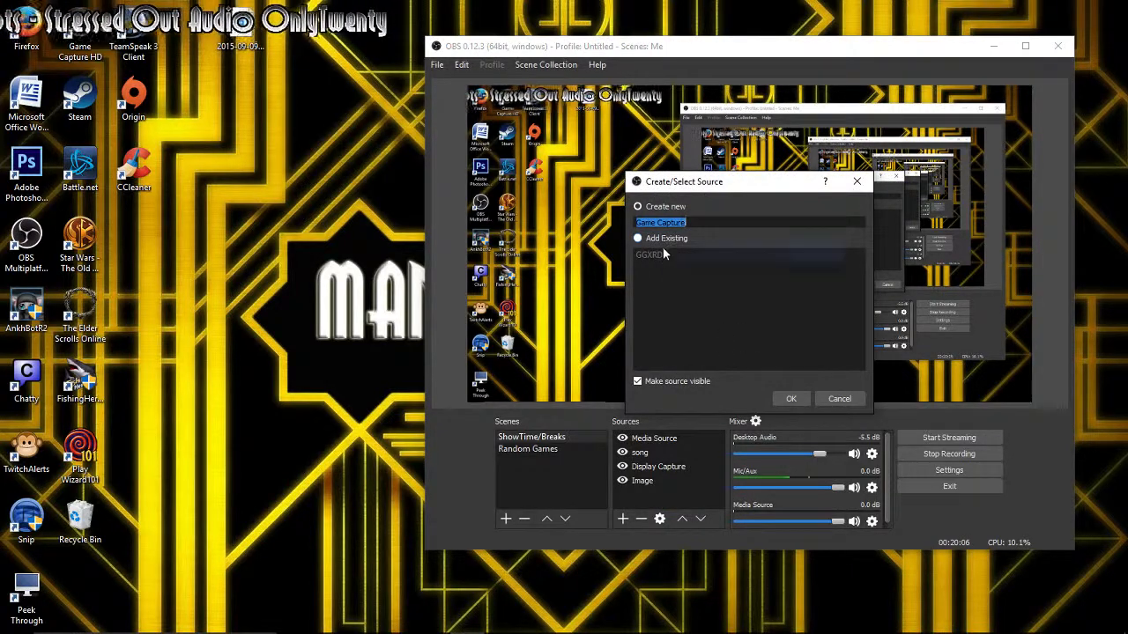
click(790, 398)
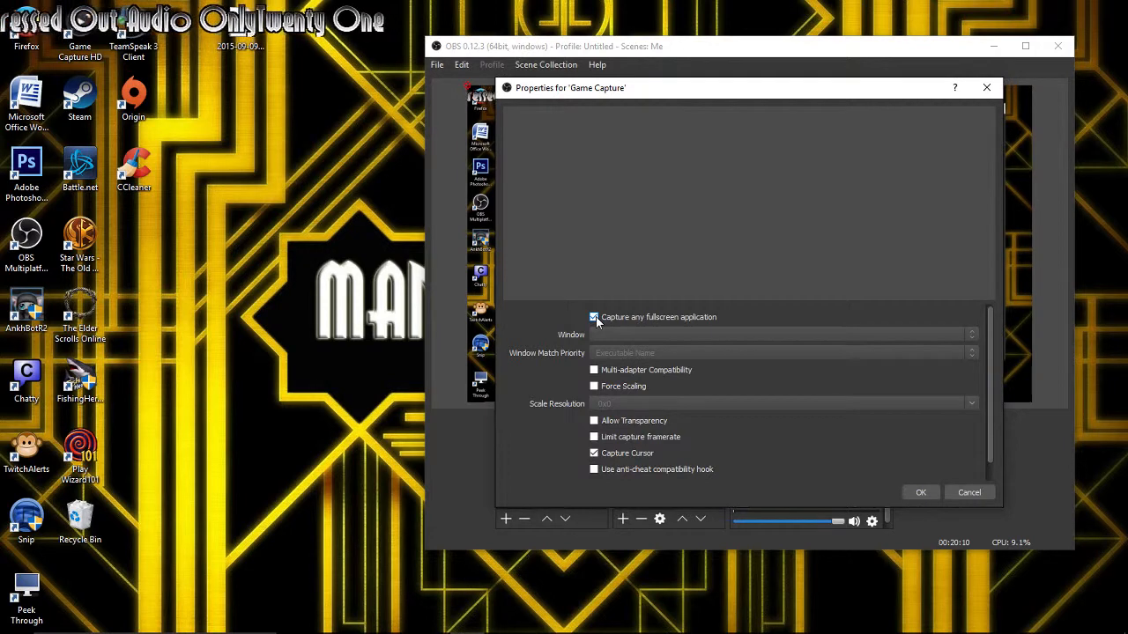
Step: Try disabling capture of any fullscreen application, review the Window Match Priority choices, and cancel the Game Capture property changes
click(595, 316)
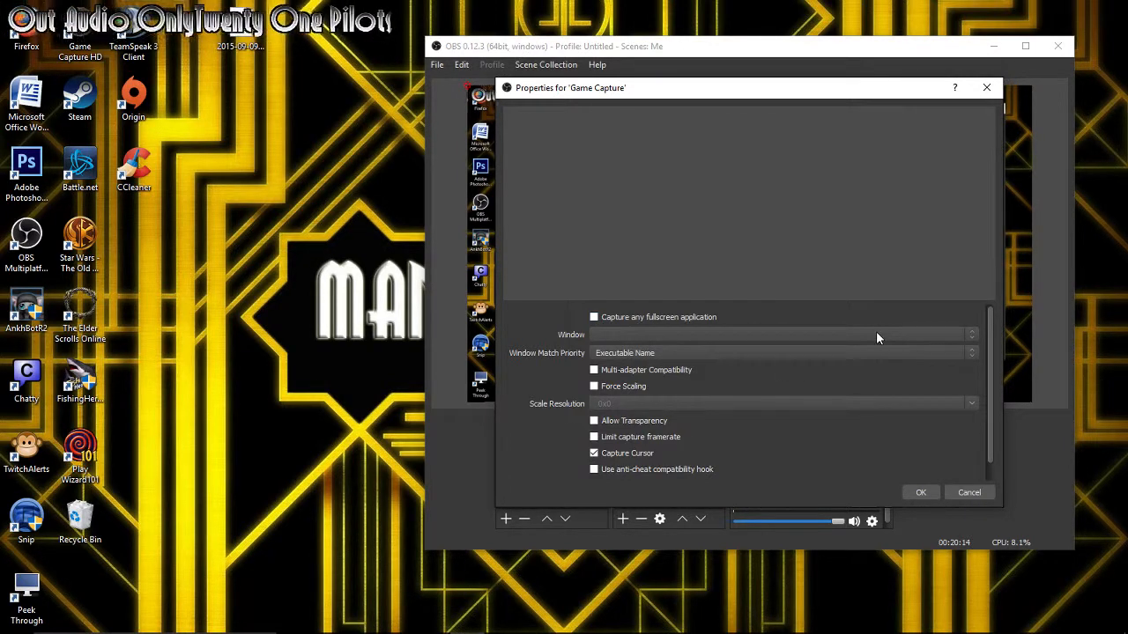
click(730, 352)
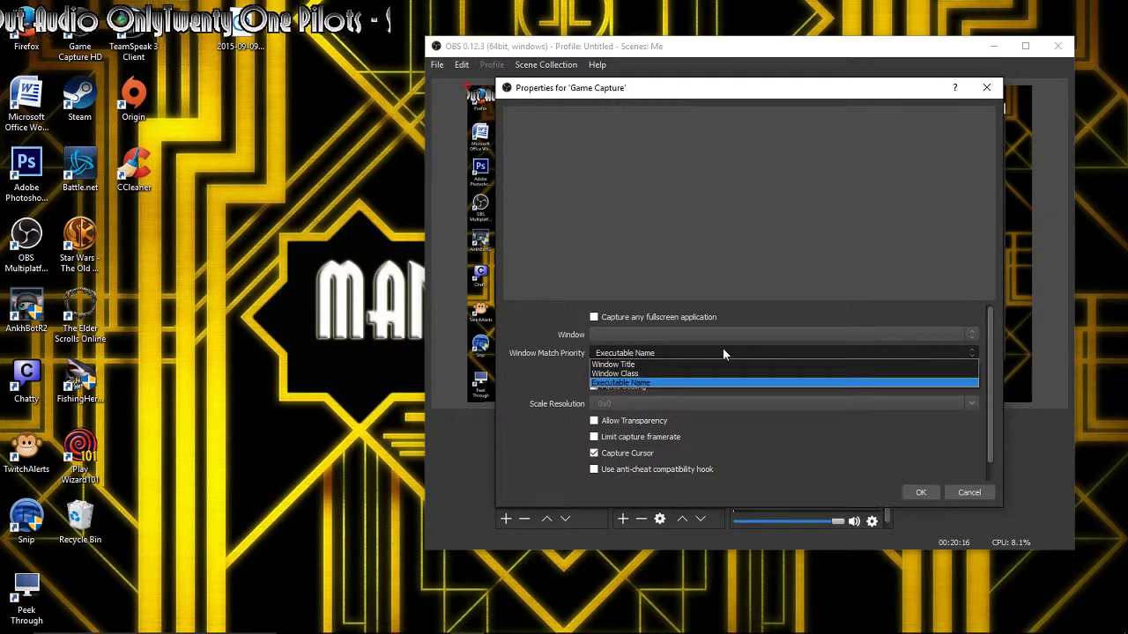
click(724, 353)
click(604, 353)
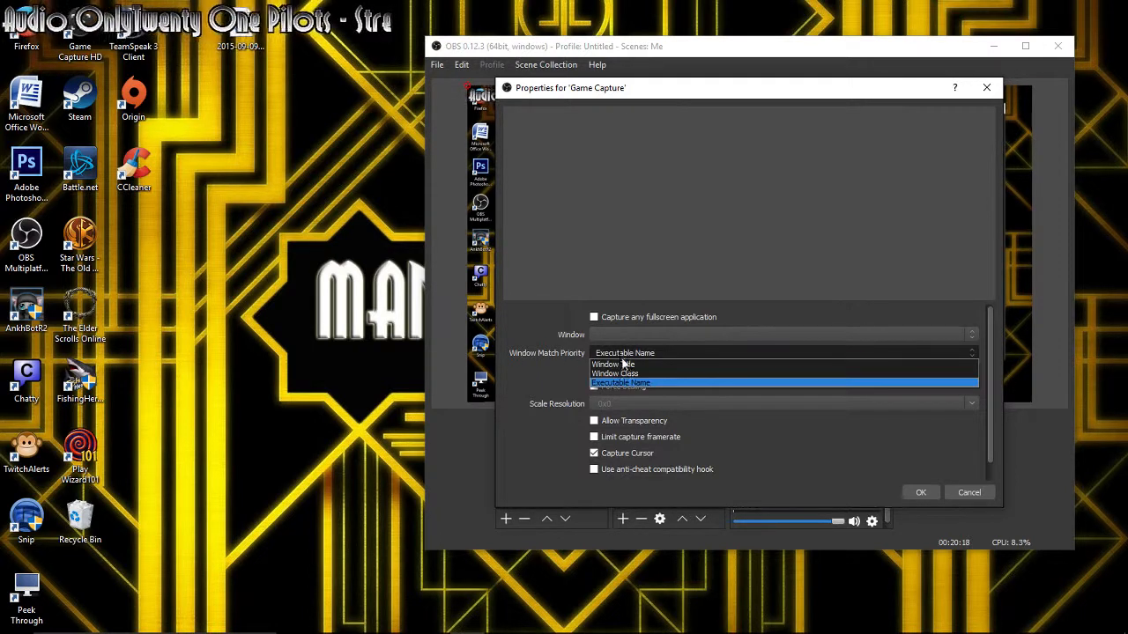
click(646, 382)
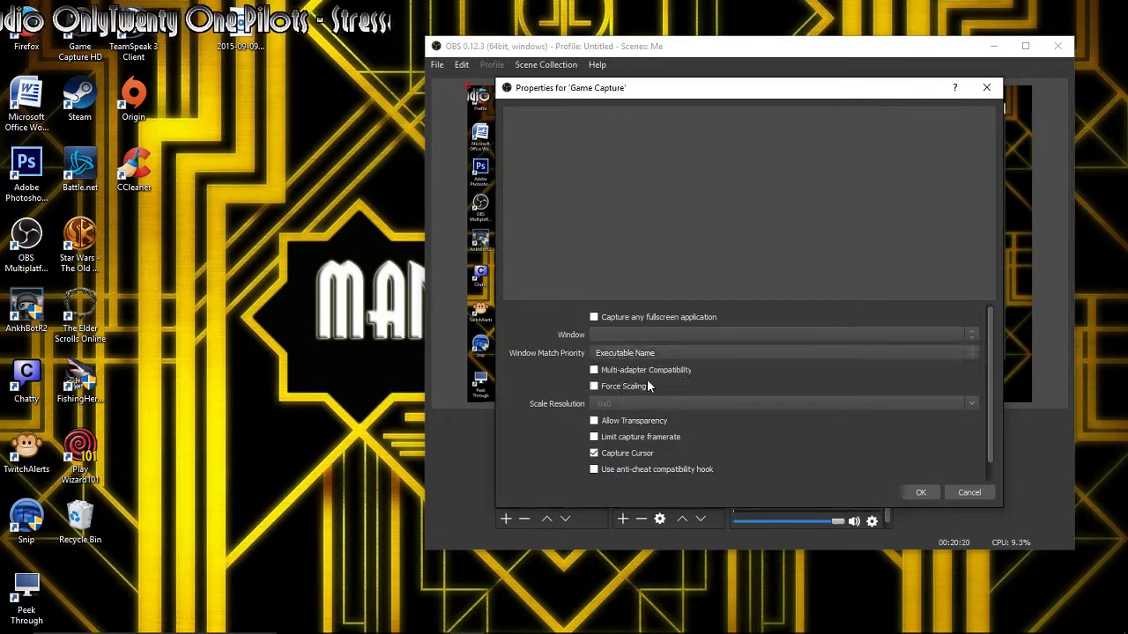
click(595, 387)
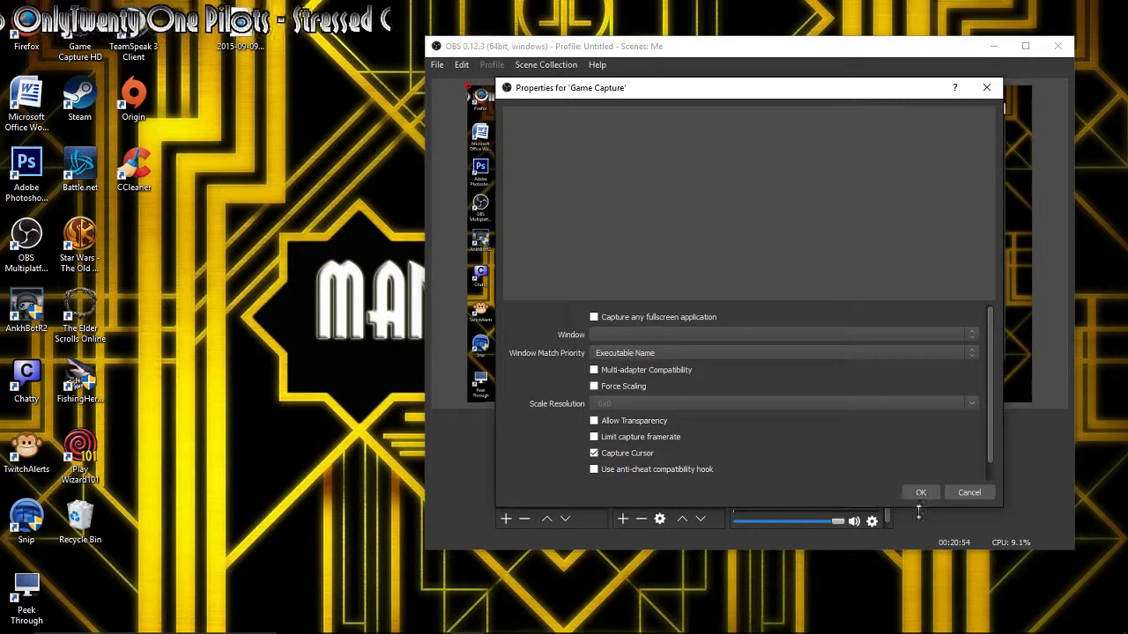
click(969, 492)
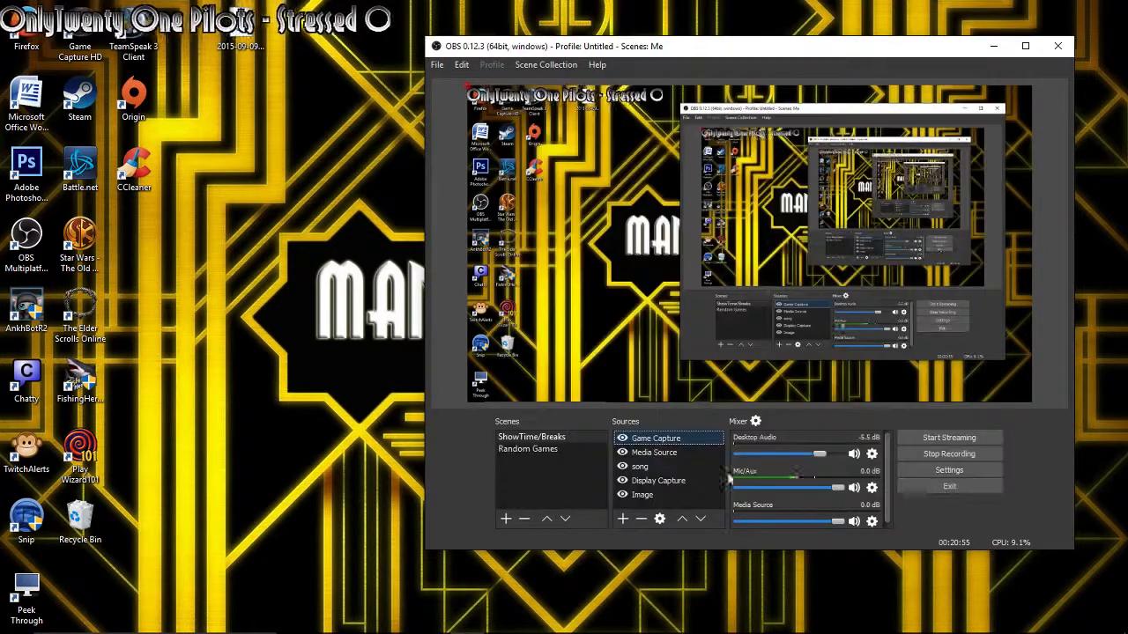
Step: Add the existing Camera video capture device as a visible source in the scene
right_click(679, 509)
mouse_move(696, 511)
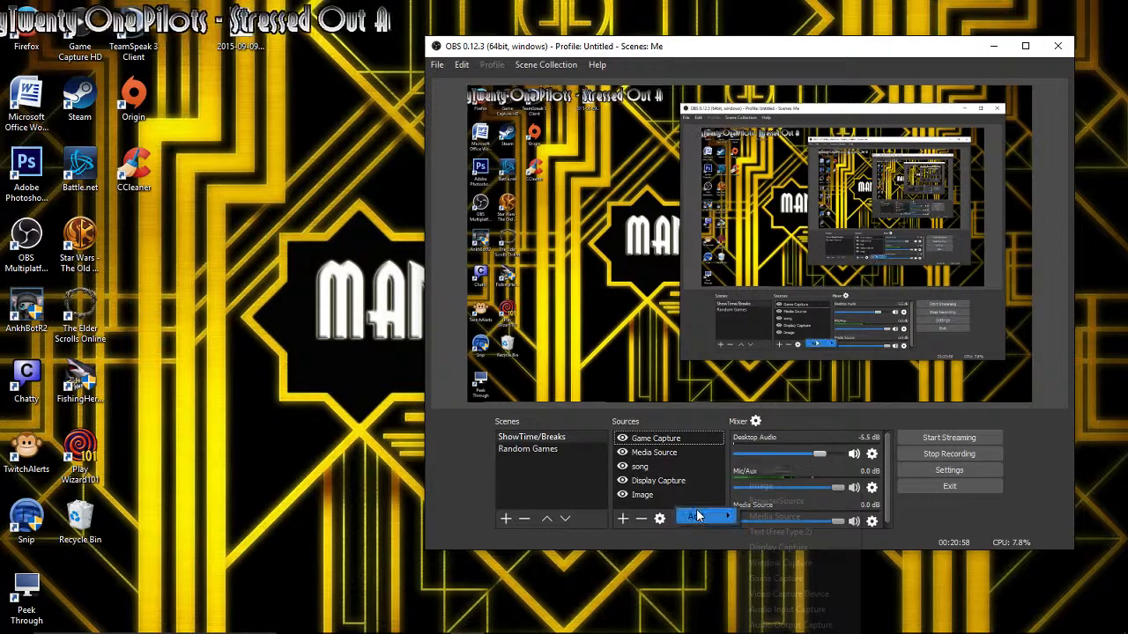
click(769, 594)
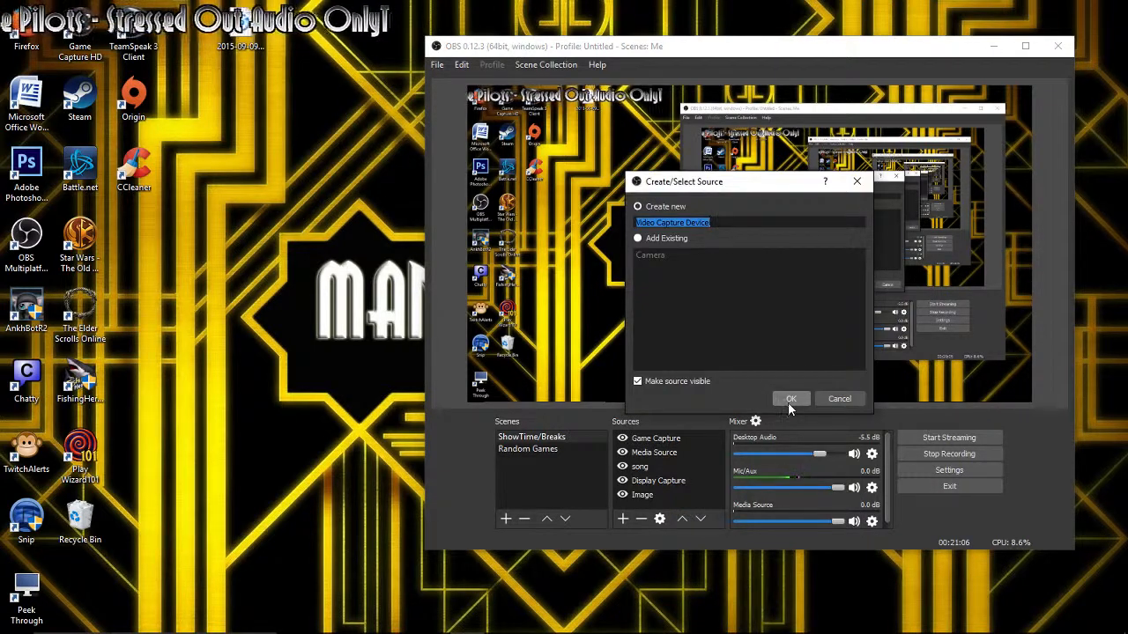
click(670, 239)
click(696, 255)
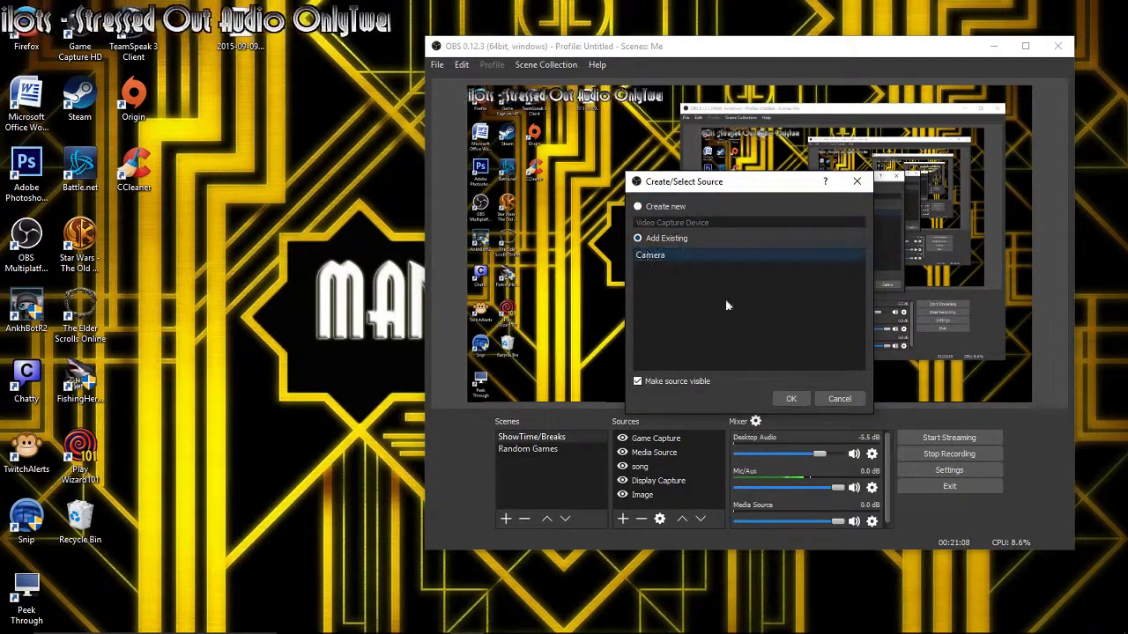
click(791, 398)
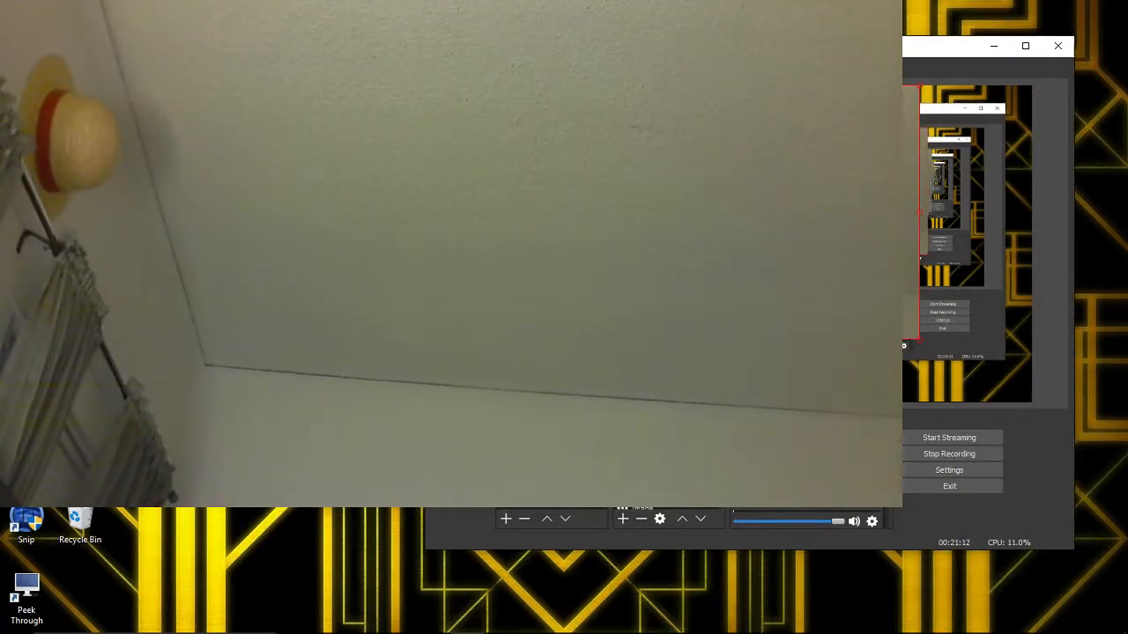
Step: View the Camera source's properties down to the end of the list and cancel without changes
right_click(675, 440)
click(764, 596)
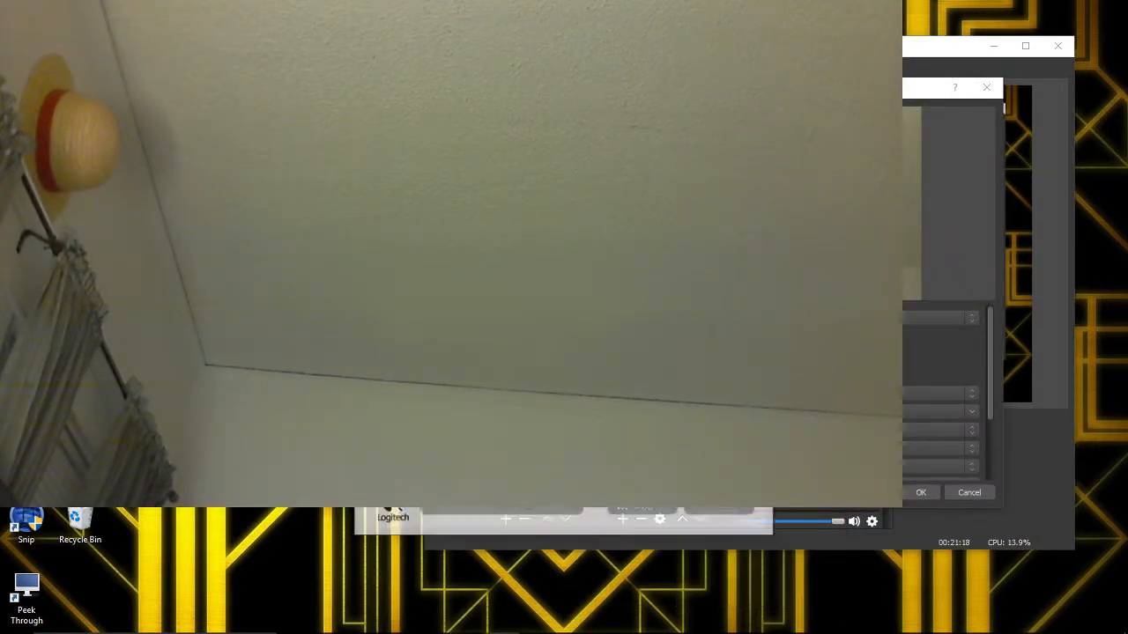
key(Escape)
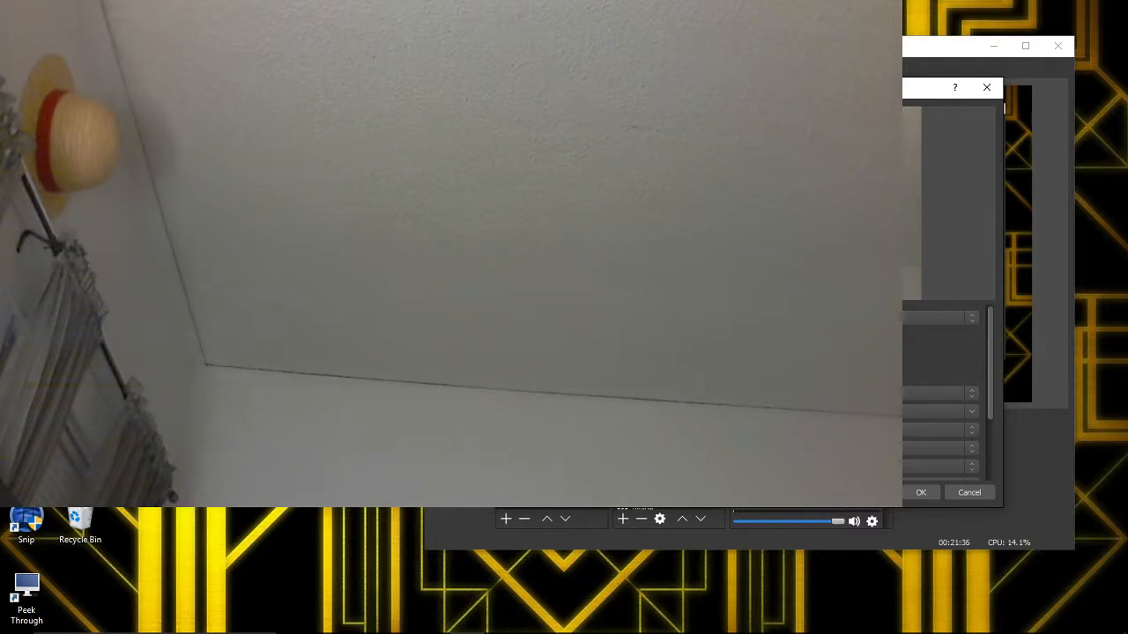
drag(993, 396, 993, 457)
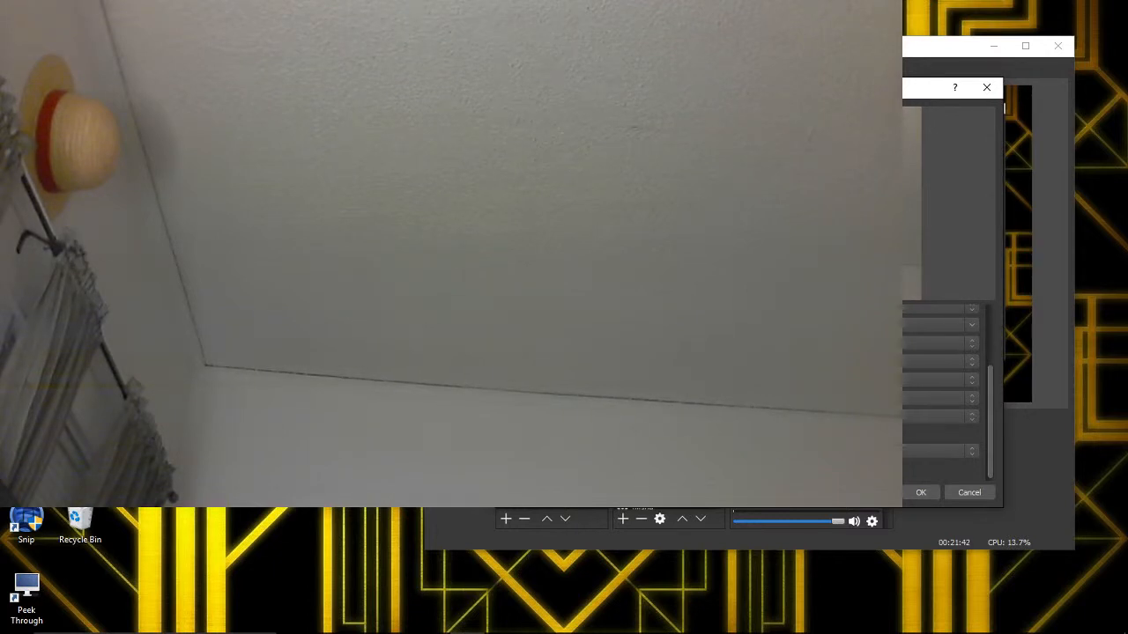
click(970, 494)
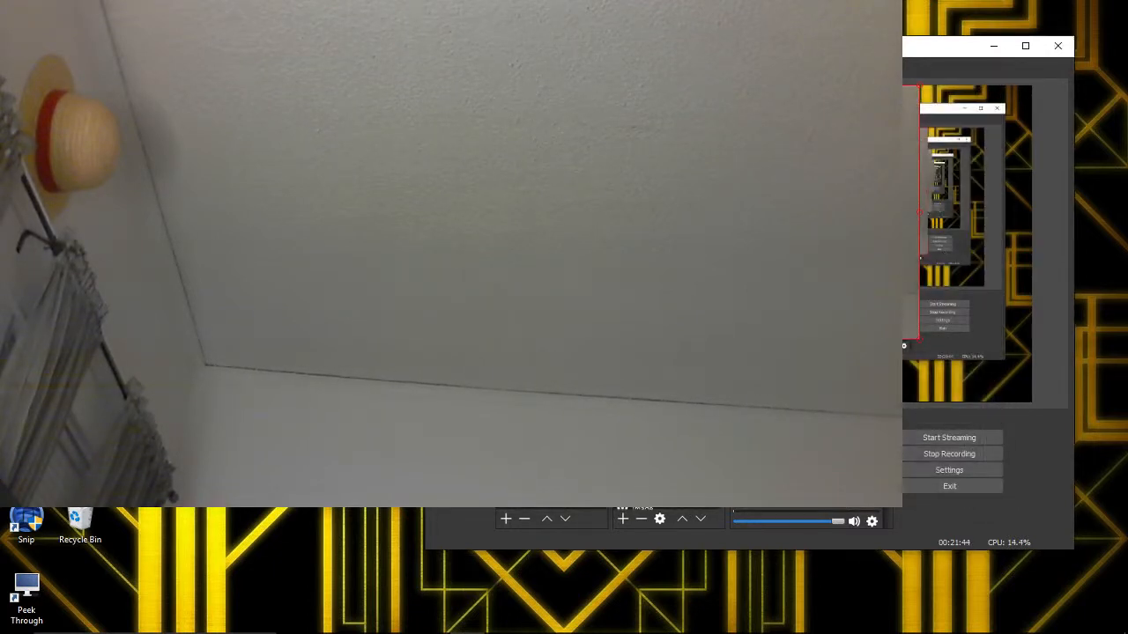
Step: Open the Camera source's filters and set the first slider of its existing filter to 459
right_click(665, 516)
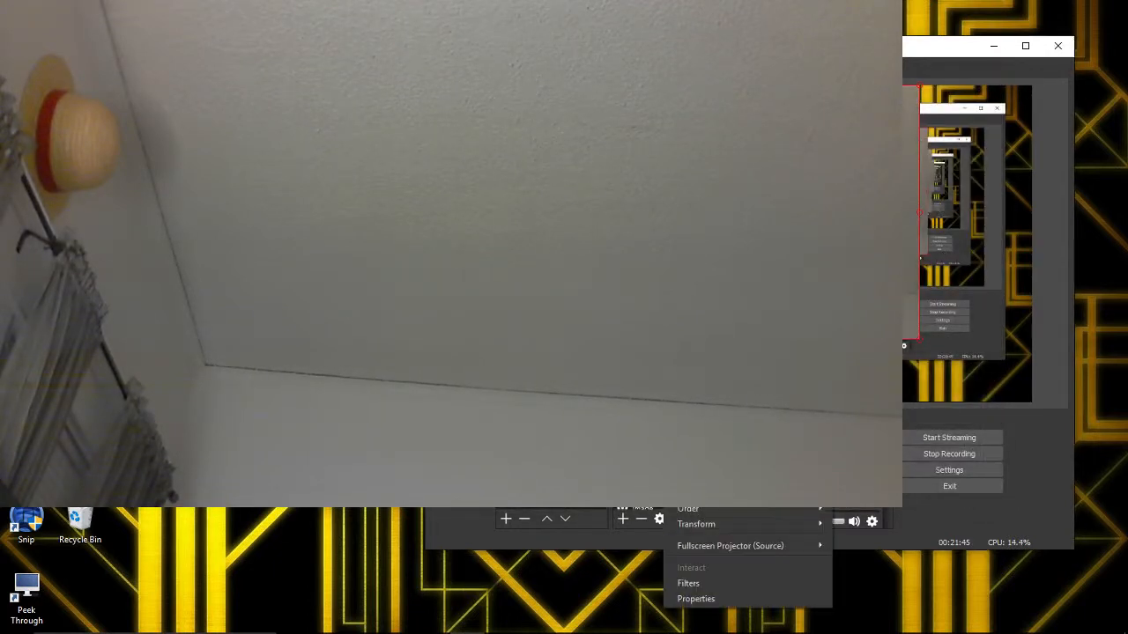
click(708, 586)
click(493, 331)
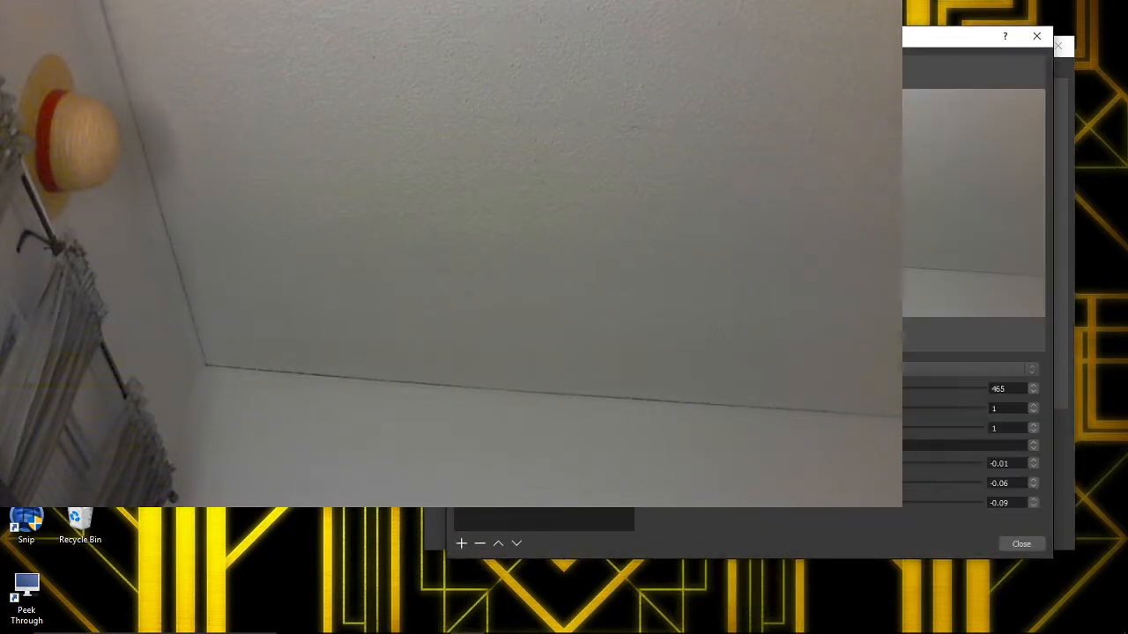
mouse_move(866, 389)
mouse_down()
mouse_move(913, 390)
mouse_move(768, 391)
mouse_move(864, 390)
mouse_up()
drag(769, 409, 766, 434)
Step: Raise the last three sliders of the Camera's filter to their maximum
drag(868, 463, 976, 463)
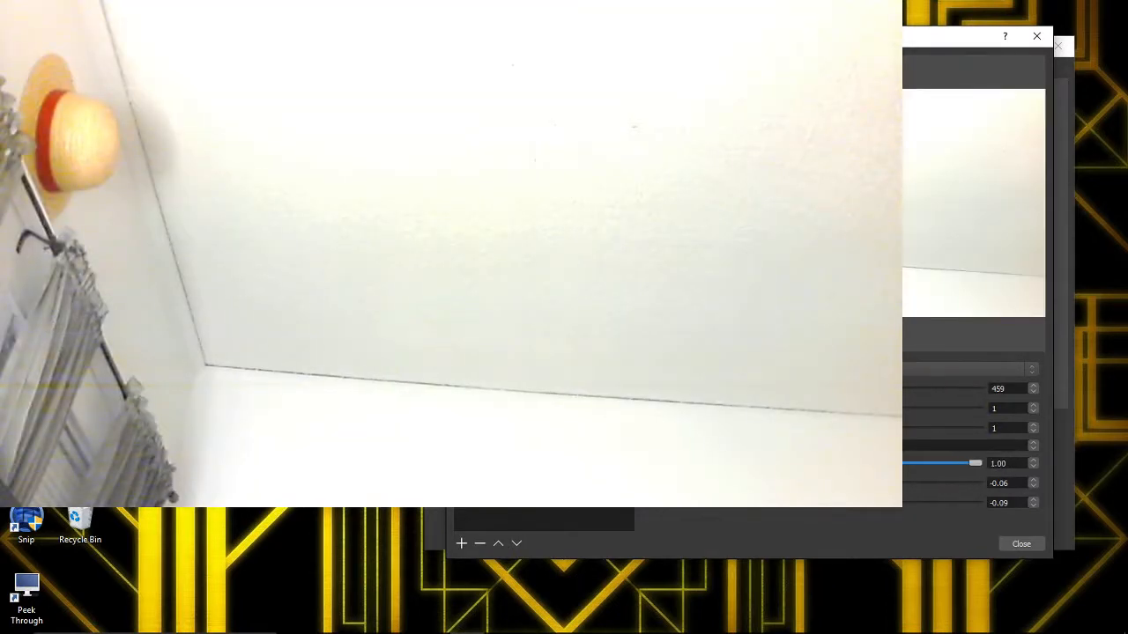
drag(863, 482, 1055, 496)
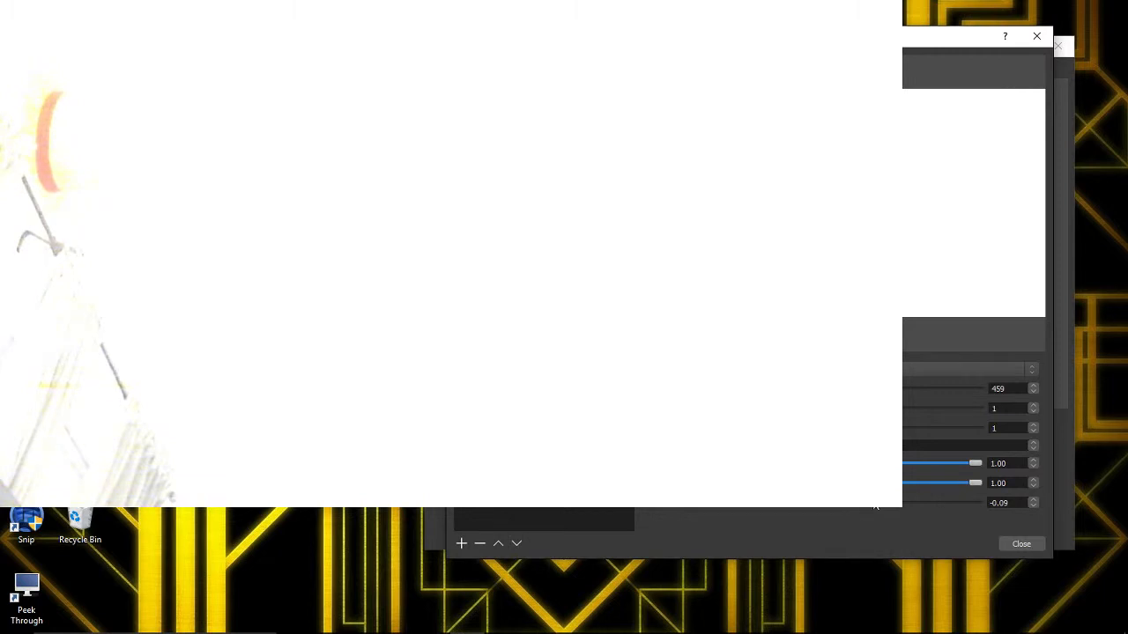
drag(874, 507, 1063, 514)
Step: Lower the last three sliders of the Camera's filter to their minimum and close the filters
drag(974, 503, 793, 506)
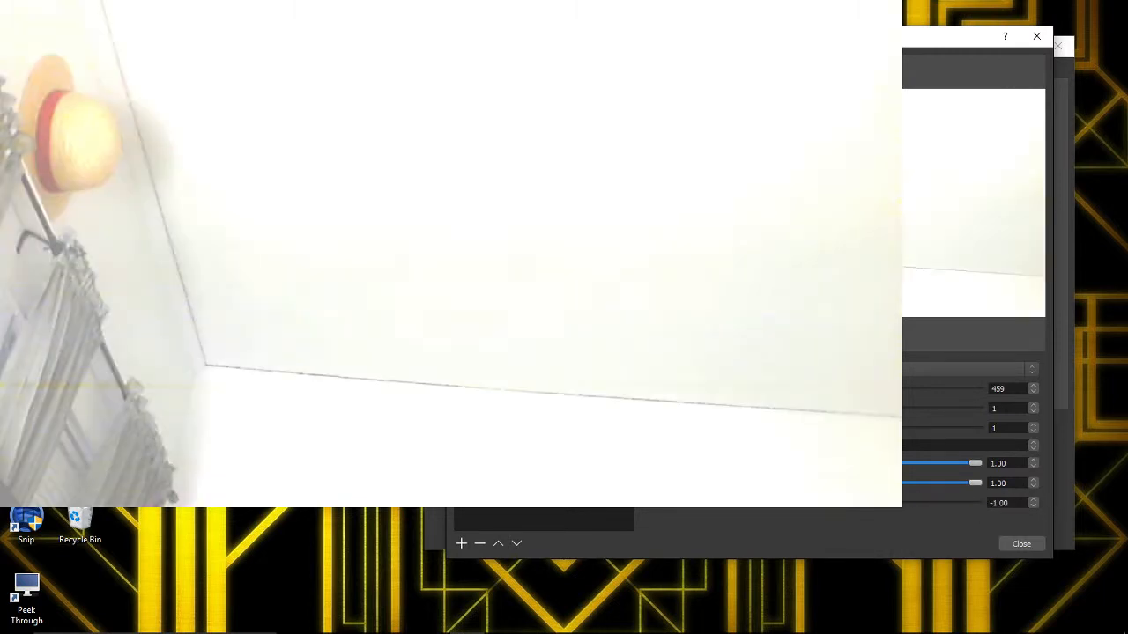
drag(976, 485, 793, 487)
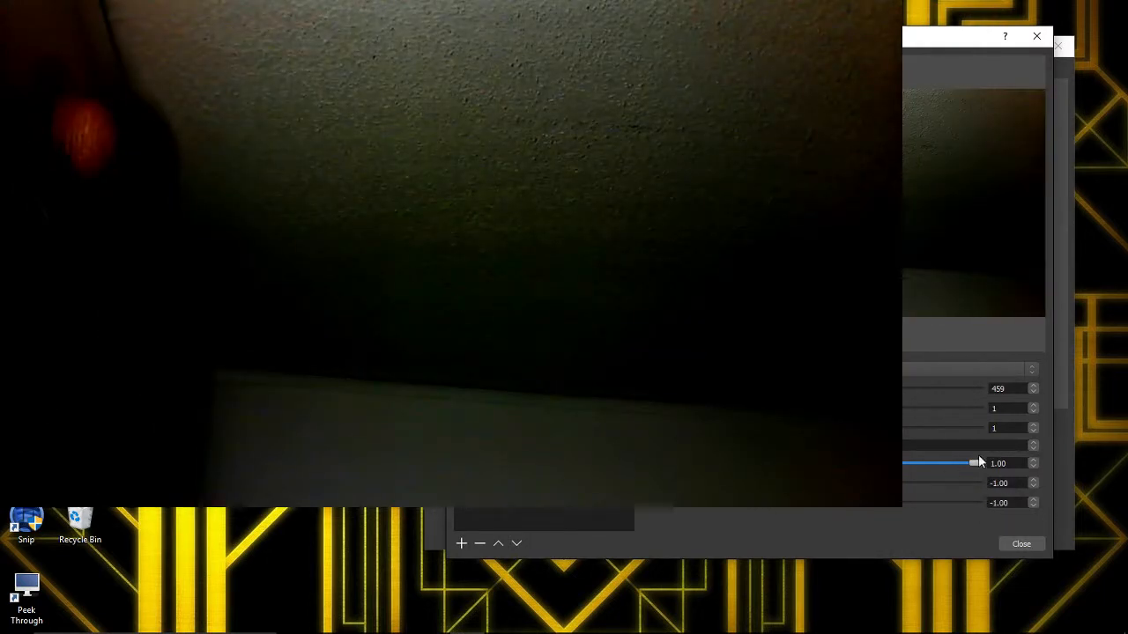
drag(977, 463, 793, 467)
click(1021, 542)
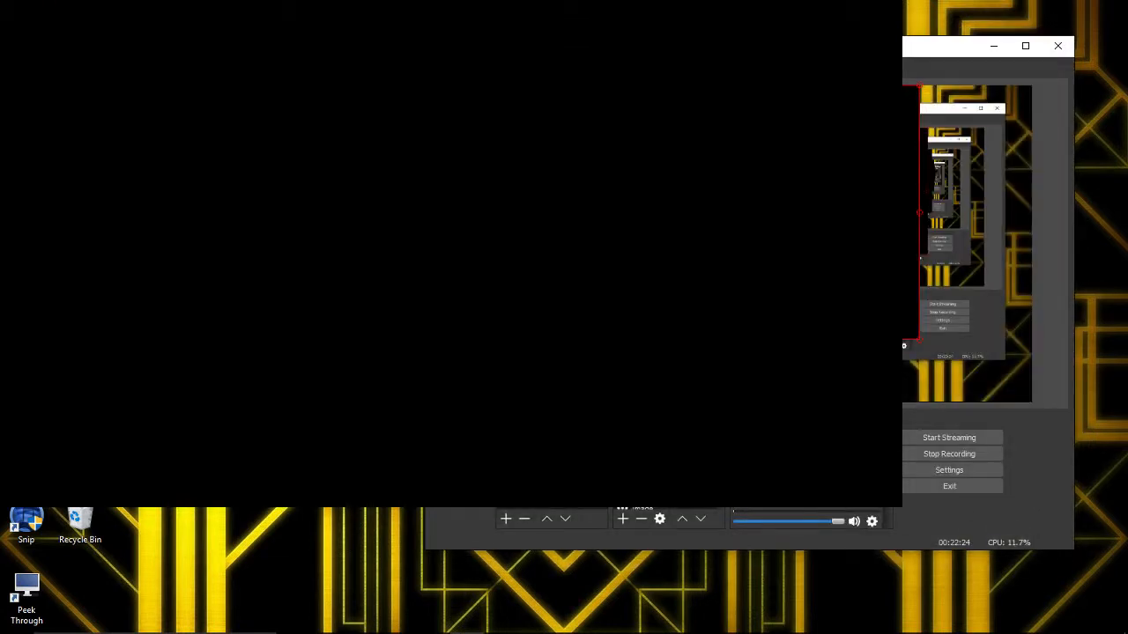
Step: Remove the Camera source from the scene
right_click(681, 255)
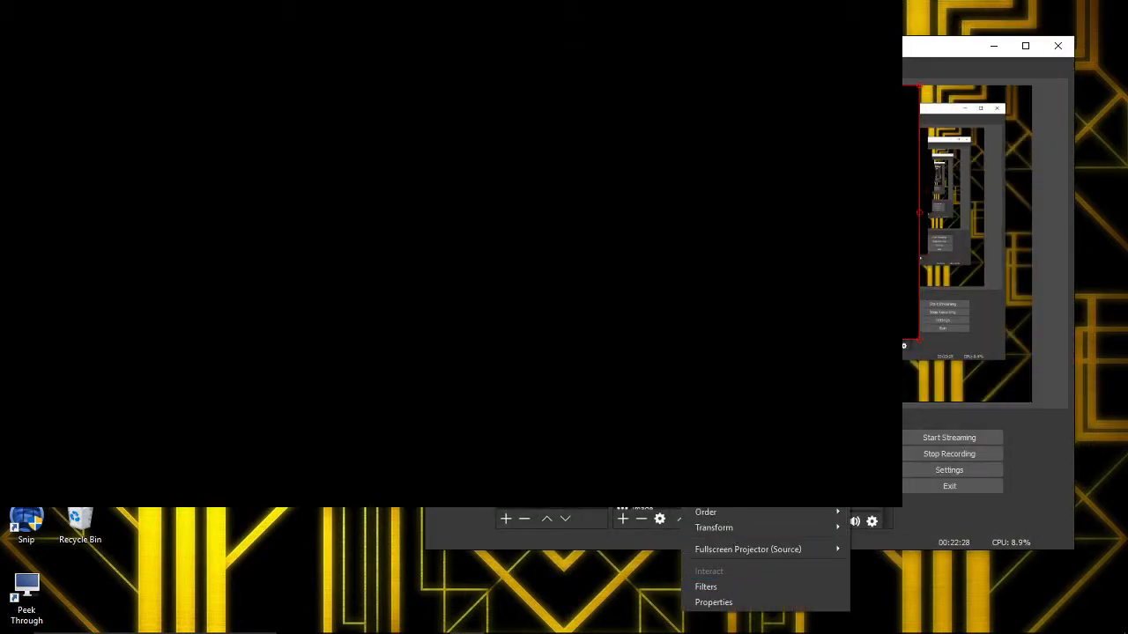
click(795, 327)
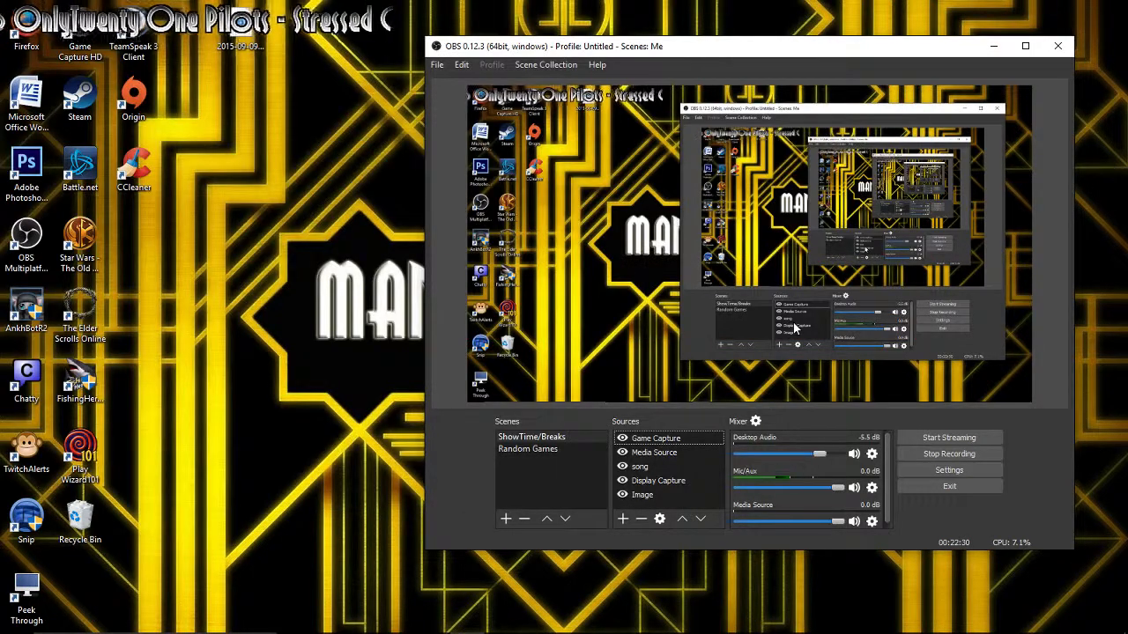
Step: Review the addable source types, including Audio Input Capture and Audio Output Capture
right_click(671, 508)
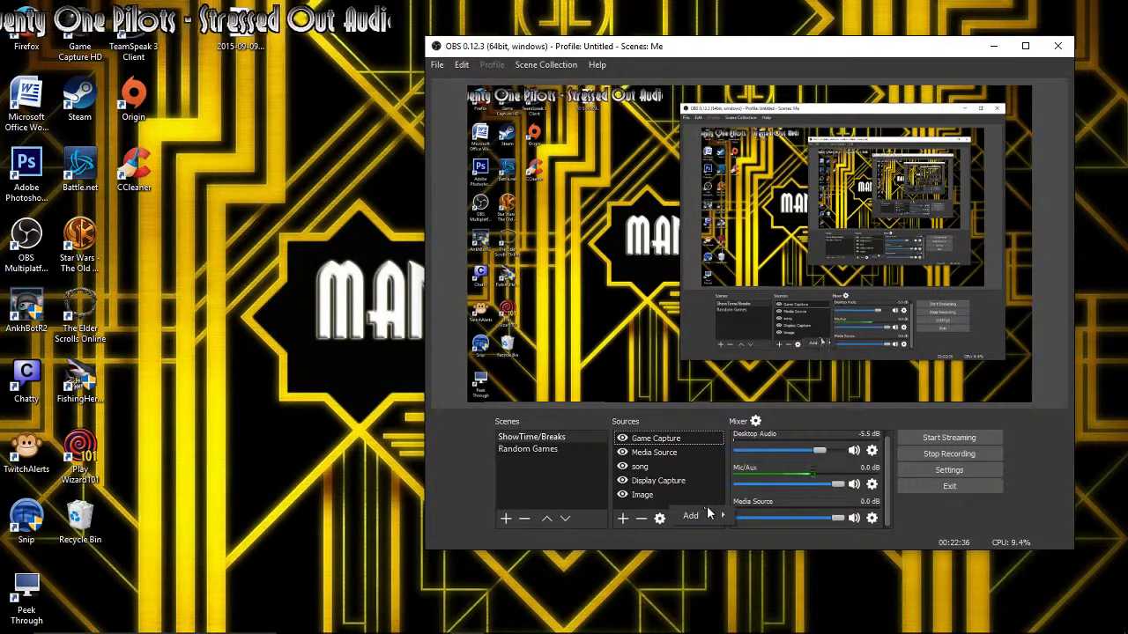
mouse_move(709, 518)
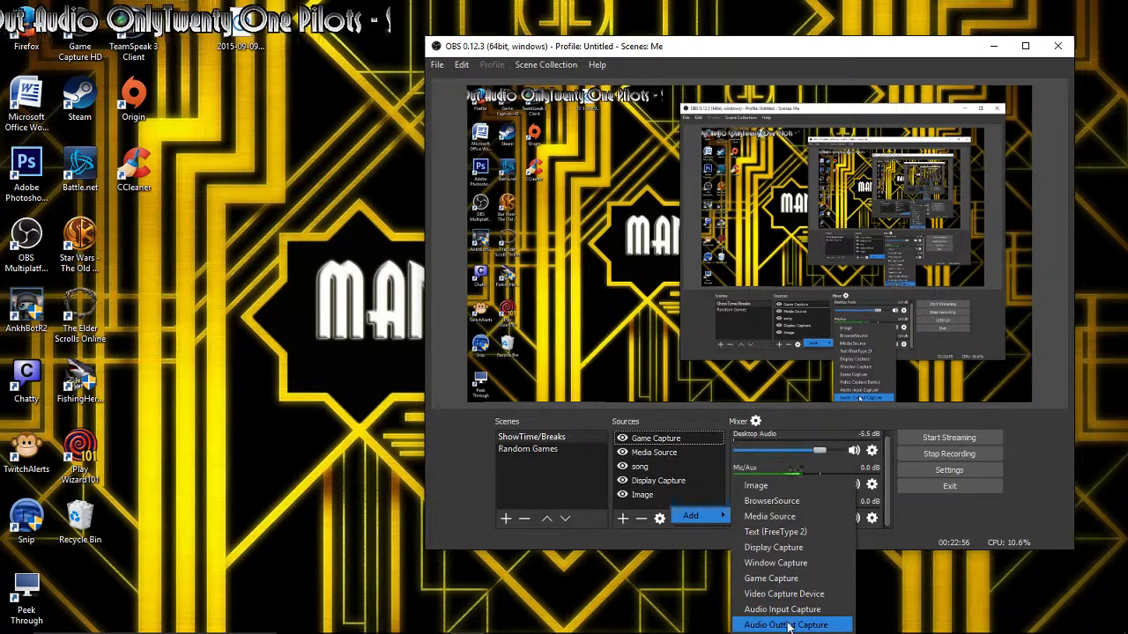
click(825, 628)
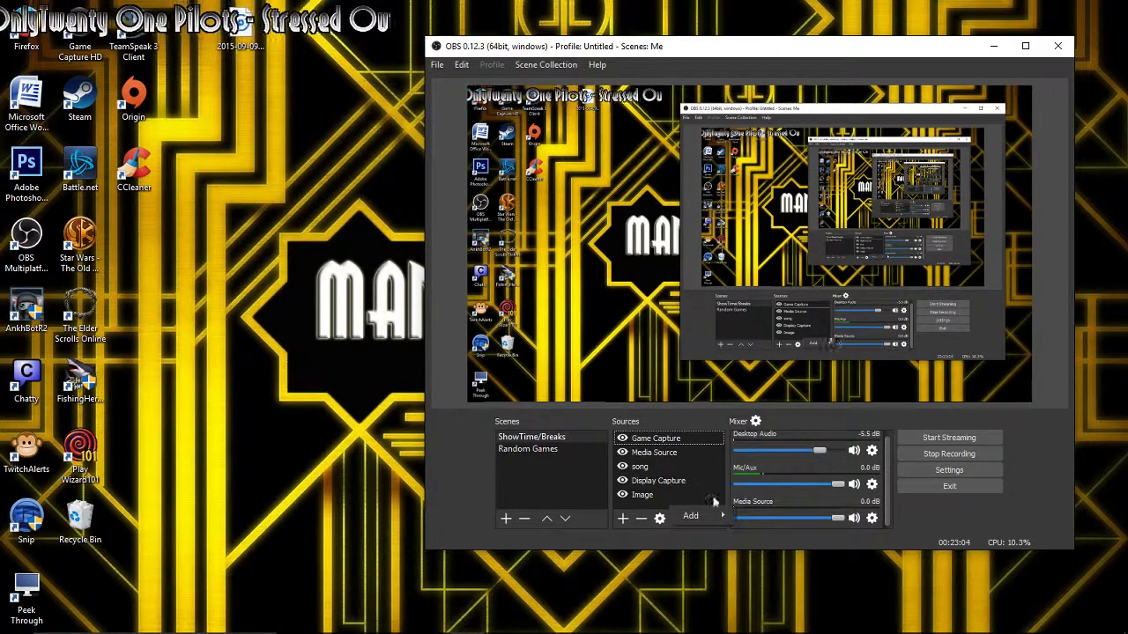
Step: Remove the Media Source from the scene
right_click(666, 457)
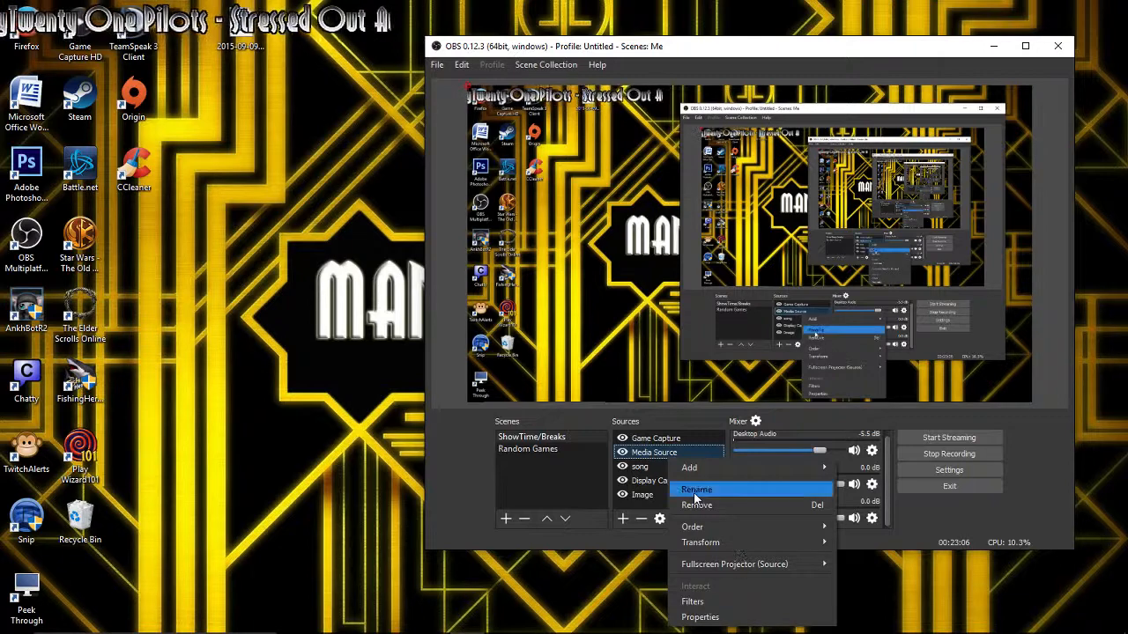
click(748, 504)
click(797, 319)
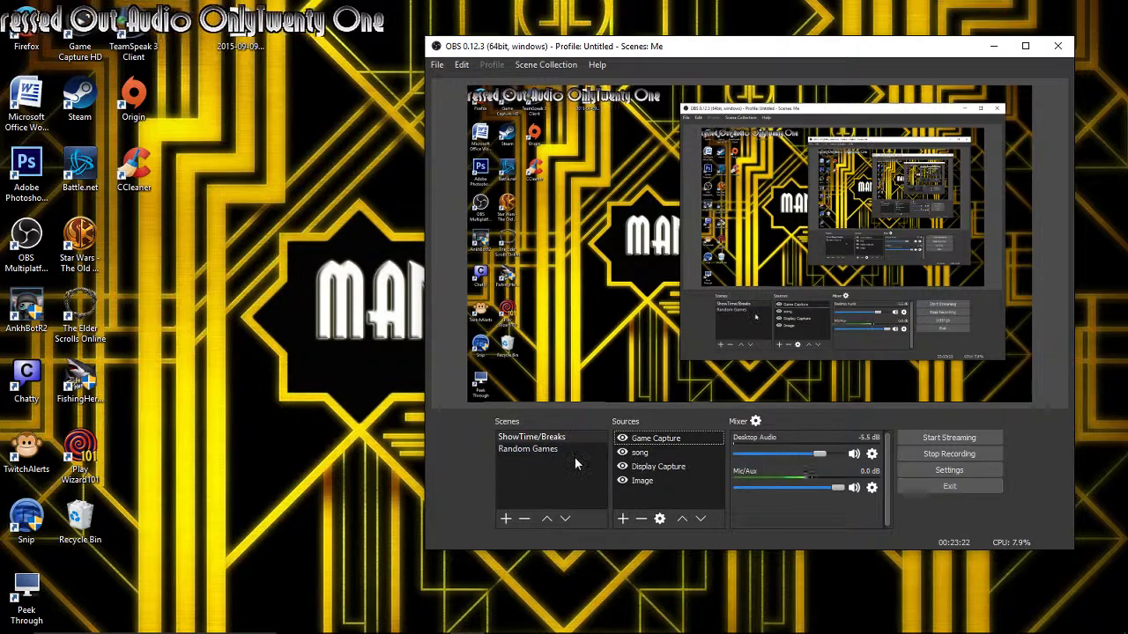
Step: Review the Order options of the Image source and open its transform settings
right_click(694, 498)
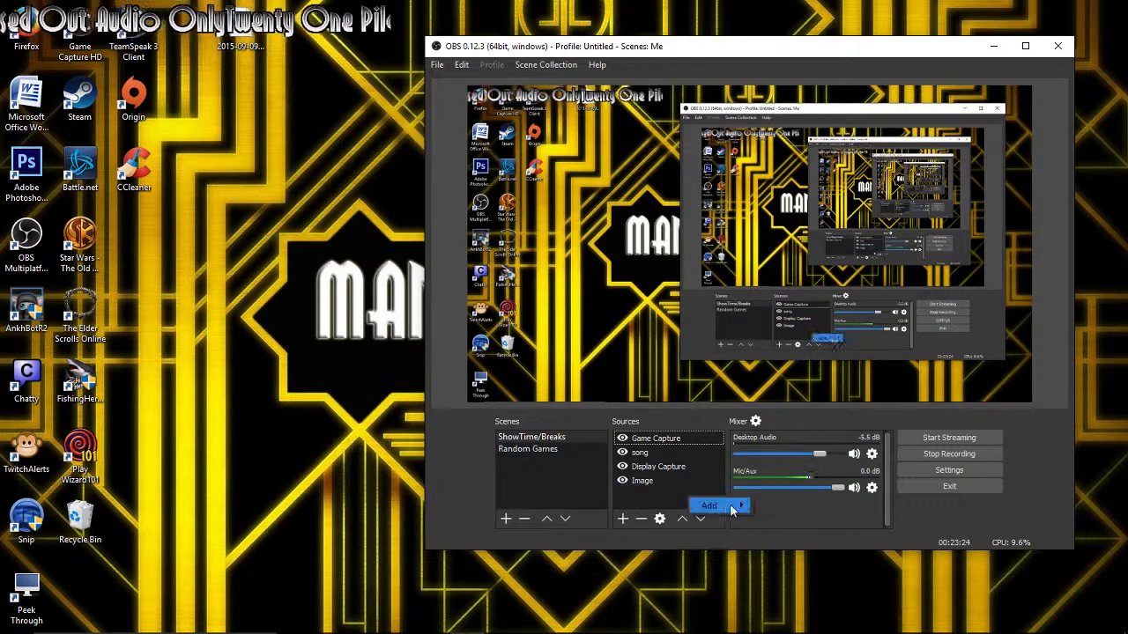
click(655, 511)
click(651, 485)
right_click(652, 490)
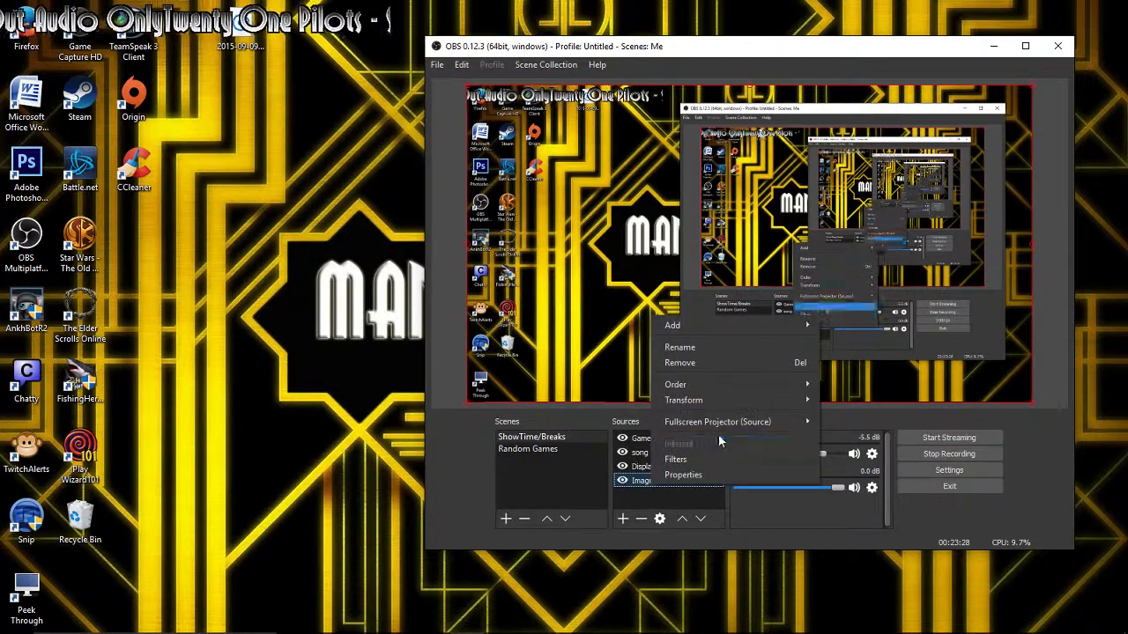
mouse_move(757, 391)
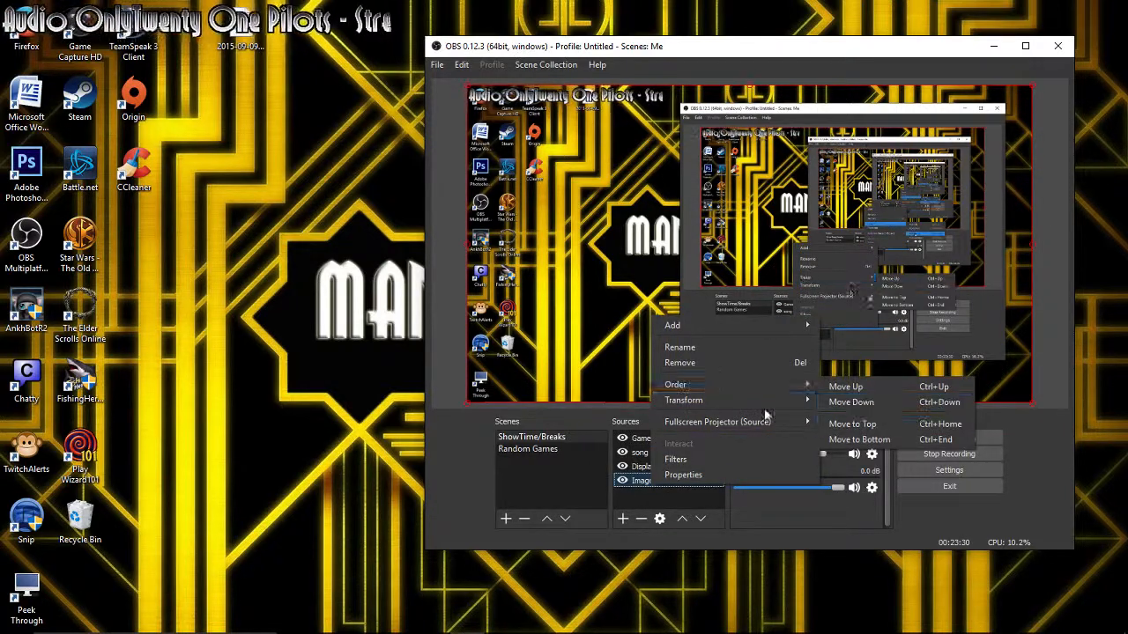
mouse_move(754, 407)
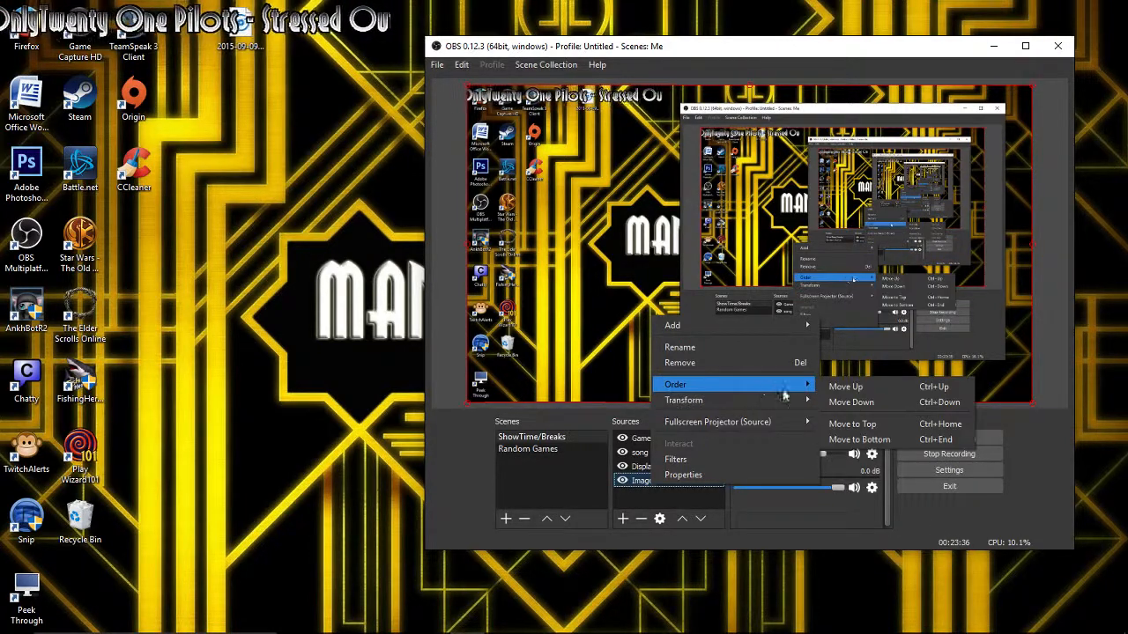
click(853, 405)
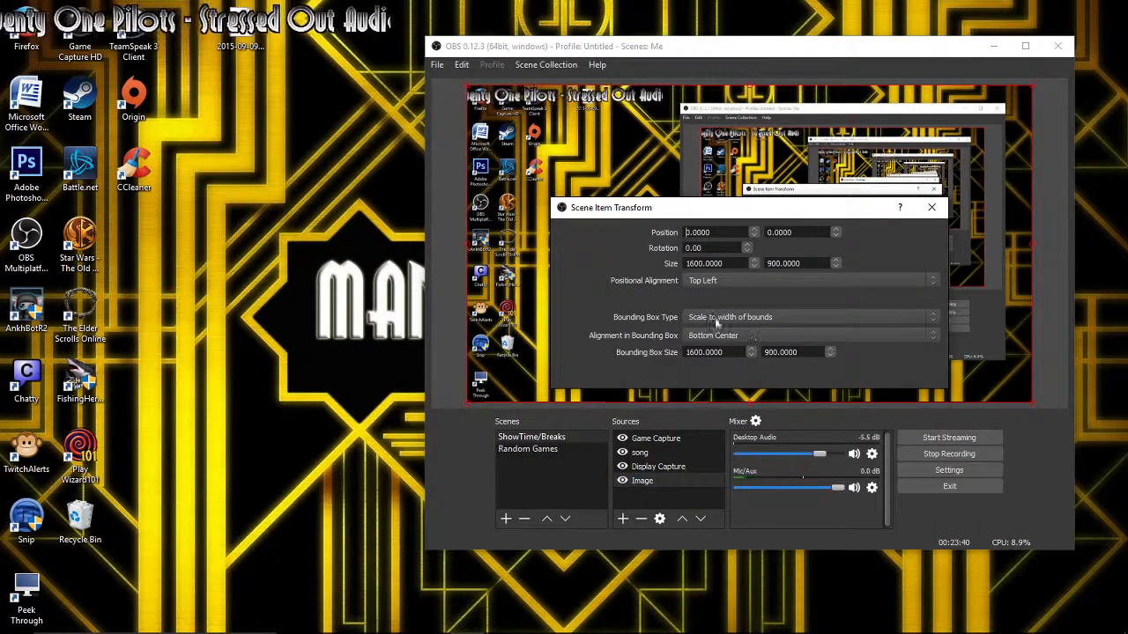
Step: Try Top Right and Center as the Image source's positional alignment, restore Top Left and close the transform settings
click(712, 281)
click(712, 308)
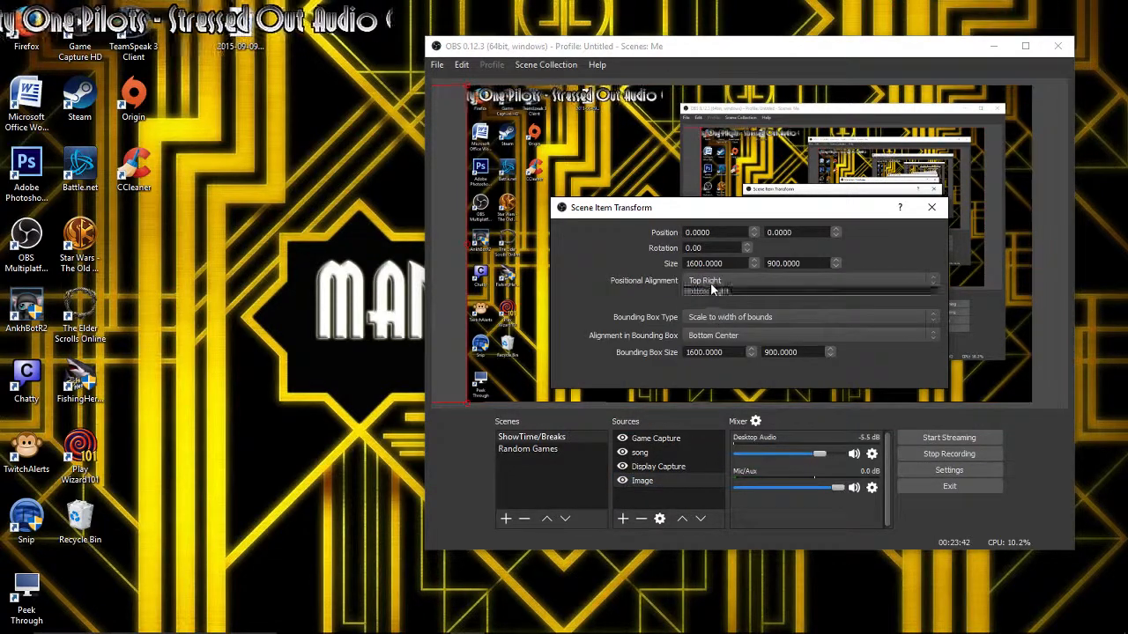
click(710, 281)
click(712, 326)
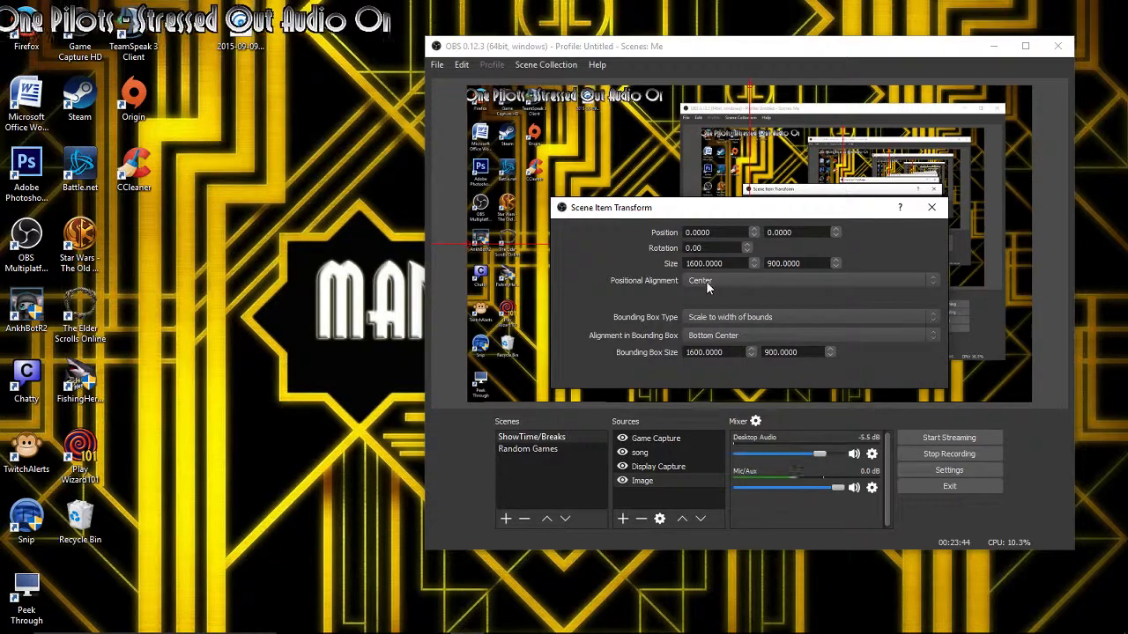
click(706, 281)
click(705, 294)
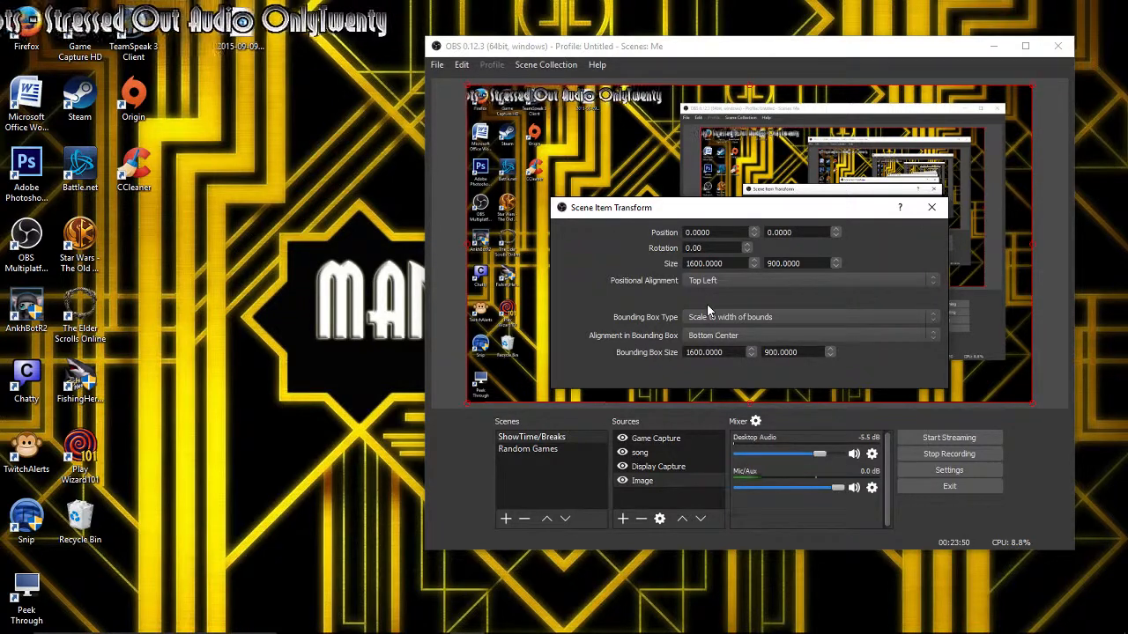
click(932, 207)
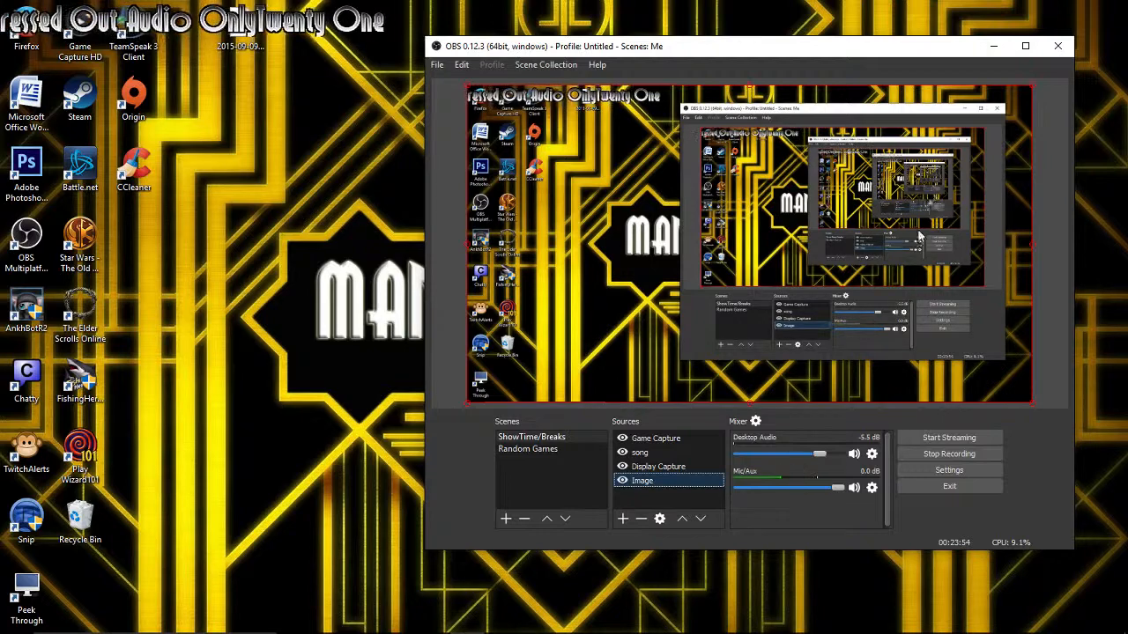
Step: Open the Stream settings, try Custom Streaming Server as the stream type and switch back to Streaming Services
click(919, 471)
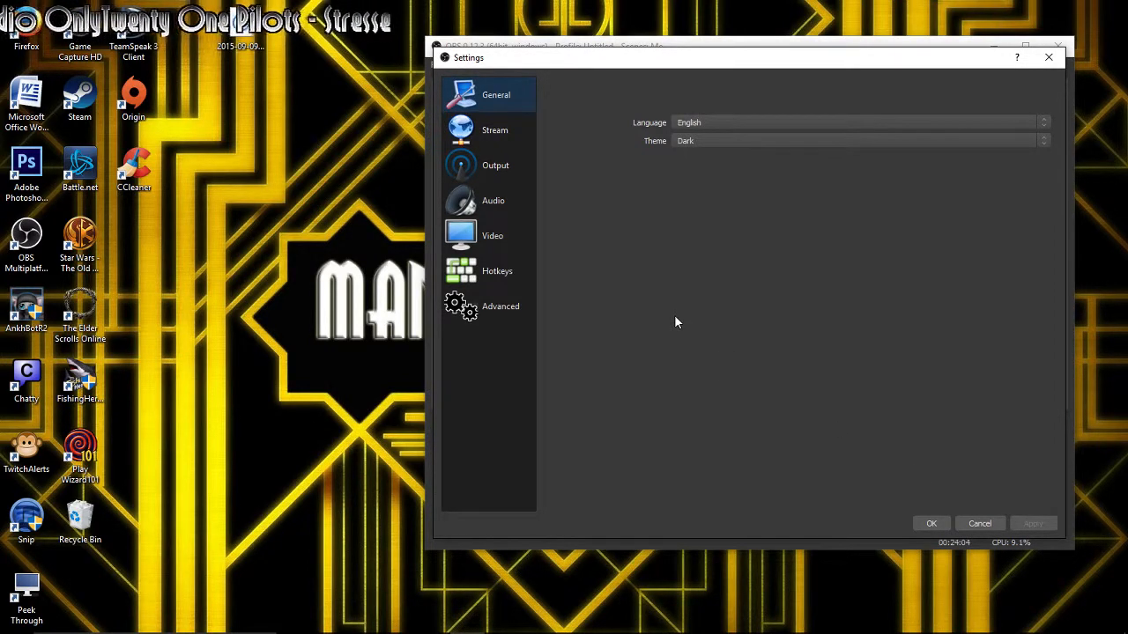
click(502, 130)
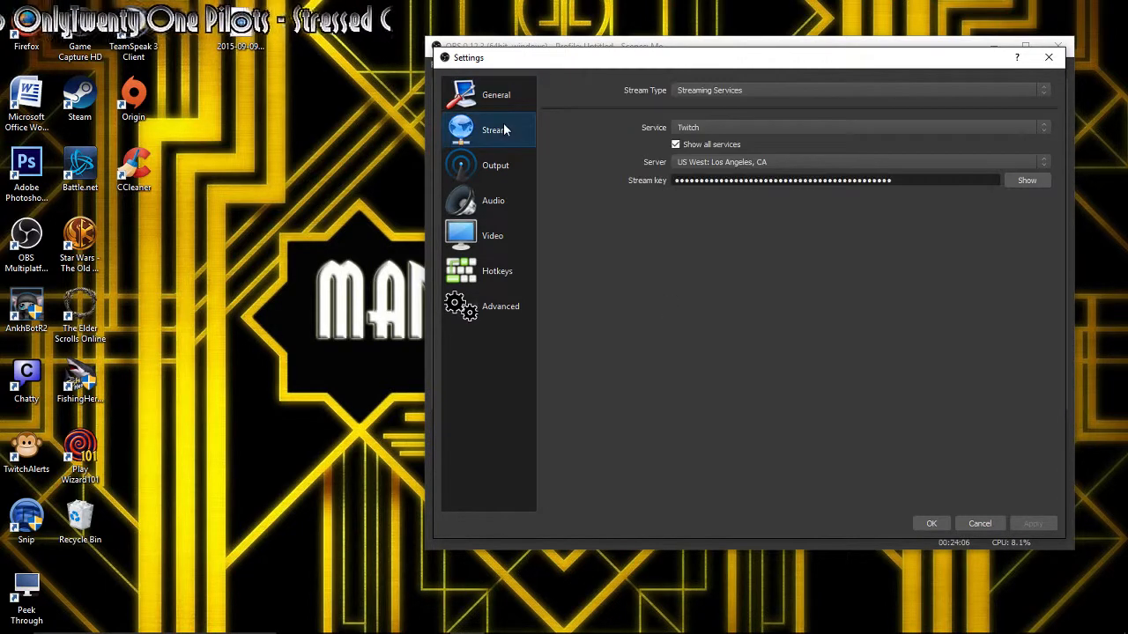
click(680, 91)
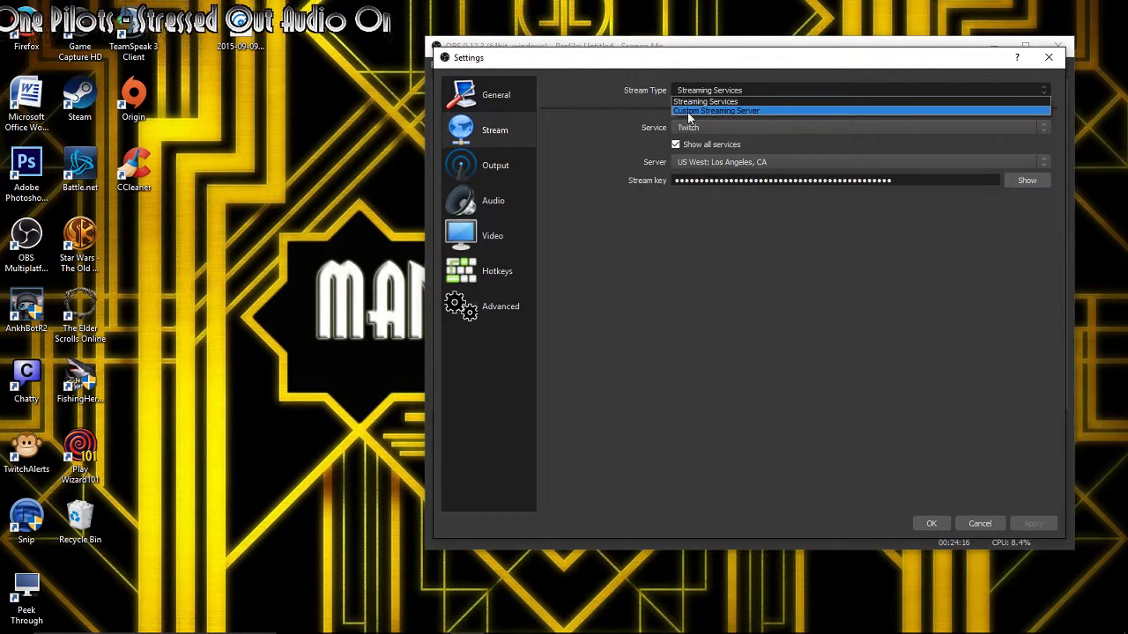
click(689, 112)
click(709, 91)
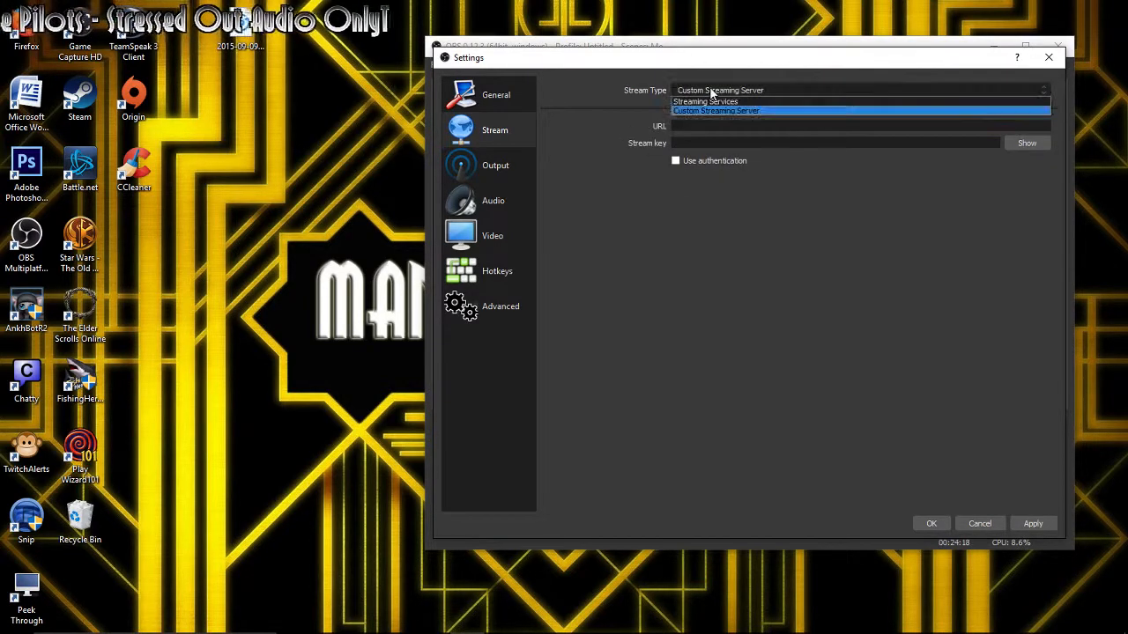
click(709, 100)
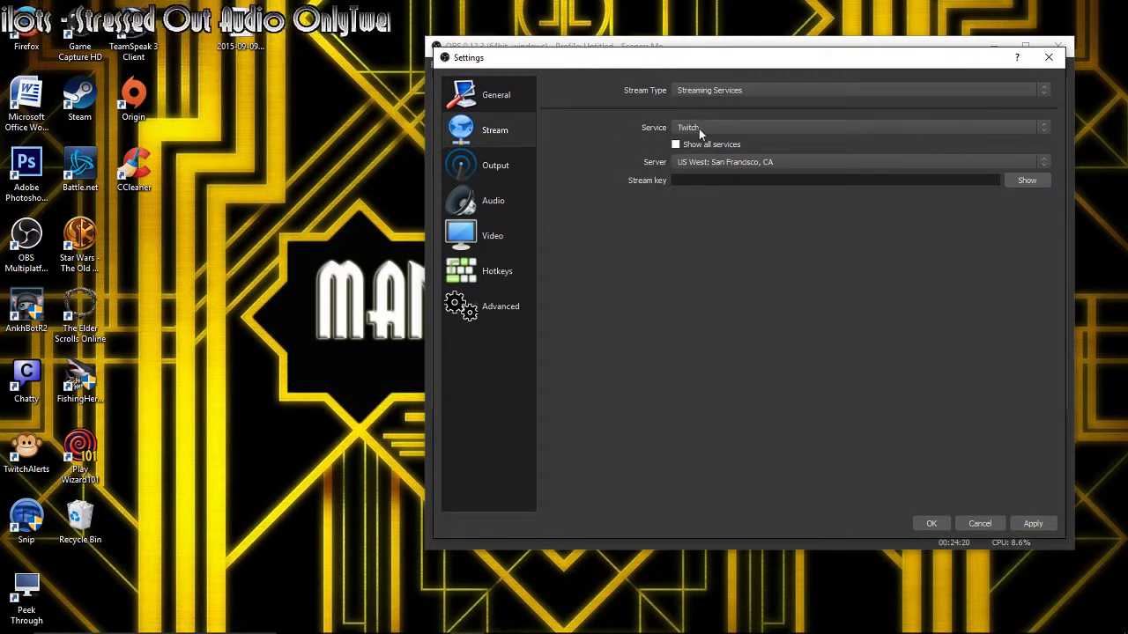
Step: Show all streaming services, choosing Twitch as the service and US West: San Francisco, CA as the server
click(706, 125)
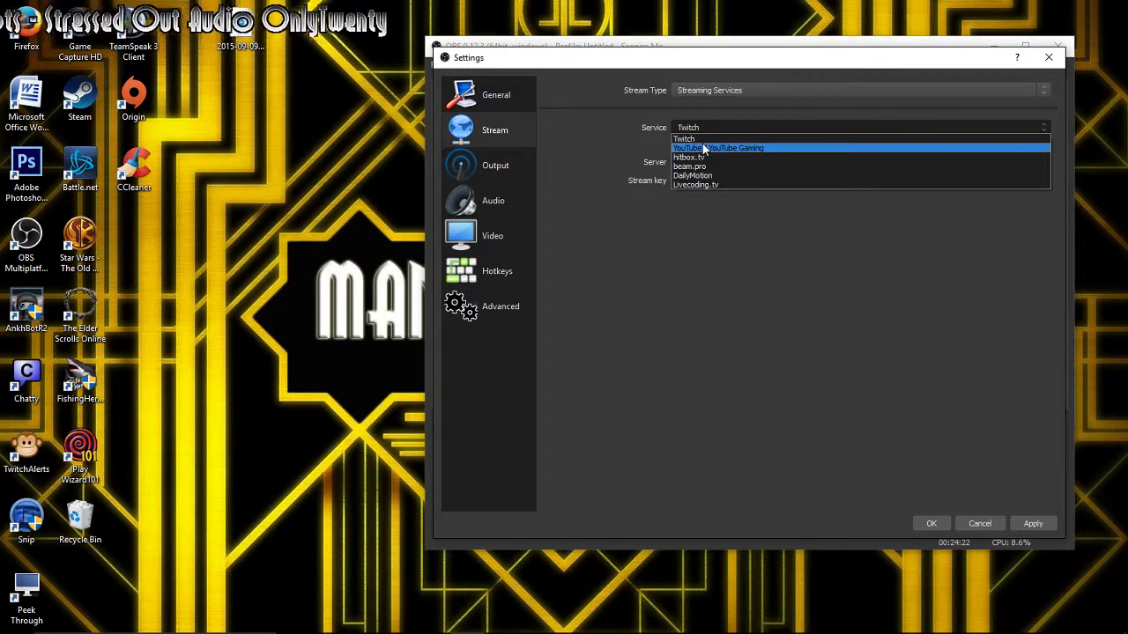
click(699, 139)
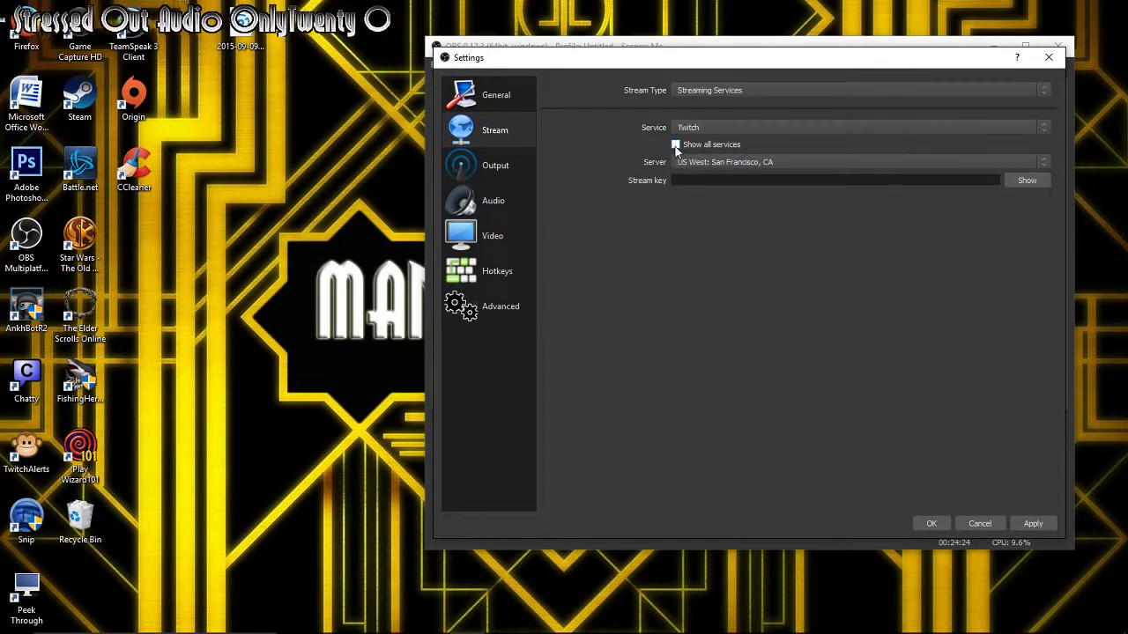
click(698, 128)
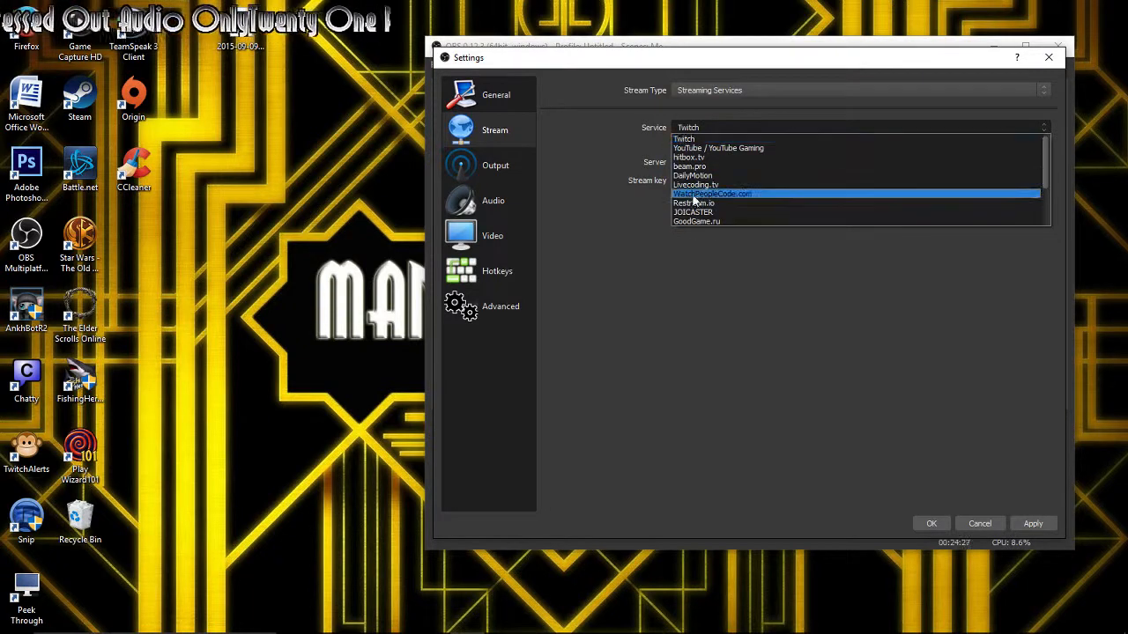
click(707, 138)
click(709, 162)
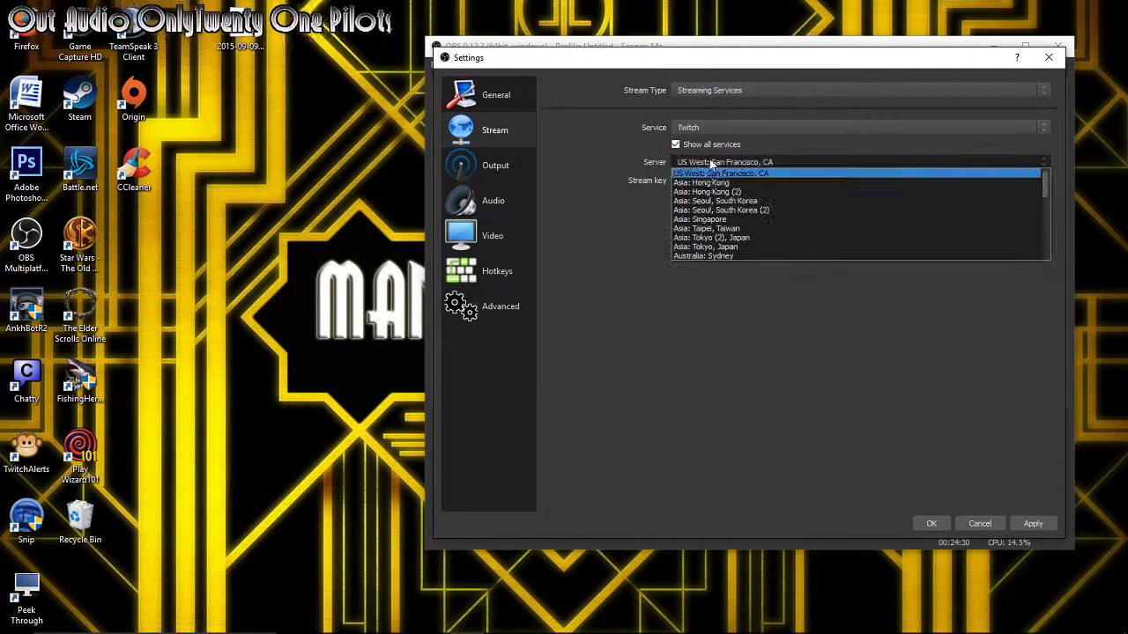
click(709, 167)
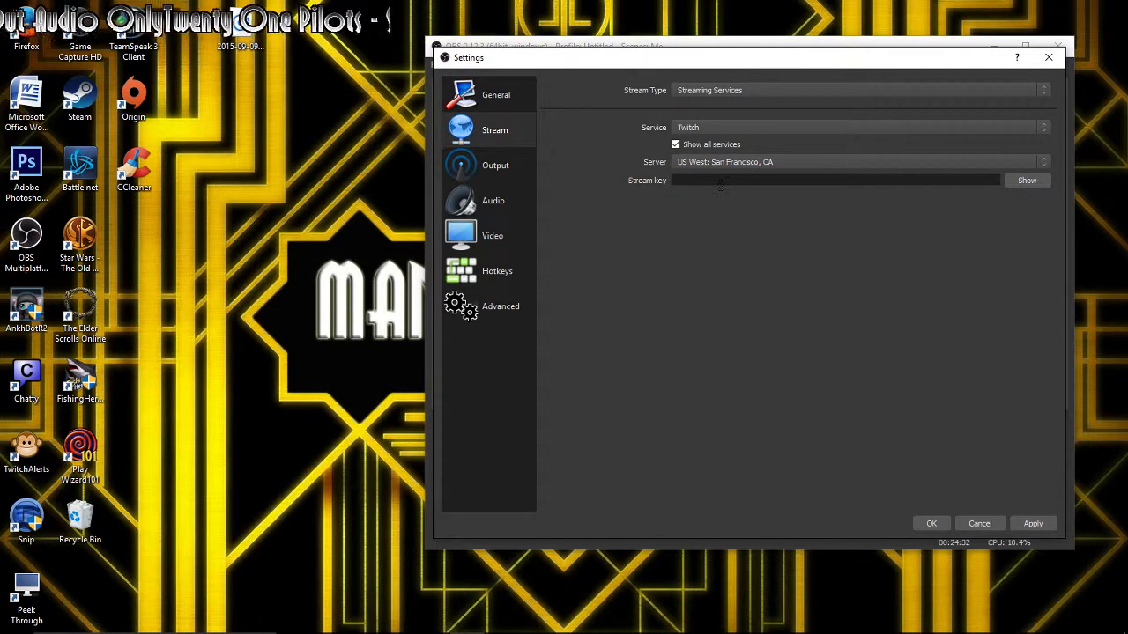
Step: Examine the Output settings for streaming, recording and the audio tracks
click(505, 175)
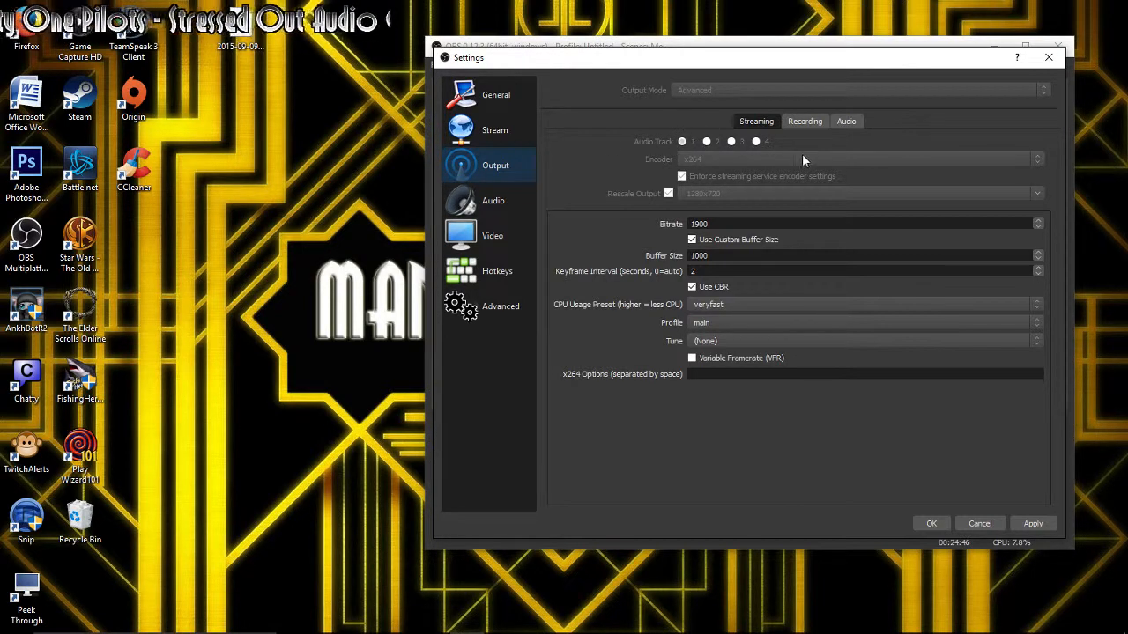
click(846, 122)
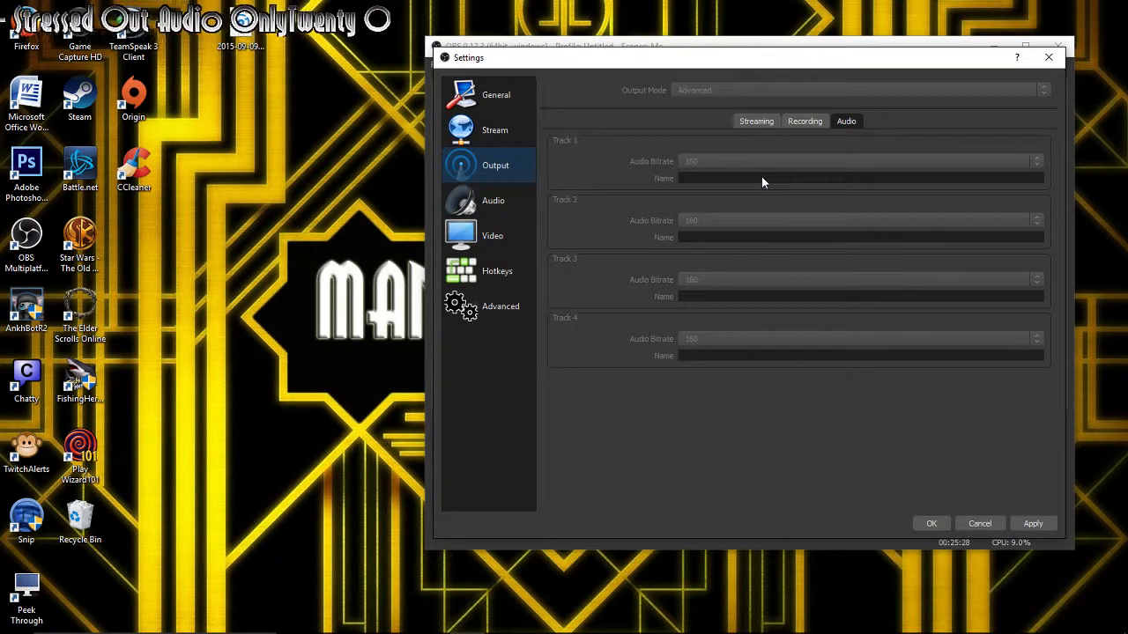
click(794, 125)
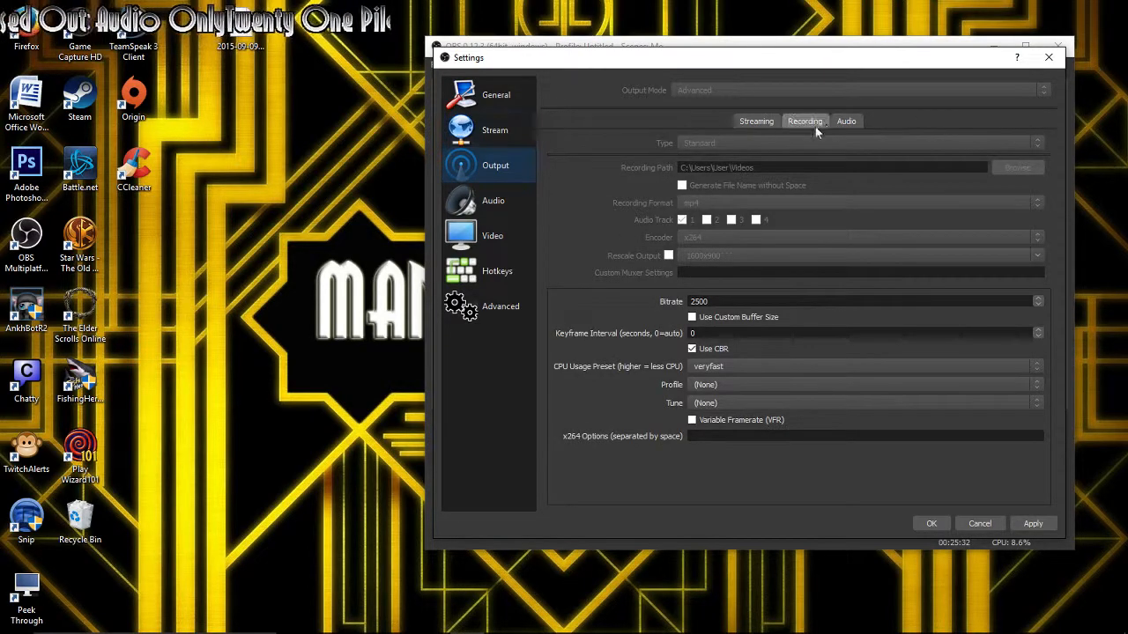
click(844, 123)
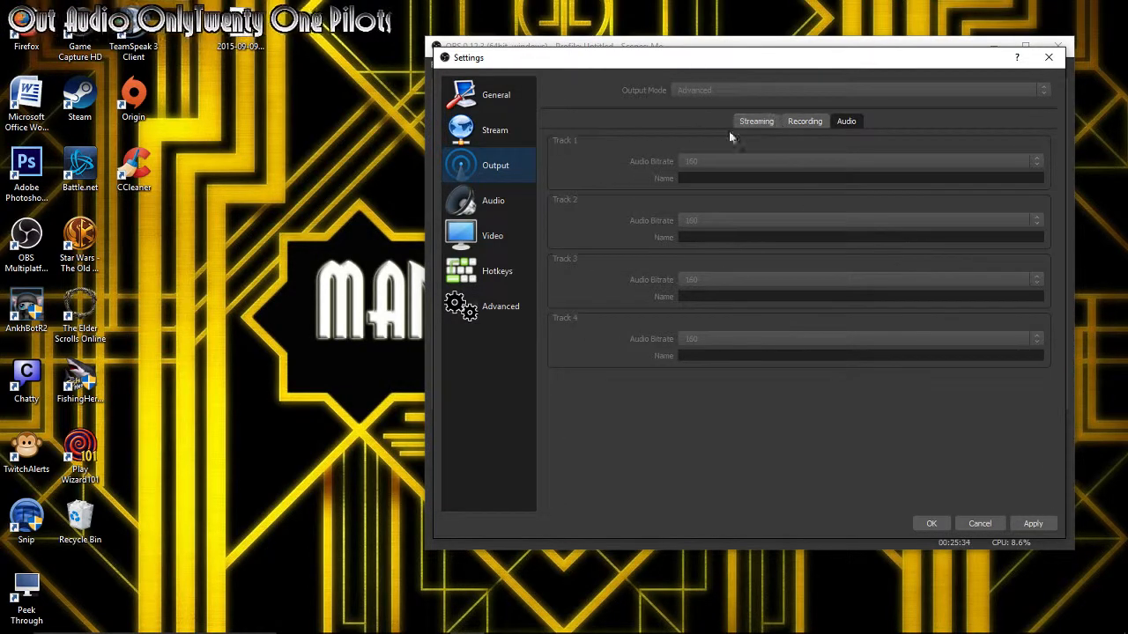
click(796, 122)
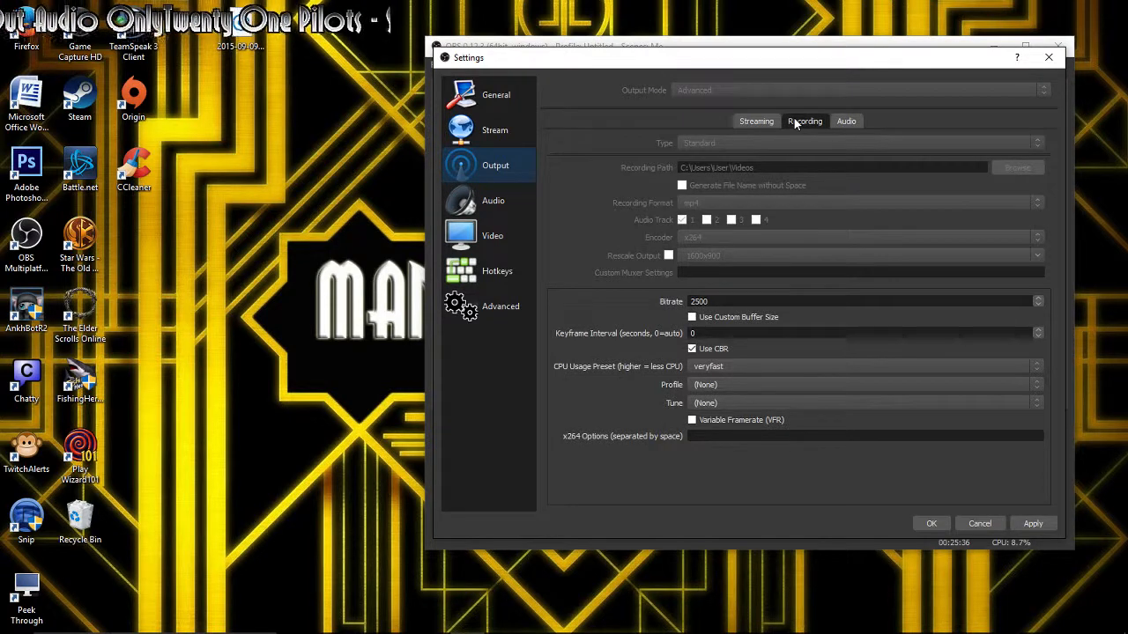
click(766, 121)
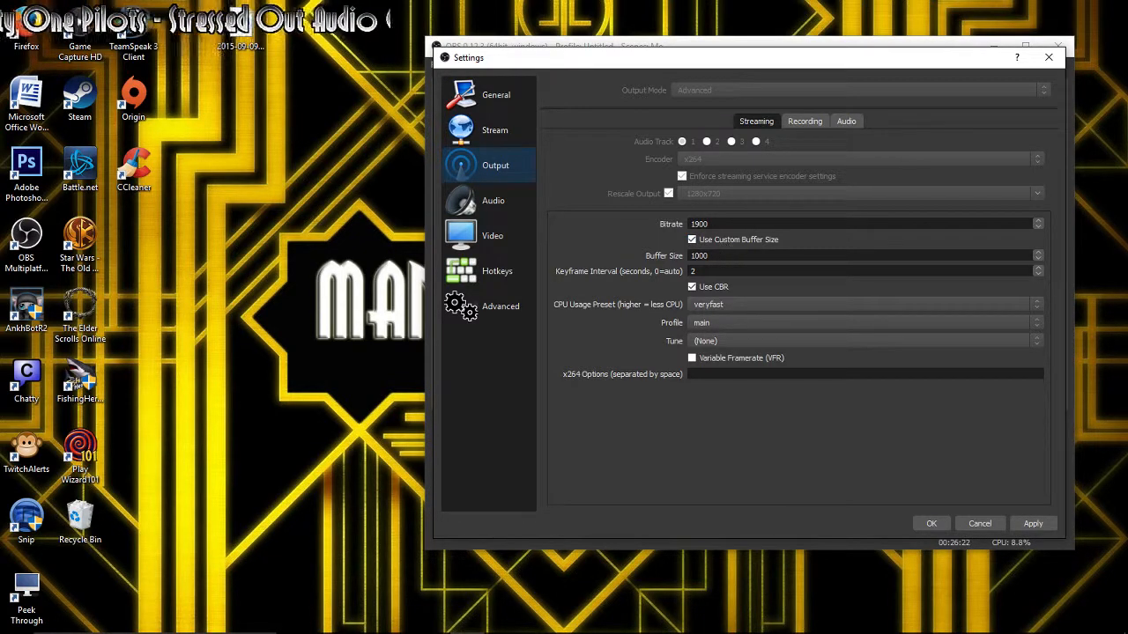
Step: Examine the streaming encoder's bitrate and profile options, and revisit the recording output settings
double_click(699, 224)
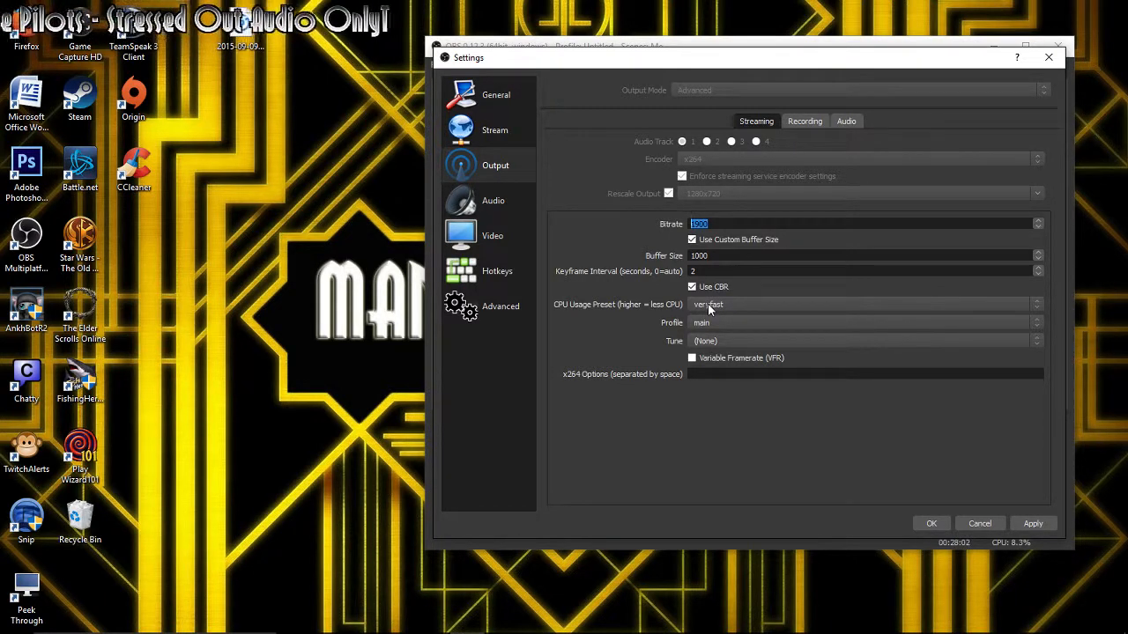
click(719, 322)
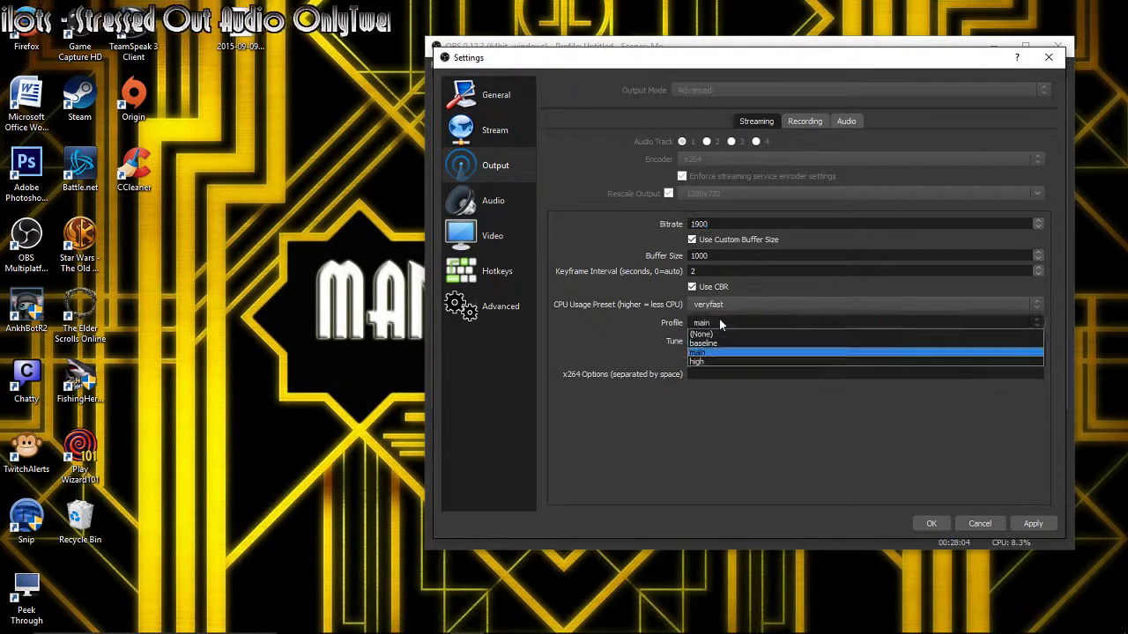
click(719, 322)
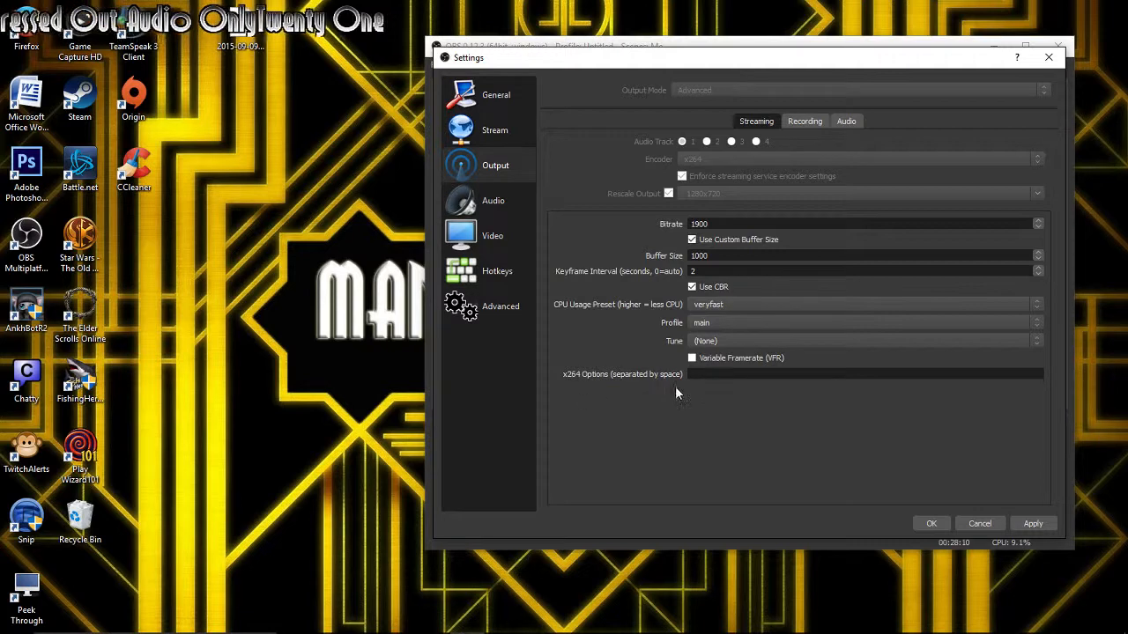
click(788, 122)
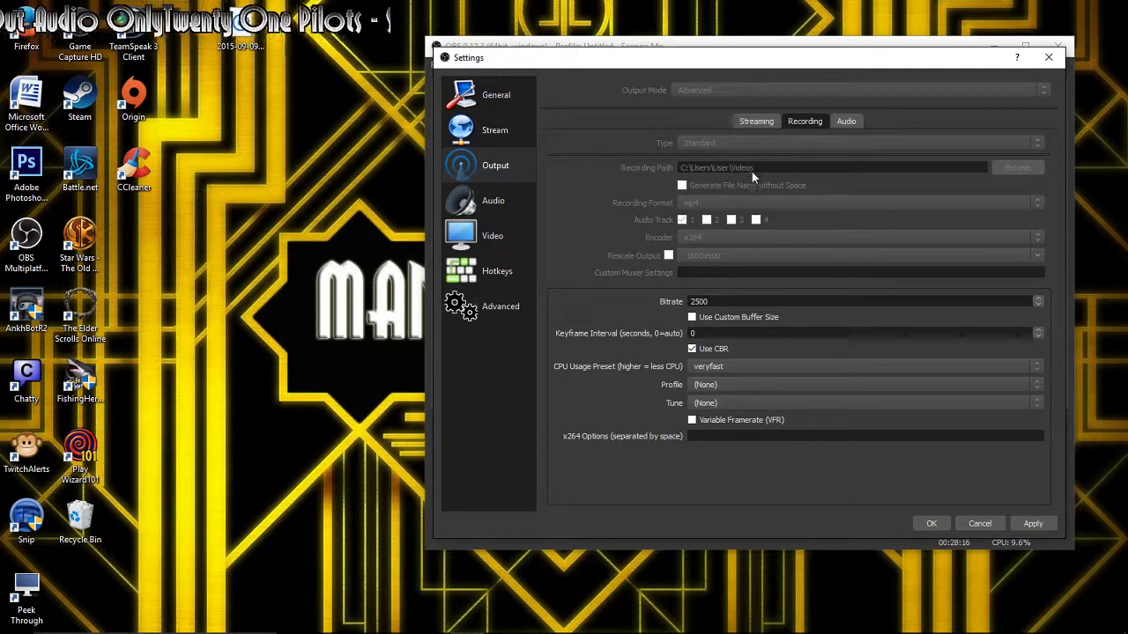
Step: Examine the Audio device settings and the audio track bitrates in the Output settings
click(511, 199)
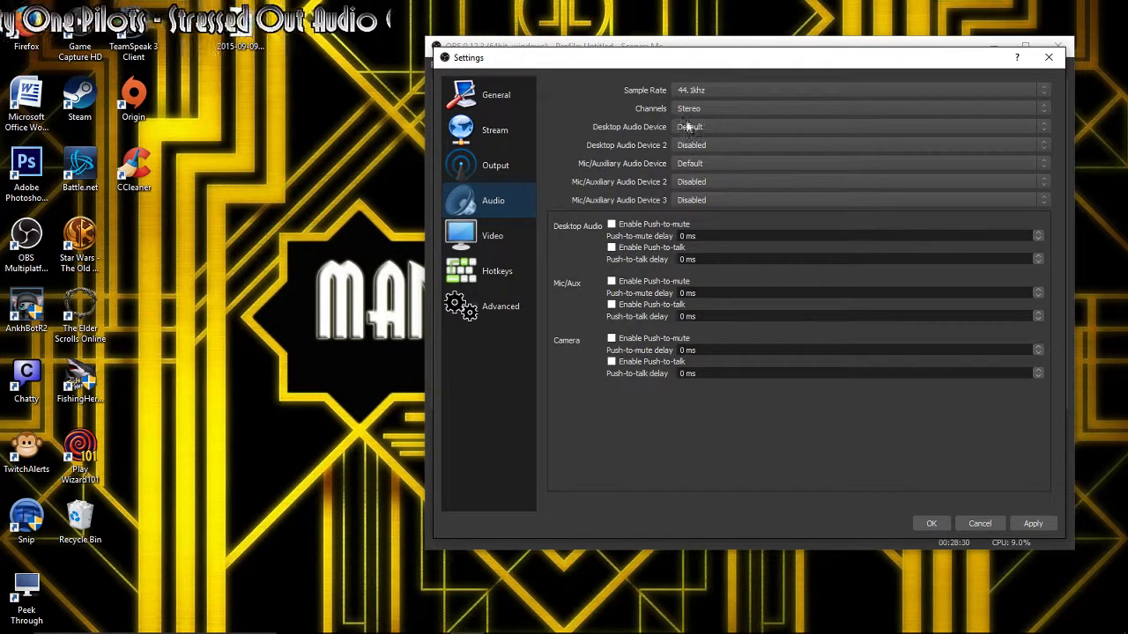
click(507, 163)
click(845, 123)
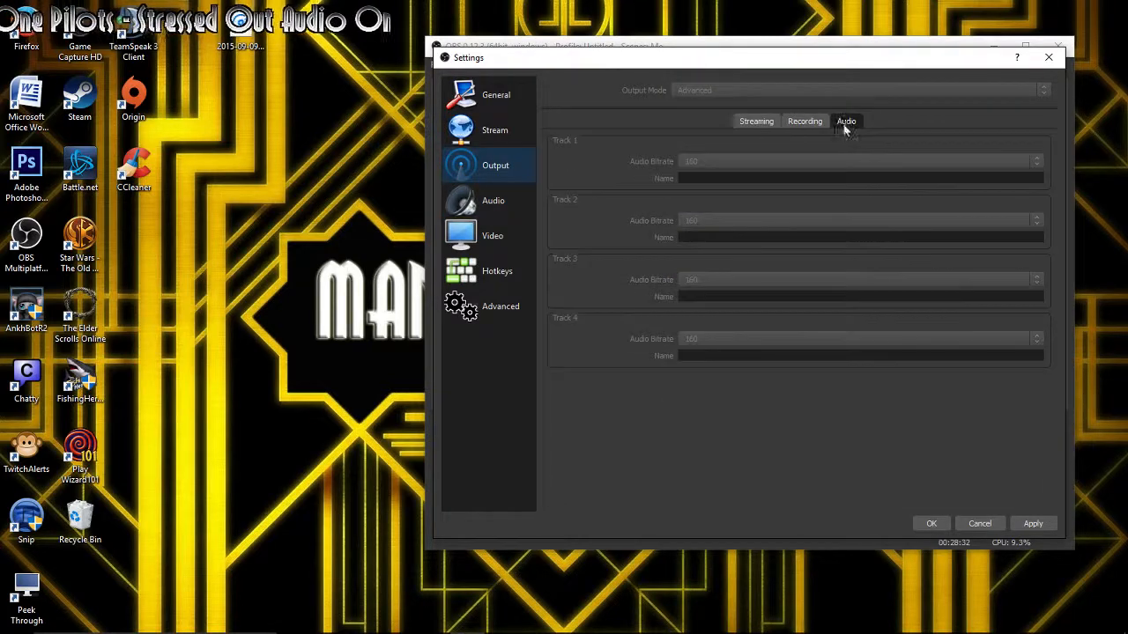
click(748, 123)
Step: Examine the Video settings for the canvas and output resolutions, downscale filter and FPS
click(515, 234)
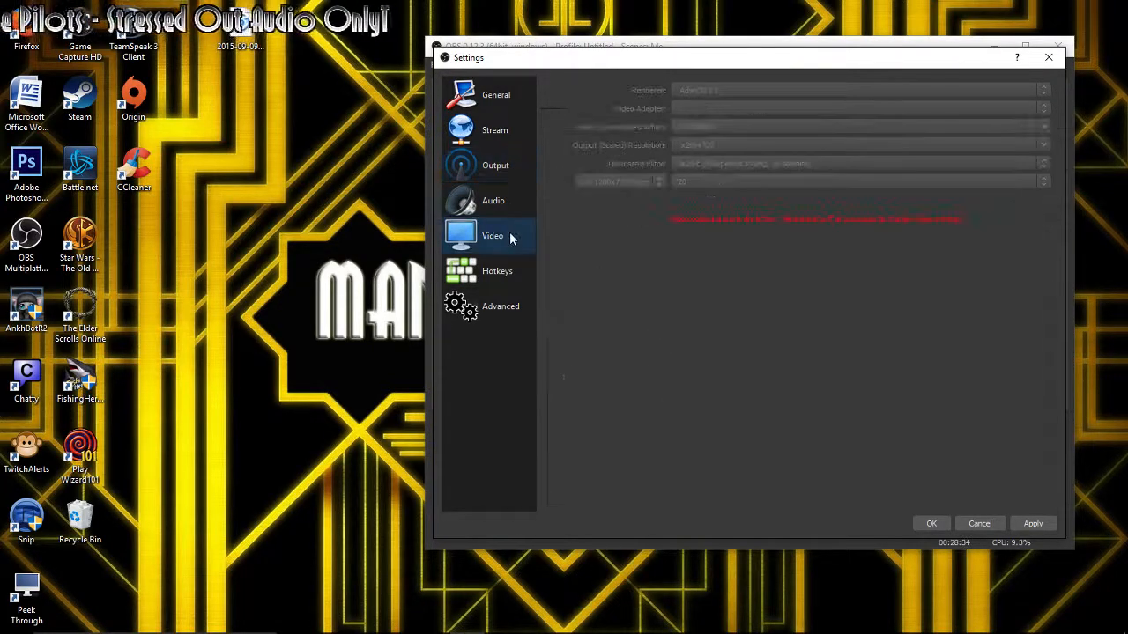
click(497, 205)
click(498, 234)
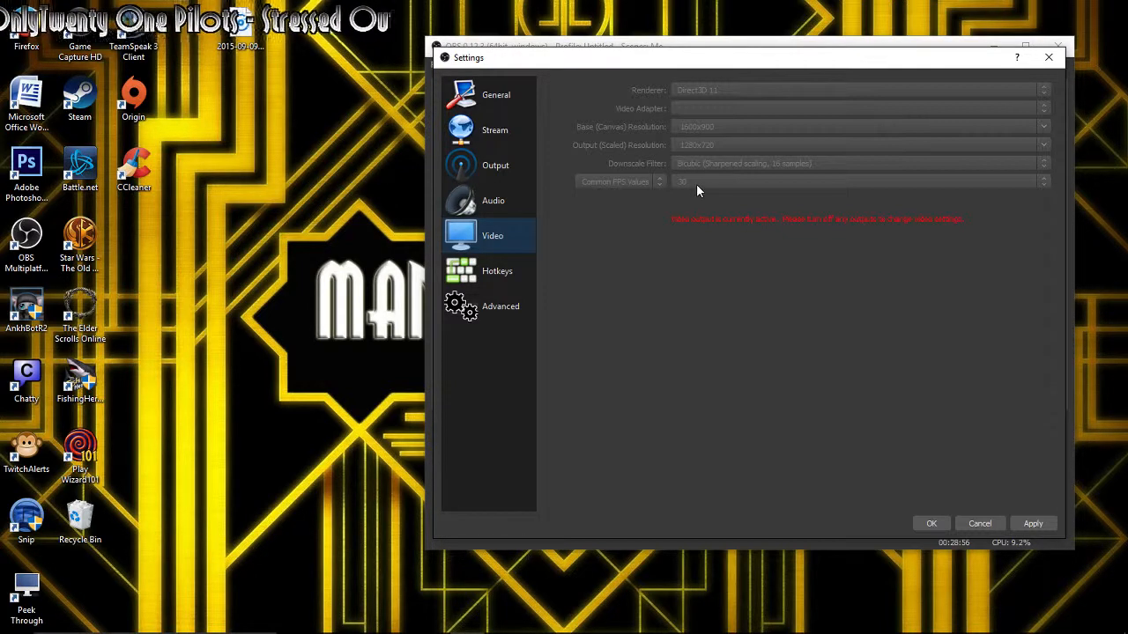
Step: Look through the Hotkeys settings for streaming, recording, scene switching and showing or hiding sources
click(508, 276)
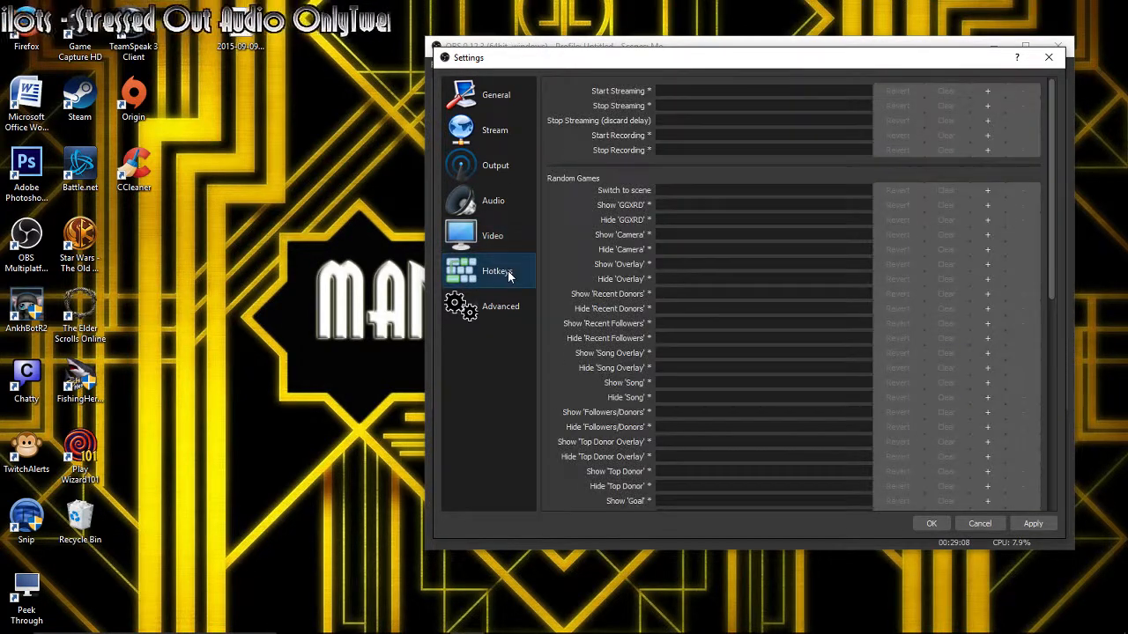
scroll(630, 263, down, 3)
scroll(630, 278, up, 3)
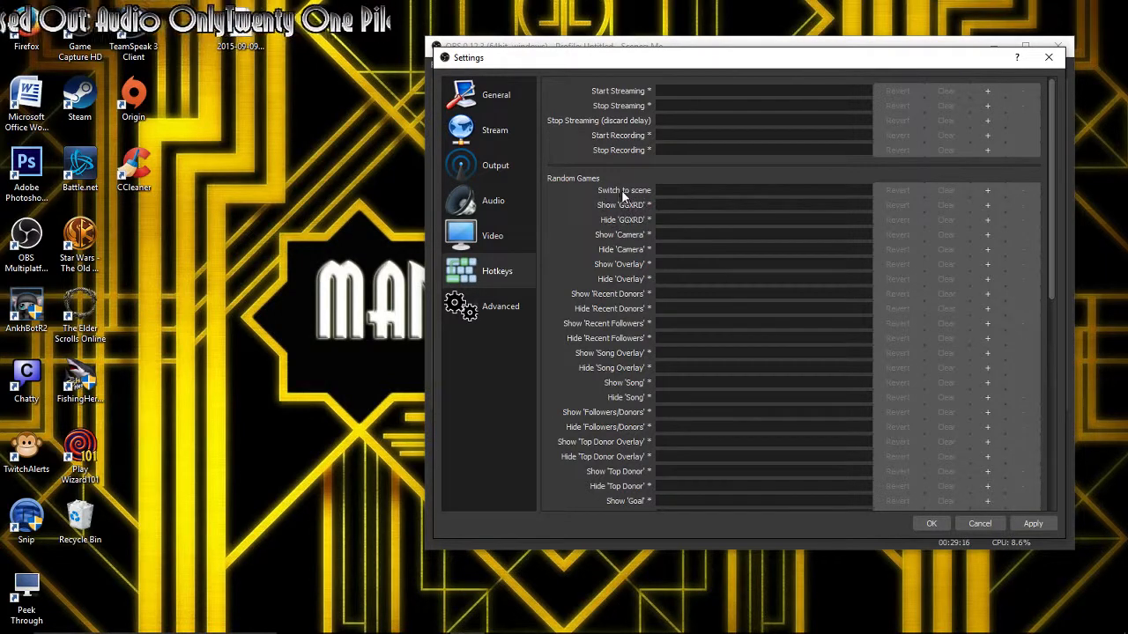
Step: Examine the remaining scene and audio hotkeys, plus the Advanced settings for audio buffering, stream delay and automatic reconnection
scroll(606, 244, down, 10)
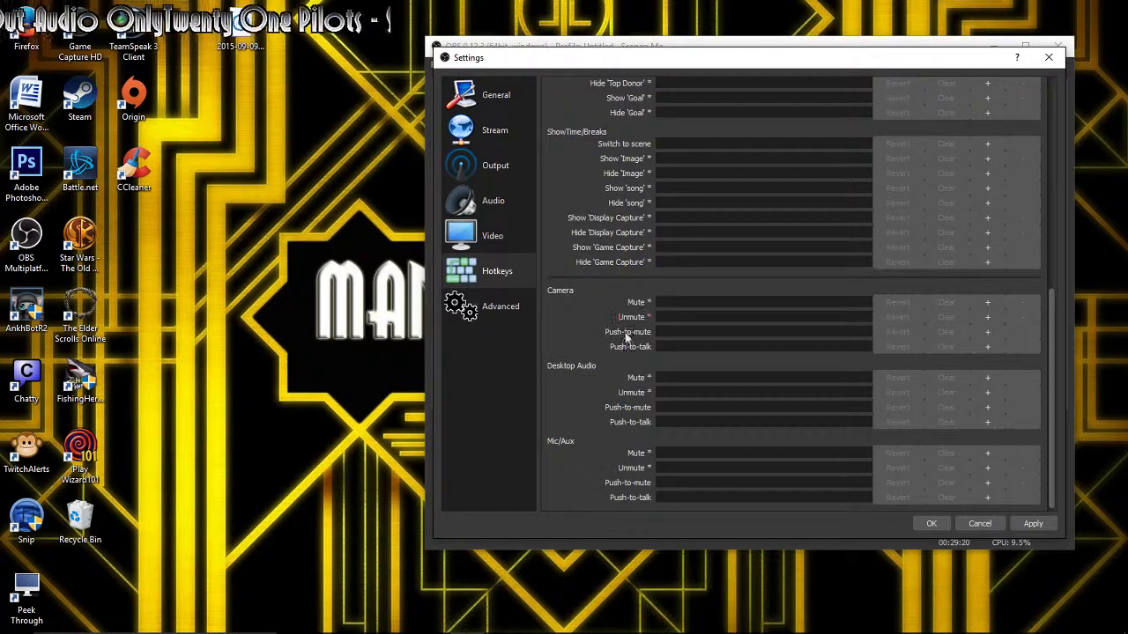
click(502, 308)
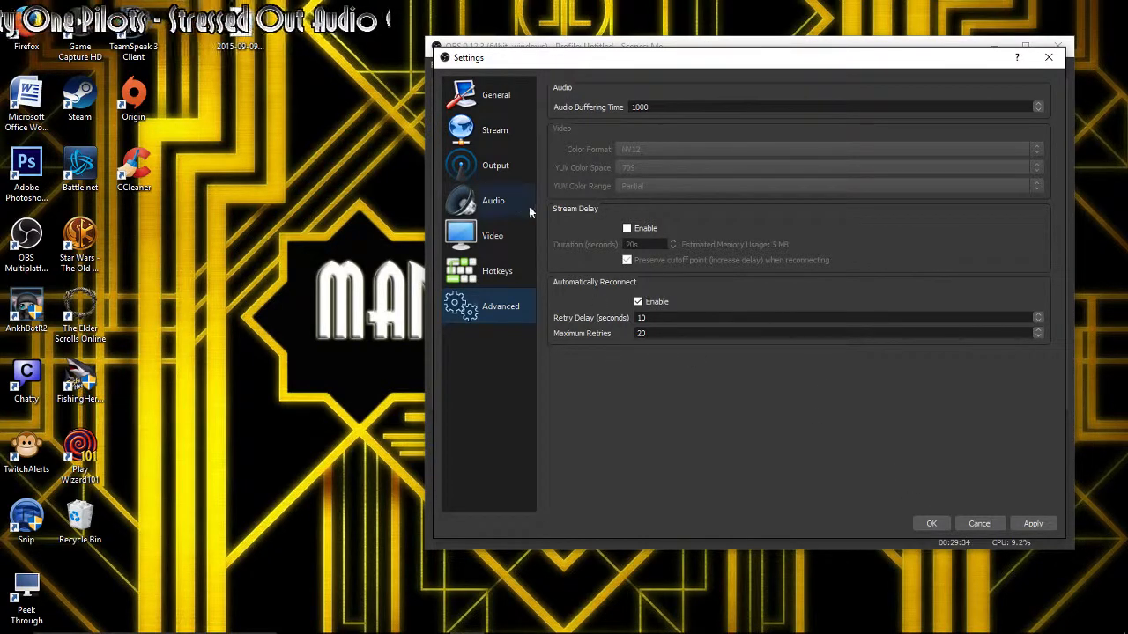
Step: Review the Output settings again, comparing the streaming encoder options, recording options and audio track bitrates
click(509, 176)
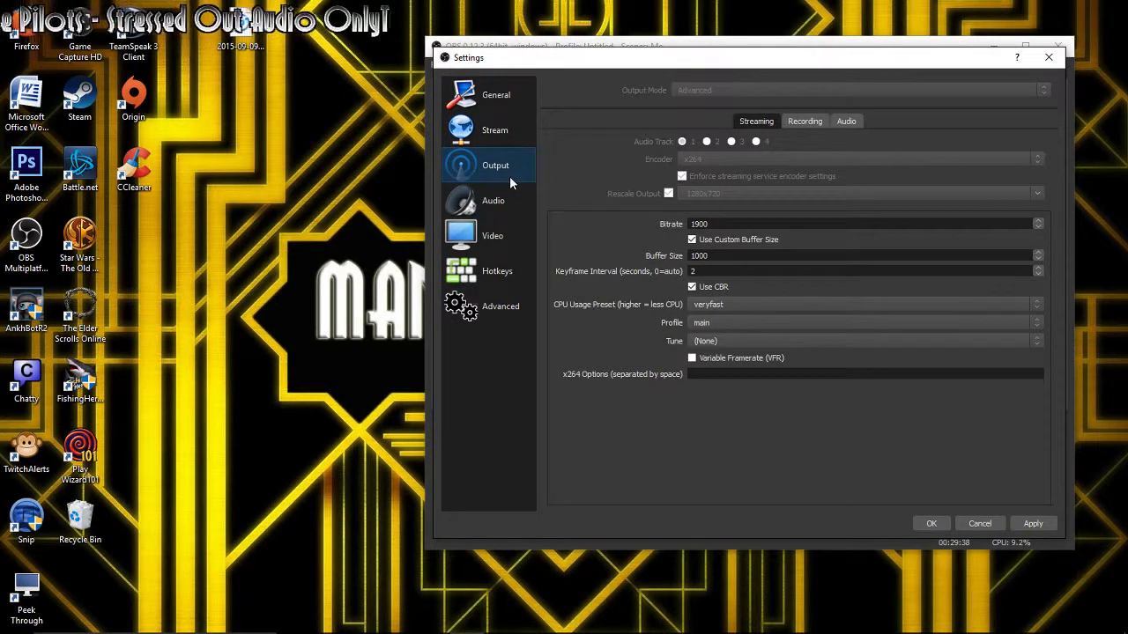
click(798, 124)
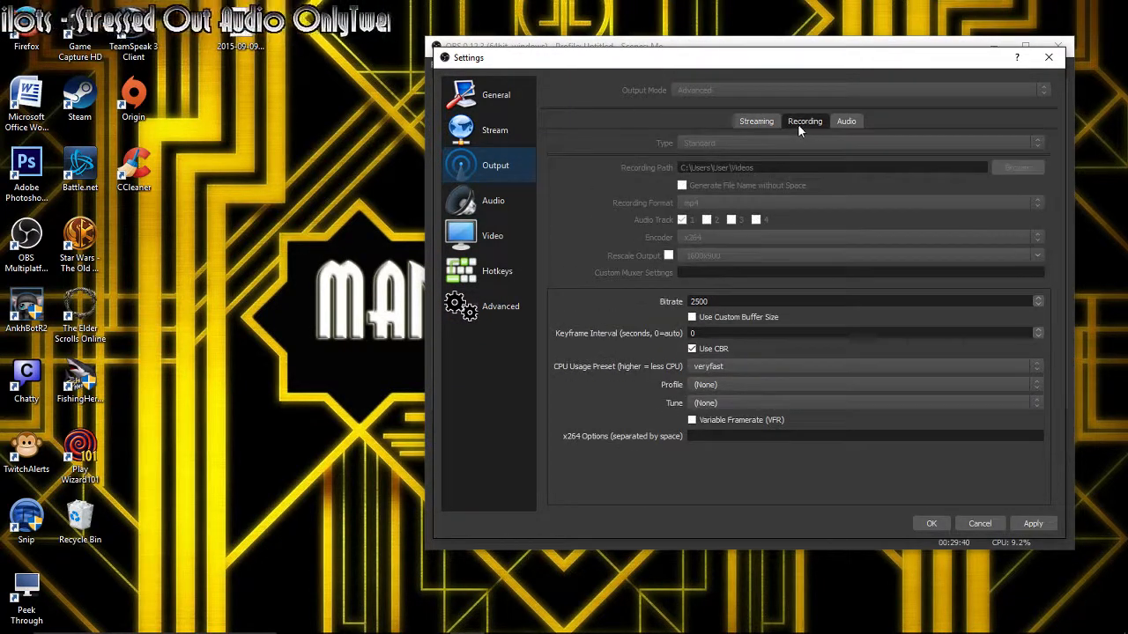
click(755, 123)
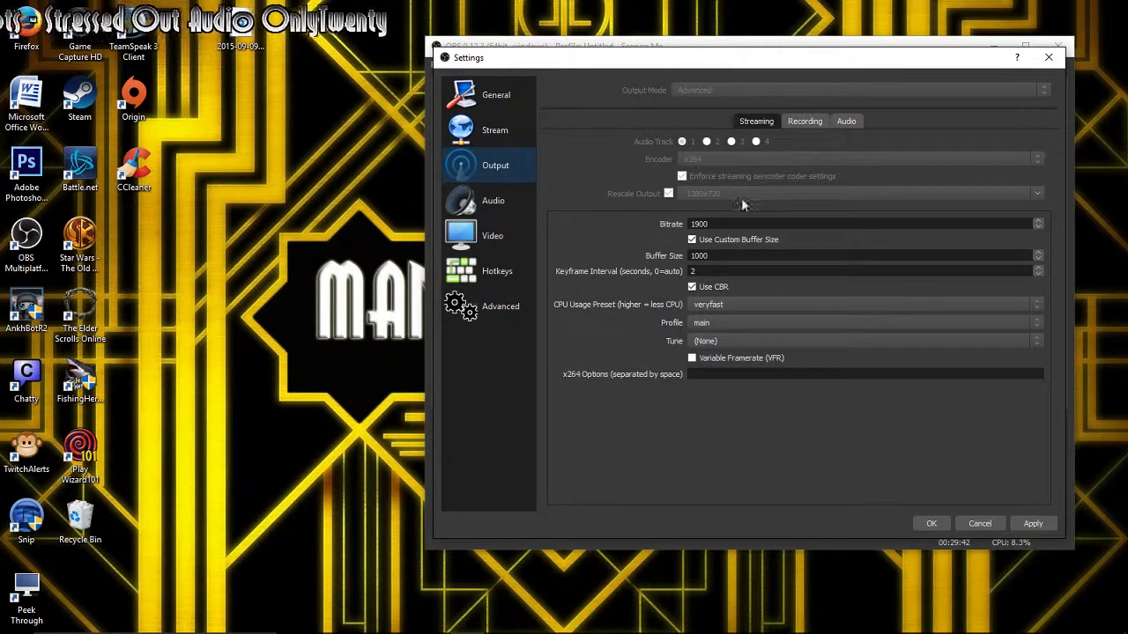
click(529, 130)
click(497, 165)
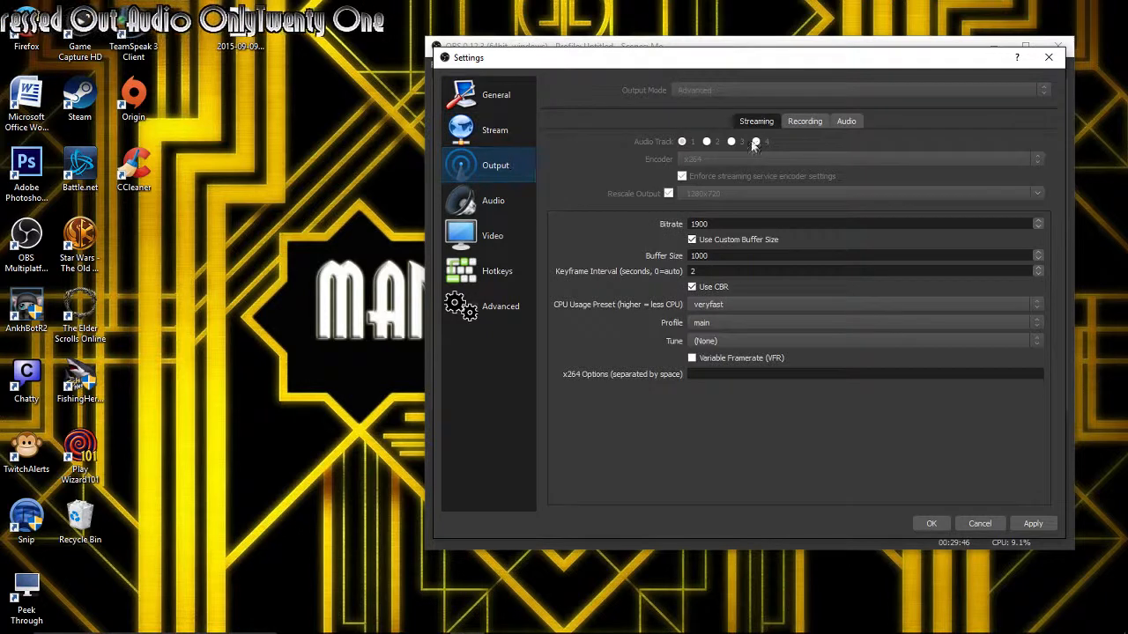
click(835, 120)
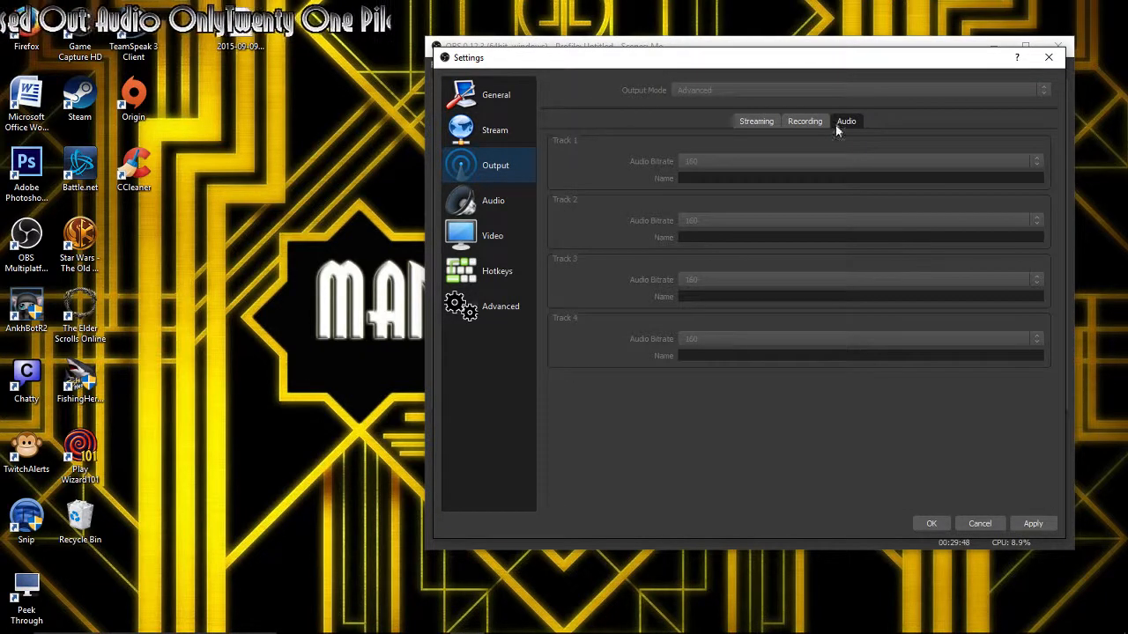
click(754, 122)
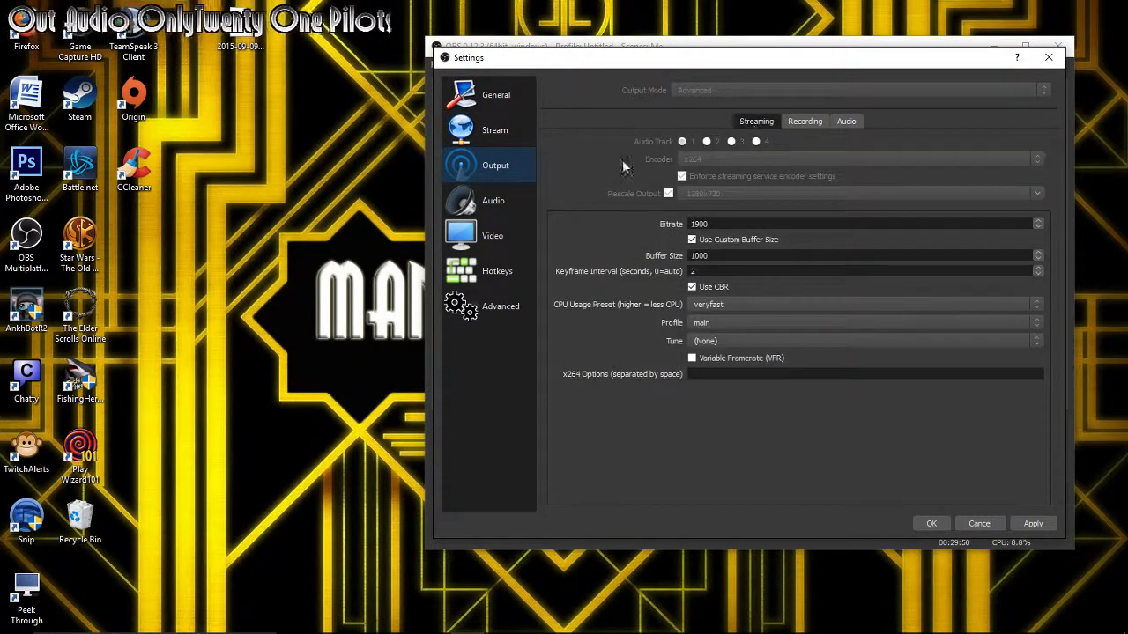
Step: Try the Default theme in the General settings, switch back to the Dark theme, and accept the settings
click(505, 143)
click(519, 101)
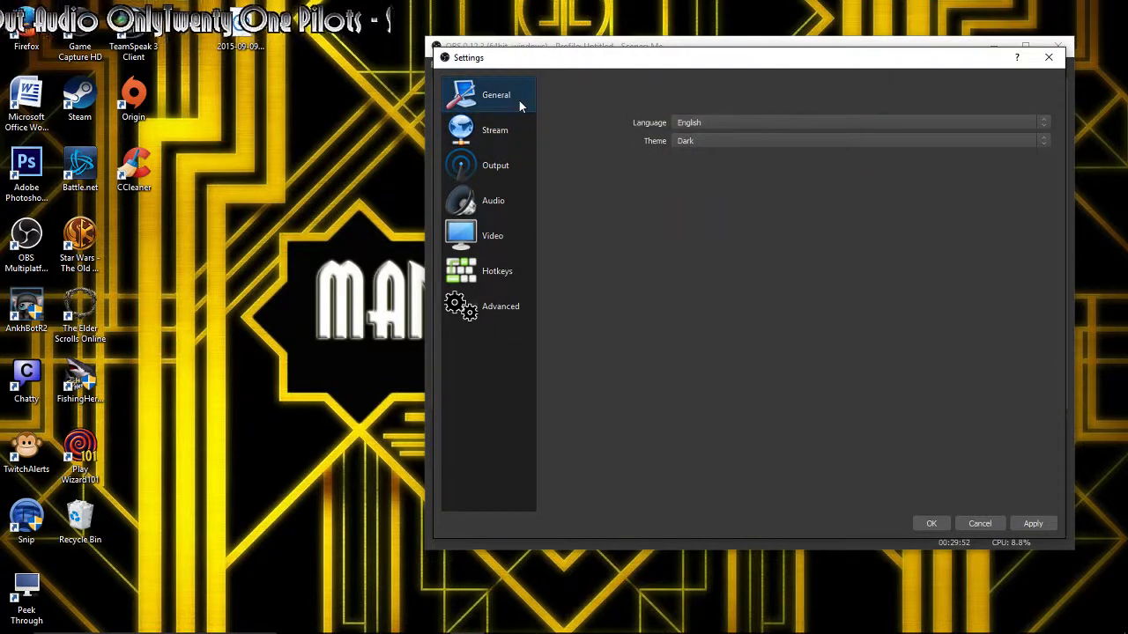
click(772, 143)
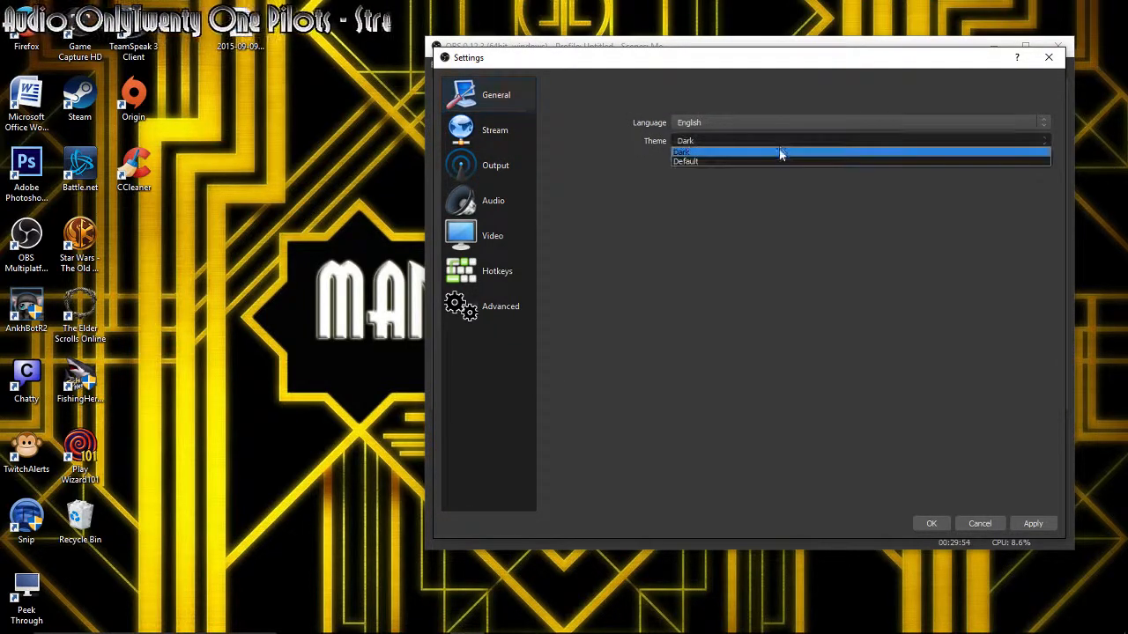
click(780, 164)
click(757, 144)
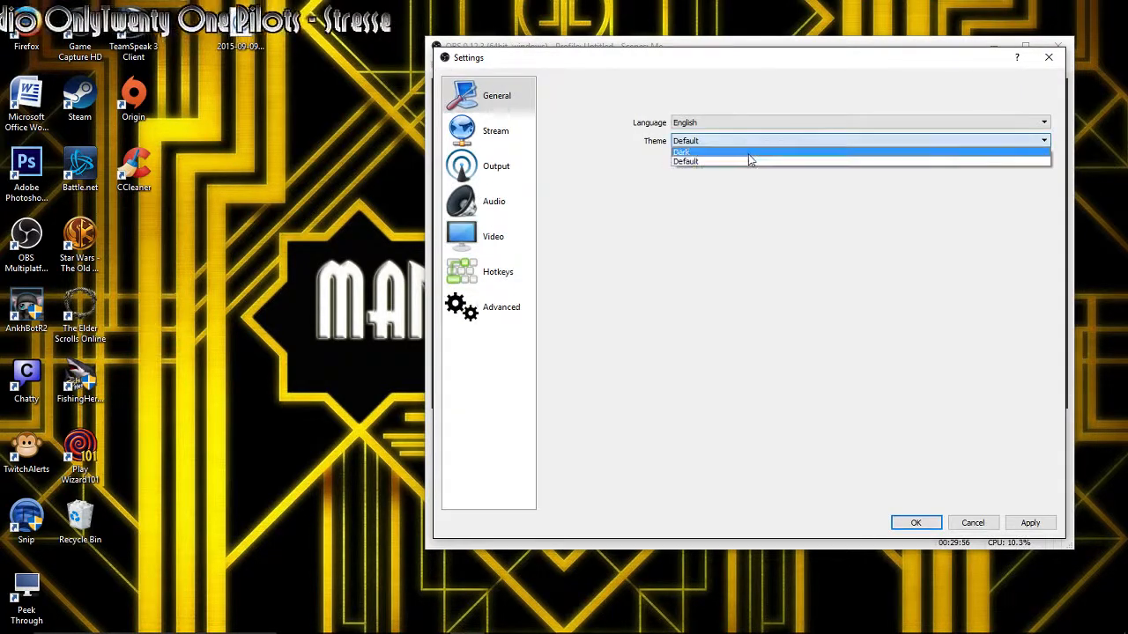
click(750, 153)
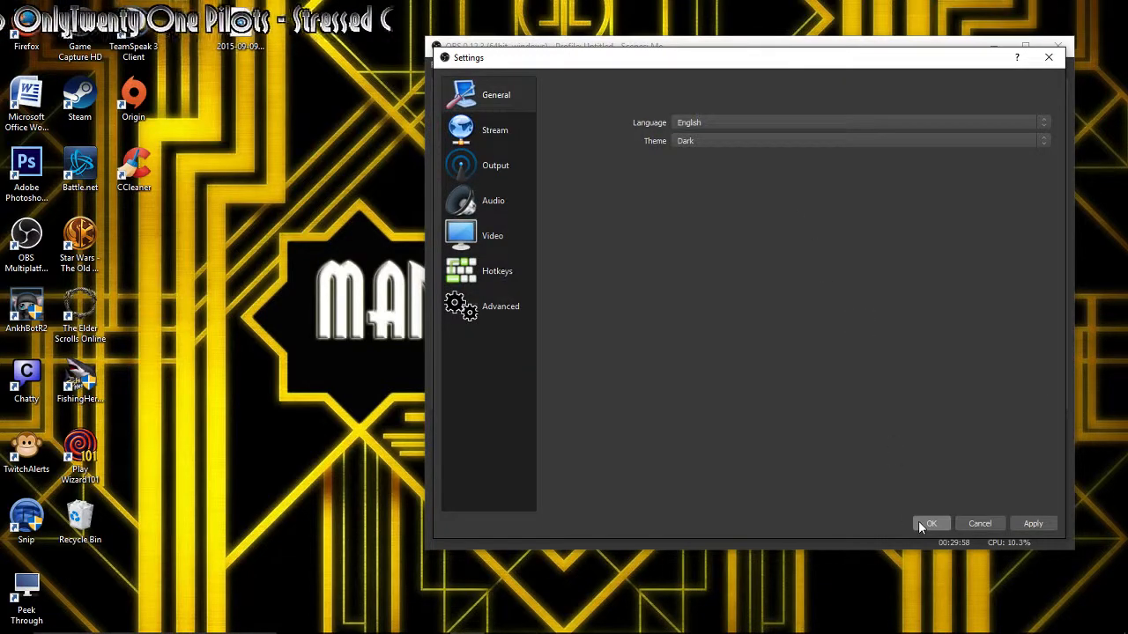
click(919, 523)
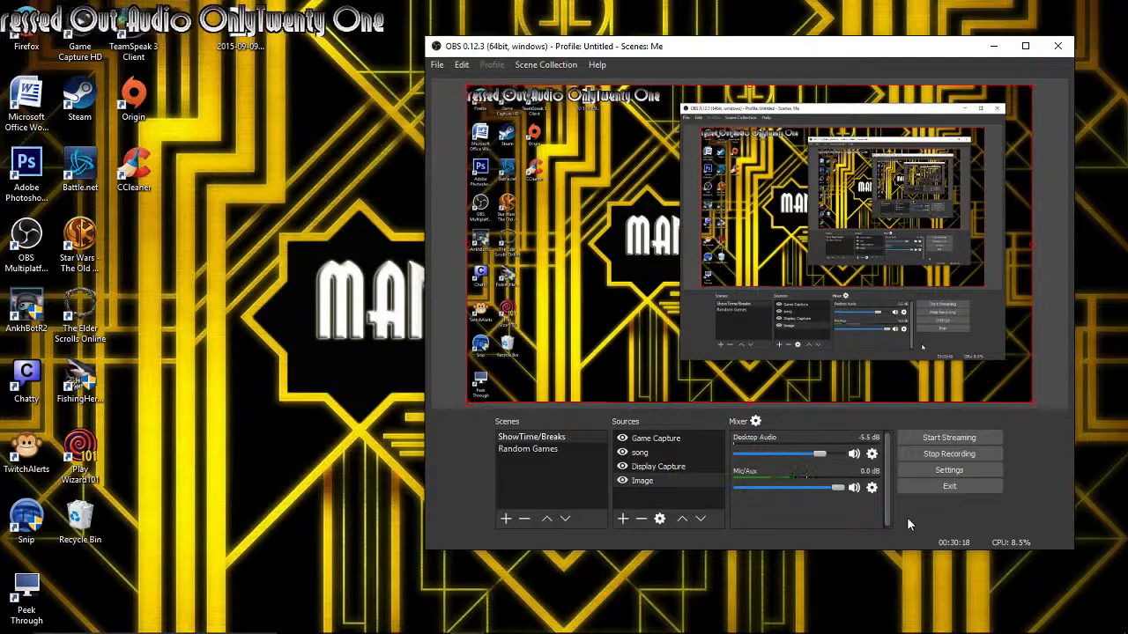
Step: Show the Random Games scene briefly and return to the ShowTime/Breaks scene
click(561, 449)
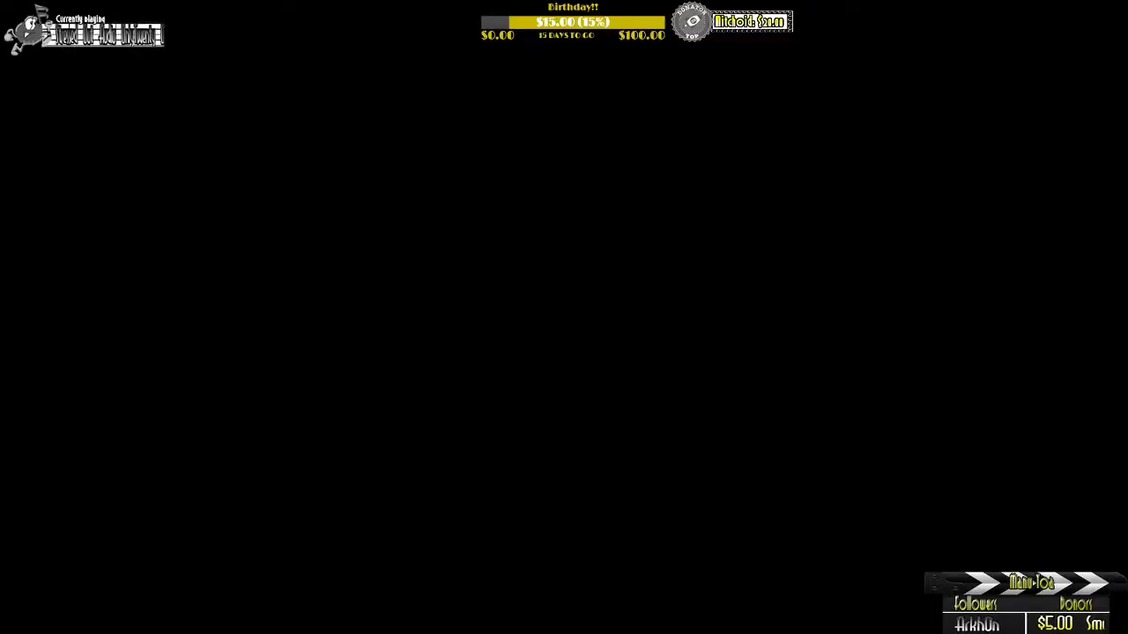
click(579, 436)
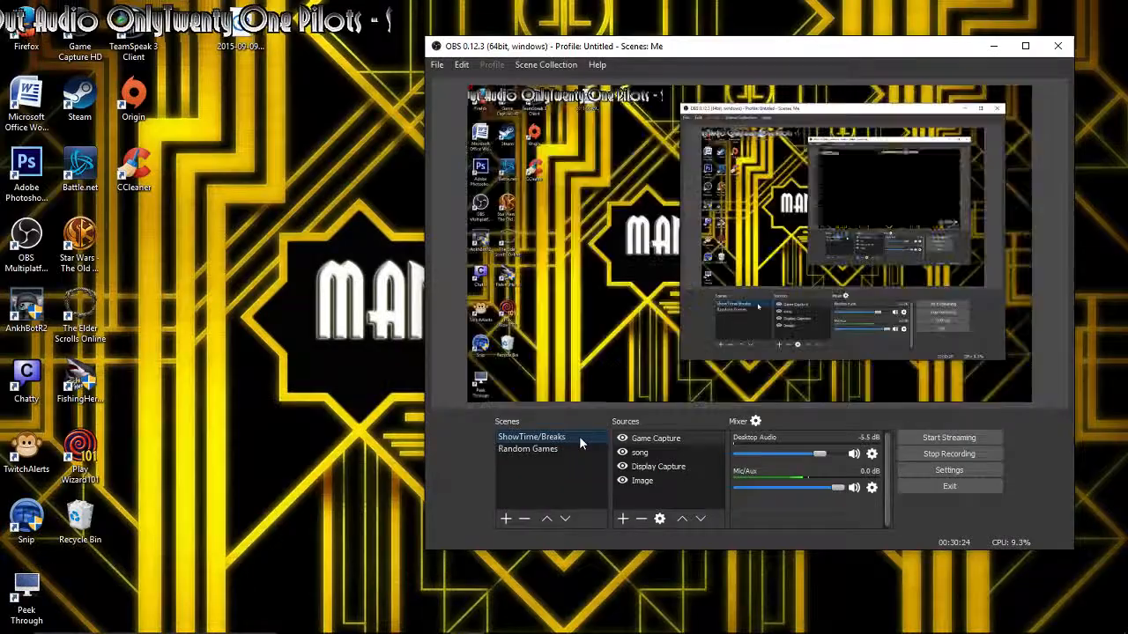